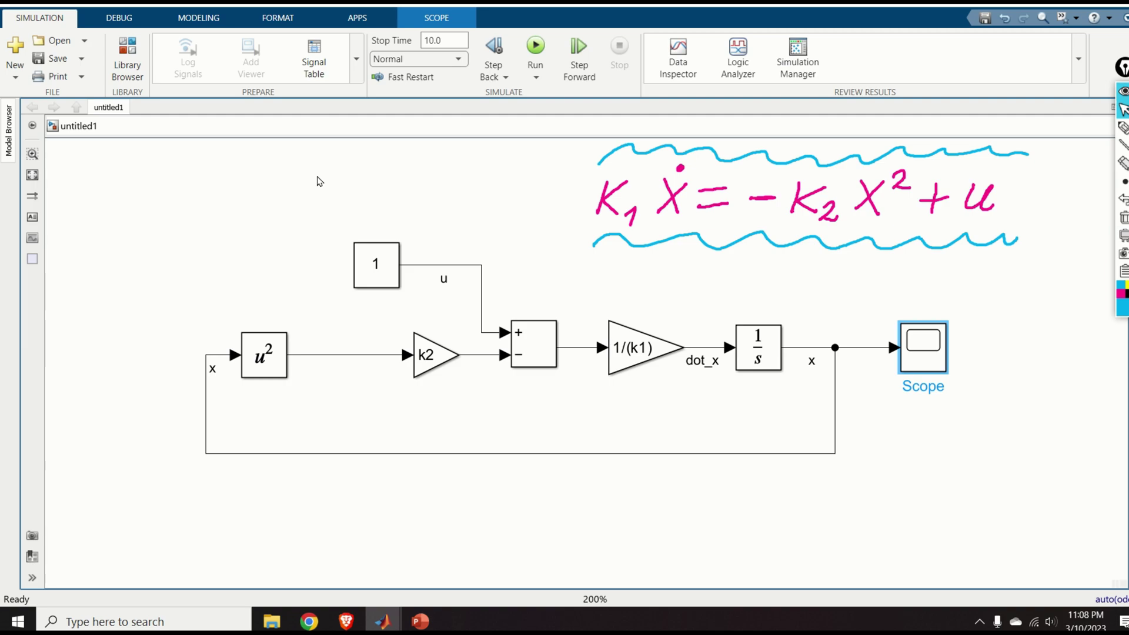
Step: Bracket the equation on screen with the annotation pen
left_click(1123, 128)
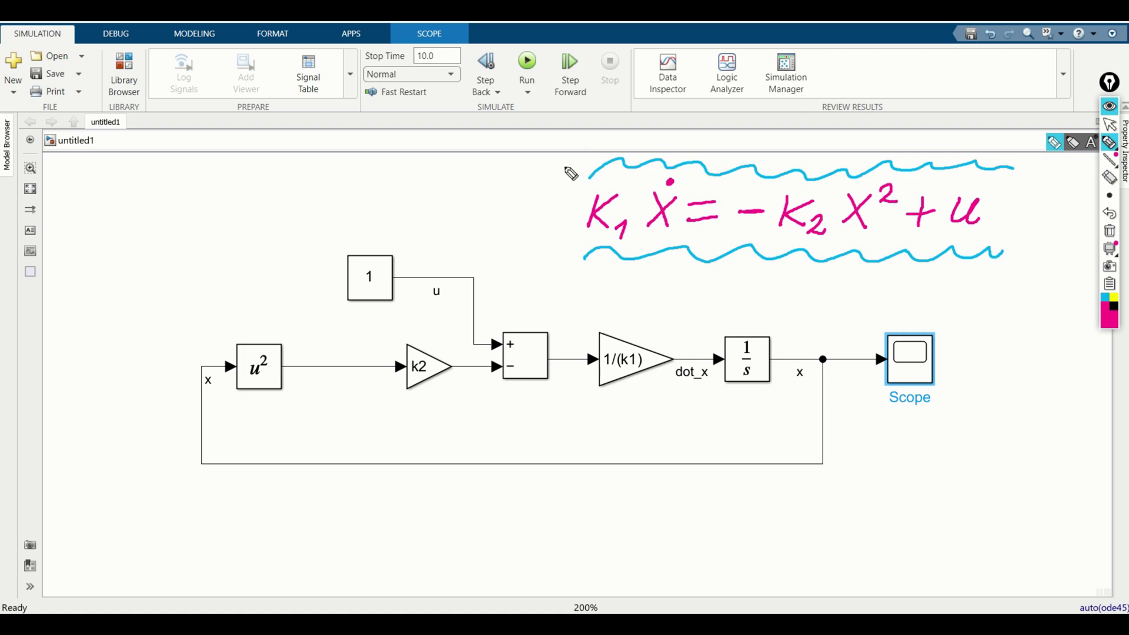
left_click_drag(568, 165, 556, 253)
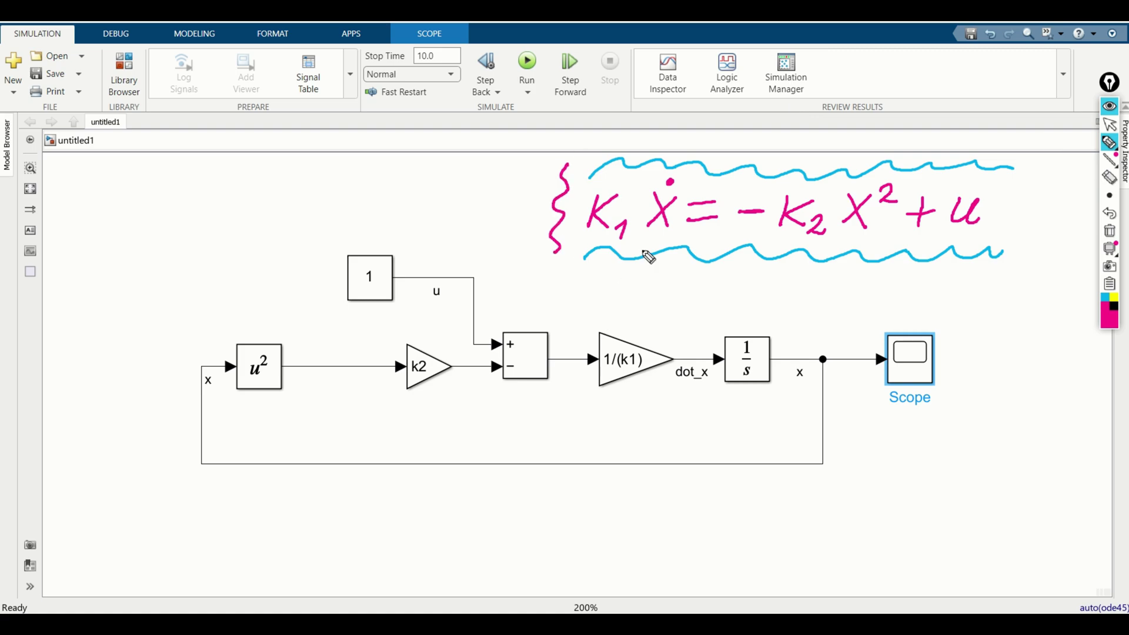
left_click_drag(1022, 179, 1019, 249)
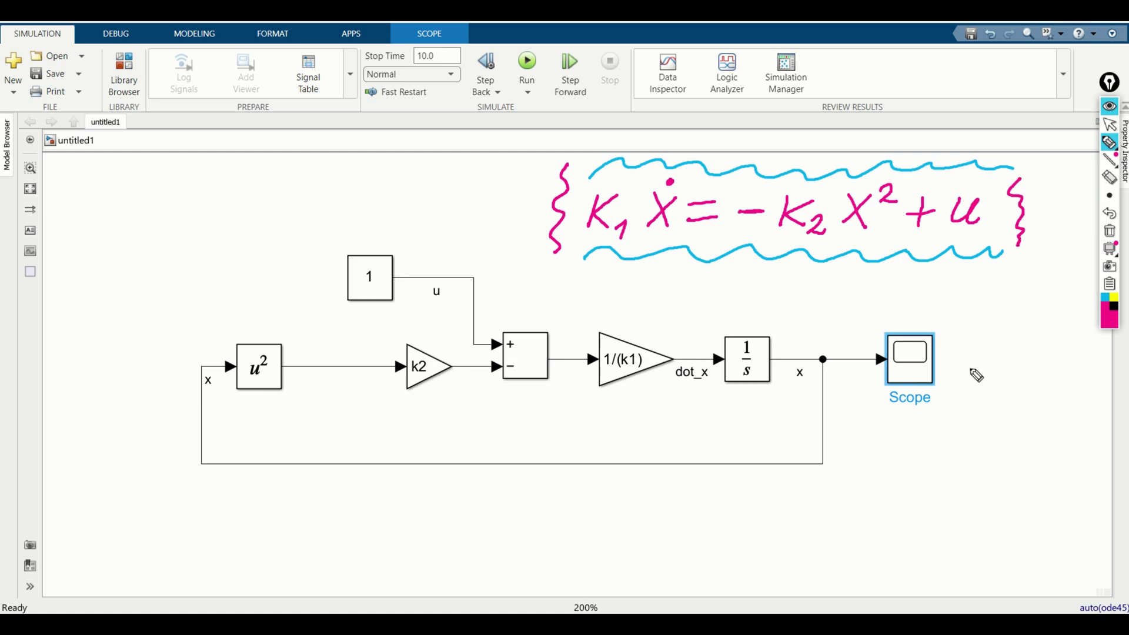
Step: Handwrite x → x(t) at the top left of the screen
mouse_move(123, 173)
left_mouse_down()
mouse_move(99, 199)
mouse_move(110, 189)
mouse_move(122, 204)
mouse_move(106, 196)
mouse_move(118, 175)
mouse_move(104, 194)
mouse_move(215, 184)
left_mouse_up()
left_click_drag(201, 177, 204, 192)
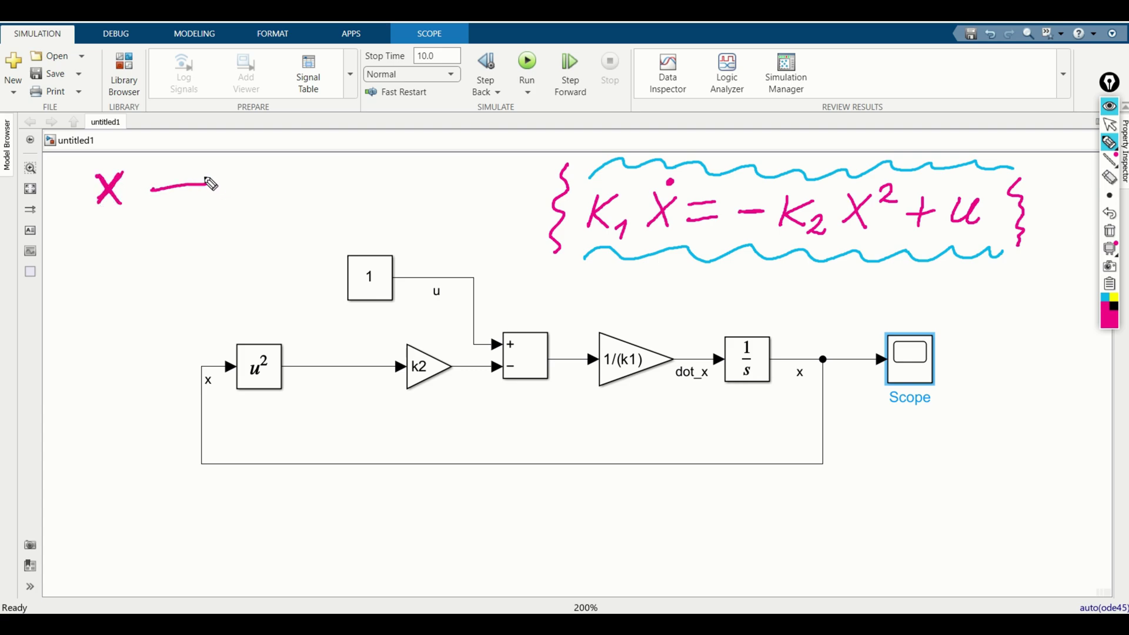
left_click_drag(281, 170, 257, 197)
mouse_move(258, 170)
left_mouse_down()
mouse_move(280, 197)
mouse_move(321, 191)
mouse_move(332, 174)
left_mouse_up()
left_click_drag(333, 156, 336, 193)
Step: Write ẋ = d/dt x and the constants K1, K2 = 2 below it
mouse_move(96, 234)
left_mouse_down()
mouse_move(118, 262)
mouse_move(92, 263)
mouse_move(111, 228)
mouse_move(164, 239)
left_mouse_up()
mouse_move(144, 254)
left_mouse_down()
mouse_move(198, 248)
mouse_move(210, 226)
mouse_move(196, 285)
left_mouse_up()
mouse_move(210, 259)
left_mouse_down()
mouse_move(207, 285)
mouse_move(227, 282)
mouse_move(238, 260)
mouse_move(260, 260)
left_mouse_up()
left_click_drag(68, 307, 65, 335)
mouse_move(82, 308)
left_mouse_down()
mouse_move(67, 333)
mouse_move(125, 336)
left_mouse_up()
mouse_move(144, 308)
left_mouse_down()
mouse_move(135, 329)
mouse_move(147, 335)
left_mouse_up()
mouse_move(150, 329)
left_mouse_down()
mouse_move(166, 342)
mouse_move(198, 312)
mouse_move(199, 323)
mouse_move(242, 327)
left_mouse_up()
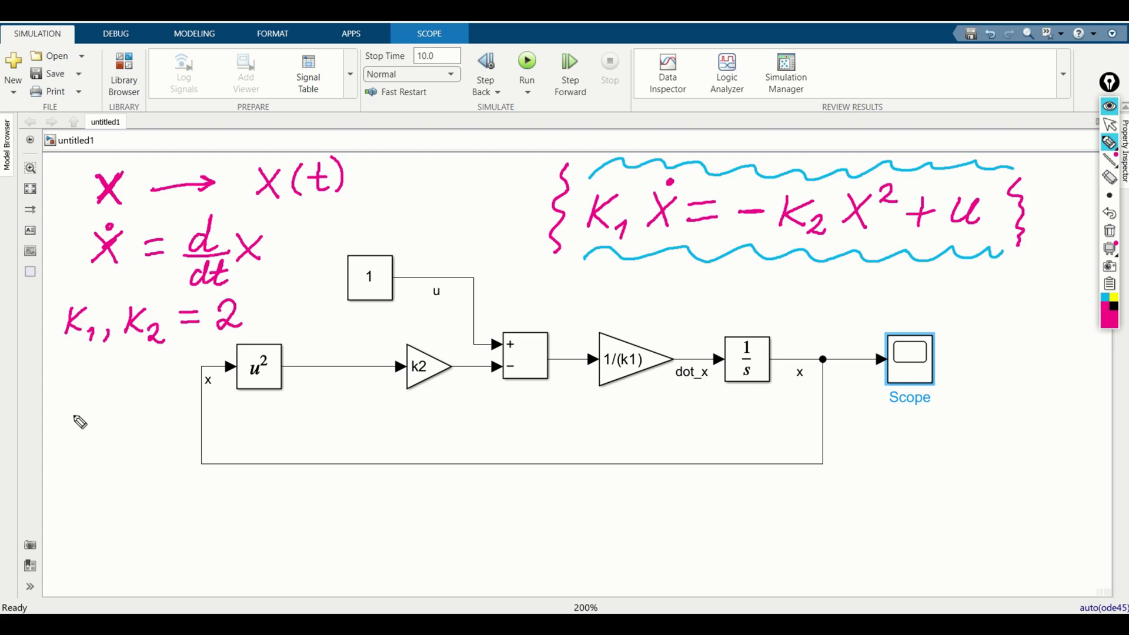
Step: Note u = 1 and draw a loop around the whole block diagram
mouse_move(69, 391)
left_mouse_down()
mouse_move(85, 416)
mouse_move(121, 404)
mouse_move(121, 415)
left_mouse_up()
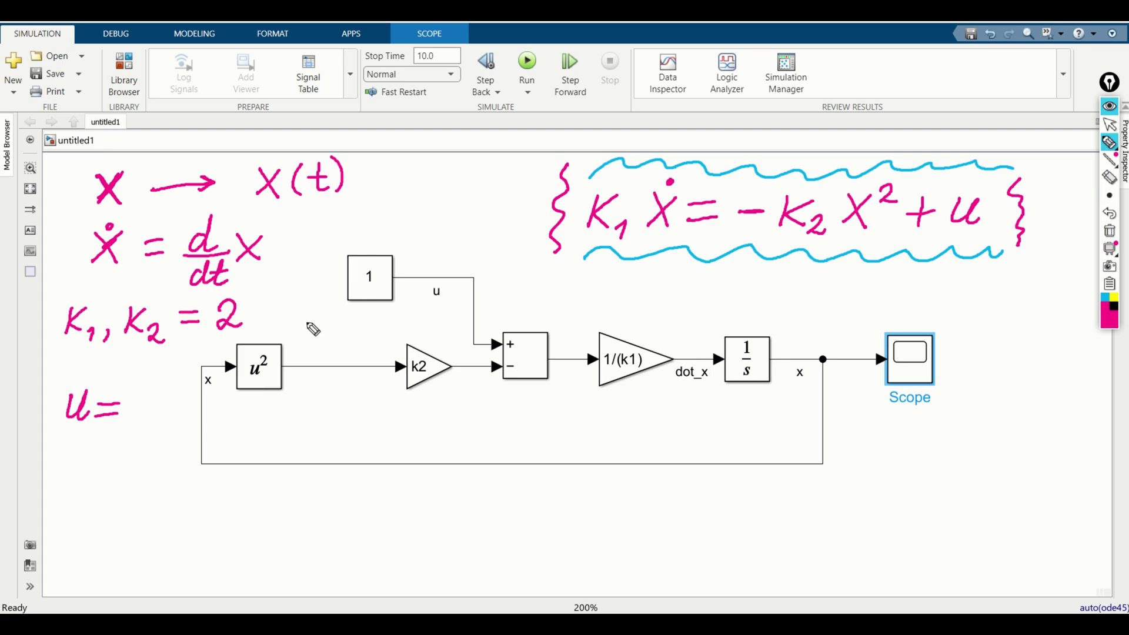
mouse_move(137, 393)
left_mouse_down()
mouse_move(149, 385)
mouse_move(145, 419)
mouse_move(154, 418)
left_mouse_up()
mouse_move(61, 450)
left_mouse_down()
mouse_move(64, 469)
mouse_move(83, 474)
left_mouse_up()
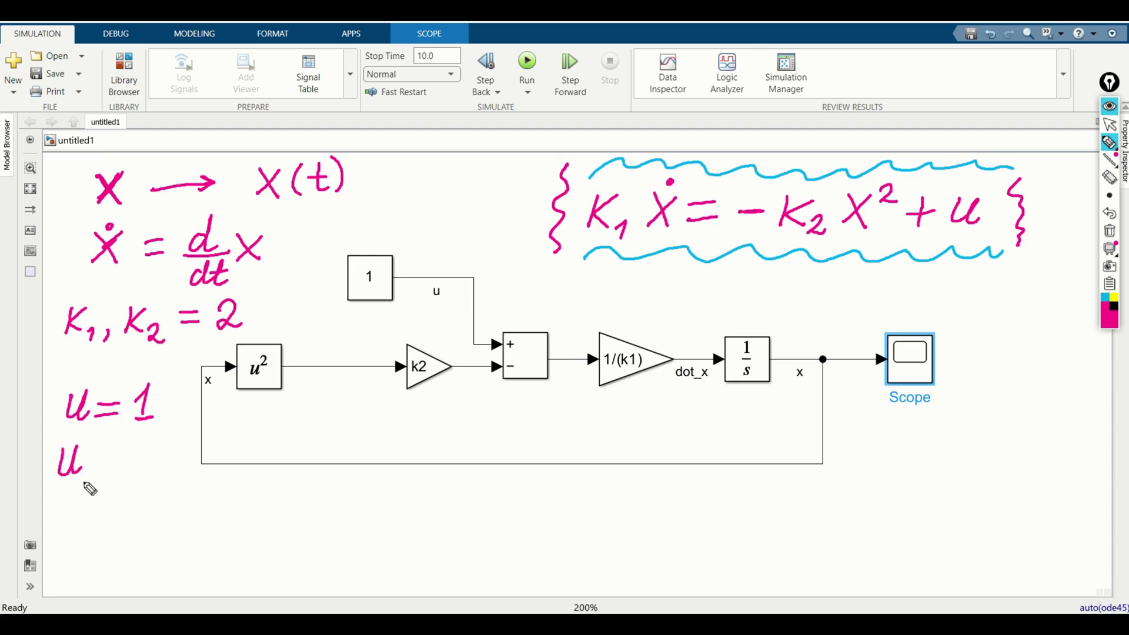
mouse_move(1084, 155)
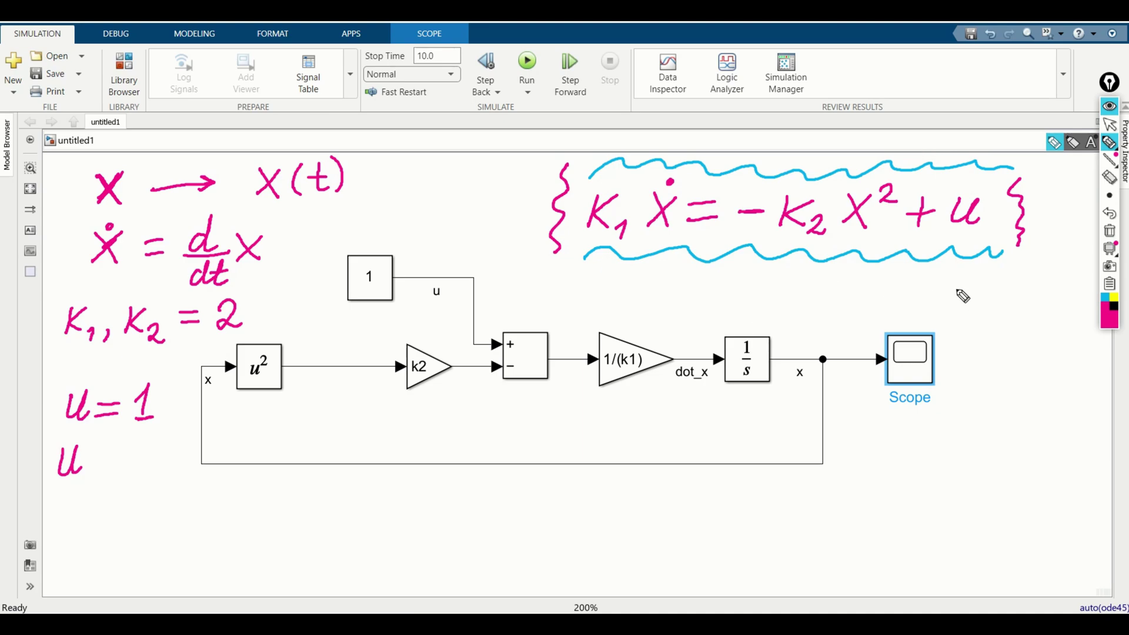
mouse_move(972, 292)
left_mouse_down()
mouse_move(858, 329)
mouse_move(757, 292)
mouse_move(598, 295)
mouse_move(428, 218)
mouse_move(372, 215)
mouse_move(323, 251)
mouse_move(305, 290)
mouse_move(180, 358)
mouse_move(193, 446)
mouse_move(236, 501)
mouse_move(330, 526)
mouse_move(463, 473)
mouse_move(597, 500)
mouse_move(657, 559)
mouse_move(817, 479)
mouse_move(890, 471)
mouse_move(1007, 511)
mouse_move(1045, 429)
mouse_move(999, 322)
mouse_move(965, 283)
left_mouse_up()
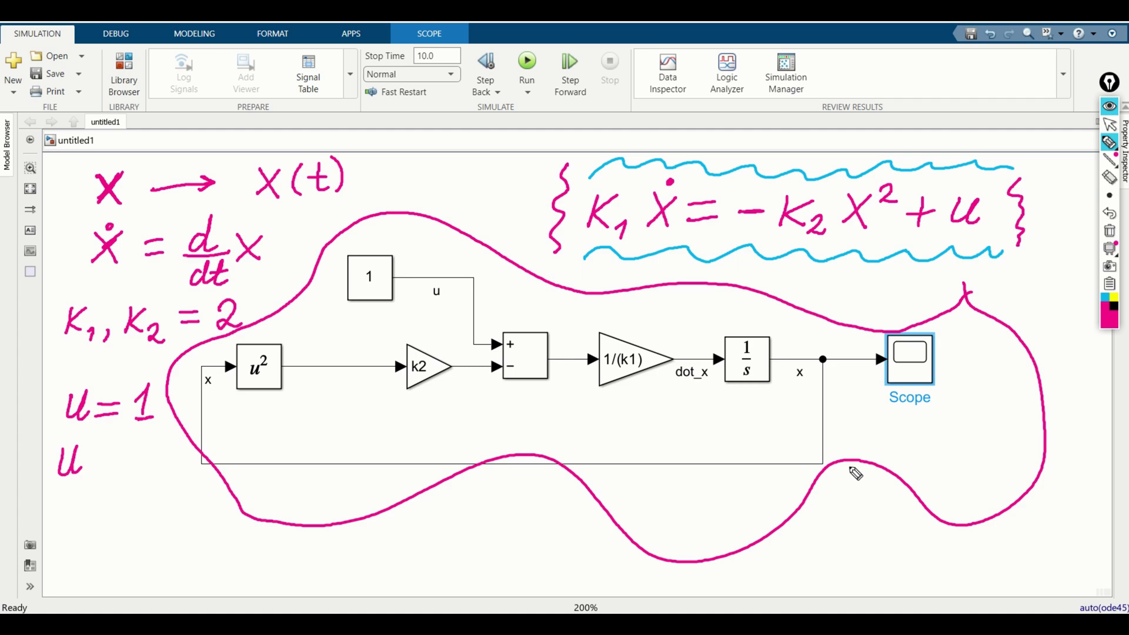
Step: Open the Scope to see x level off near 0.7, then erase all handwritten notes
left_click(1110, 124)
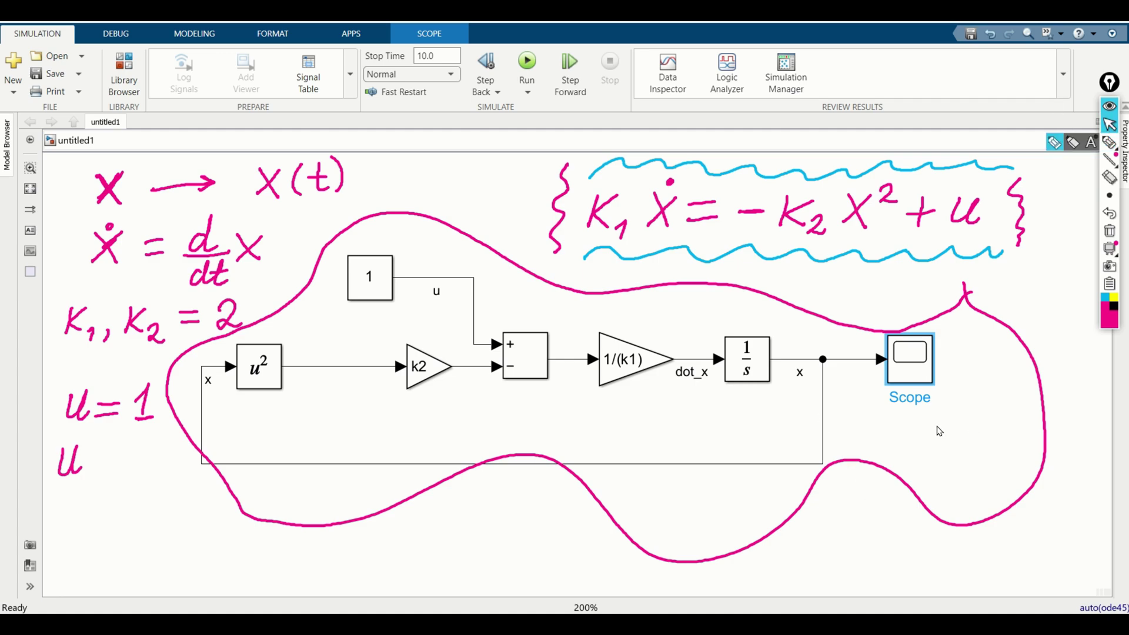
double_click(912, 365)
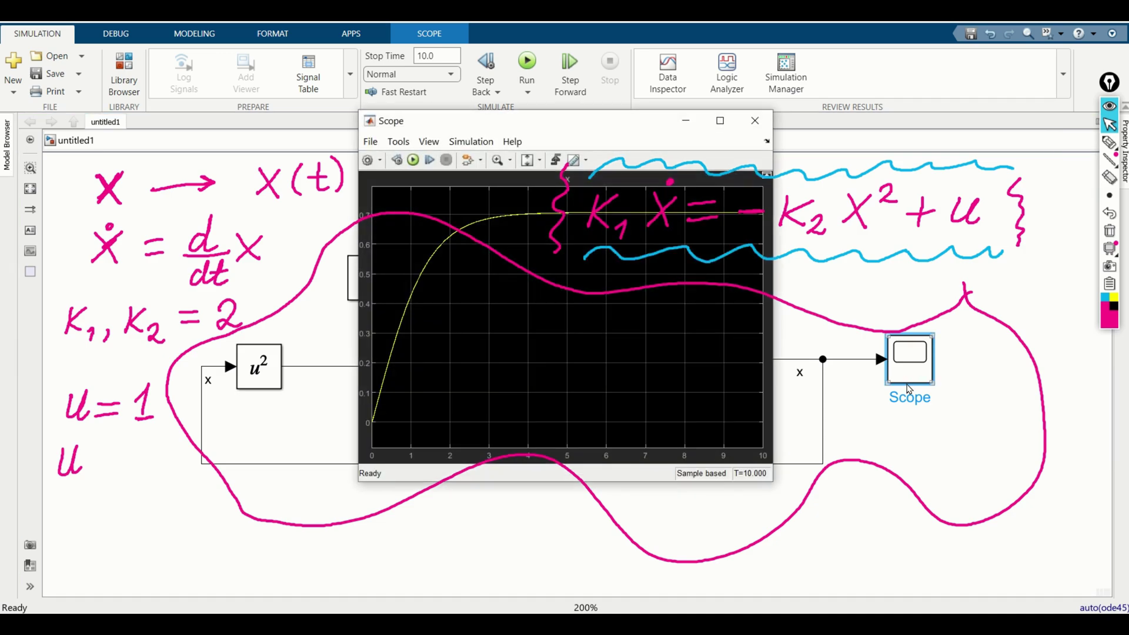
left_click(1109, 230)
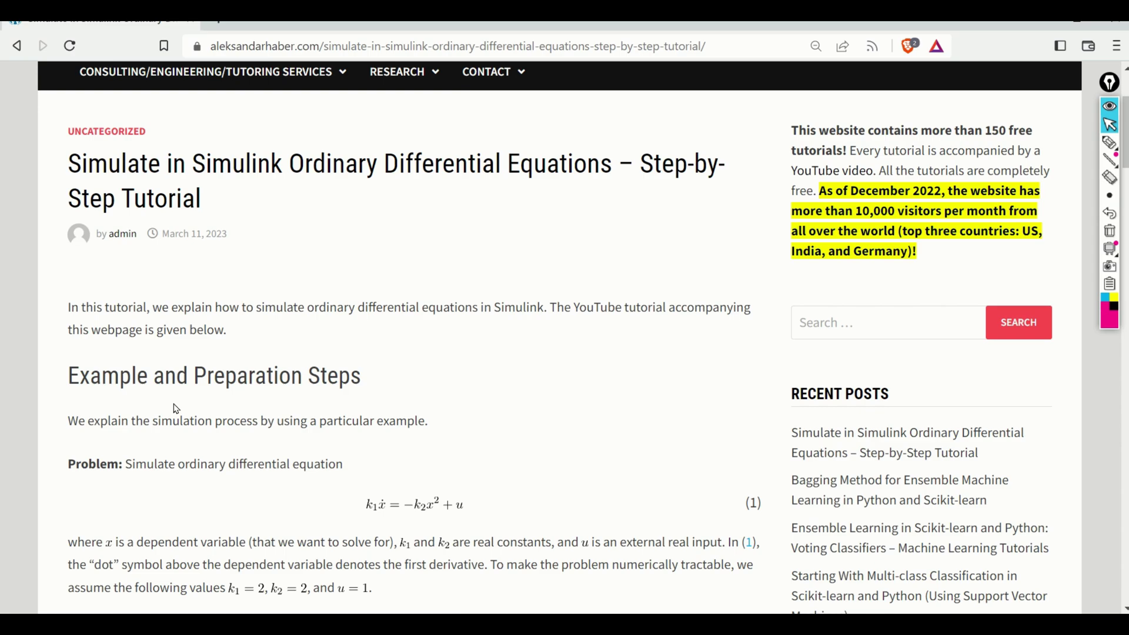
Step: Browse the tutorial's figures, return to the Problem section, and enlarge the page text
scroll(360, 365, "down", 7)
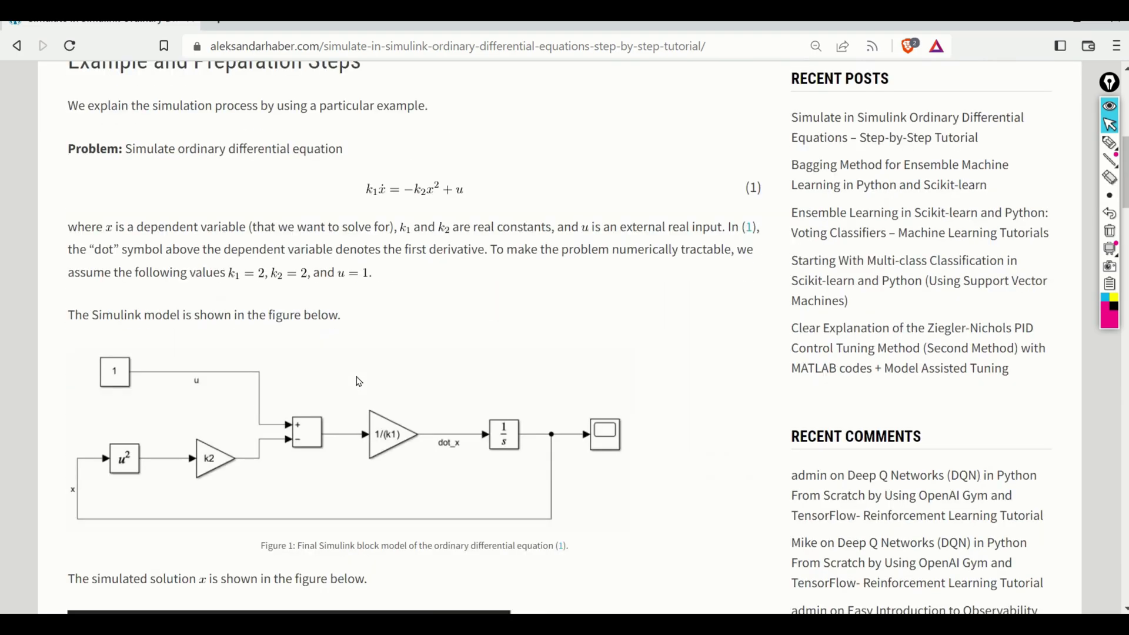
scroll(351, 381, "down", 4)
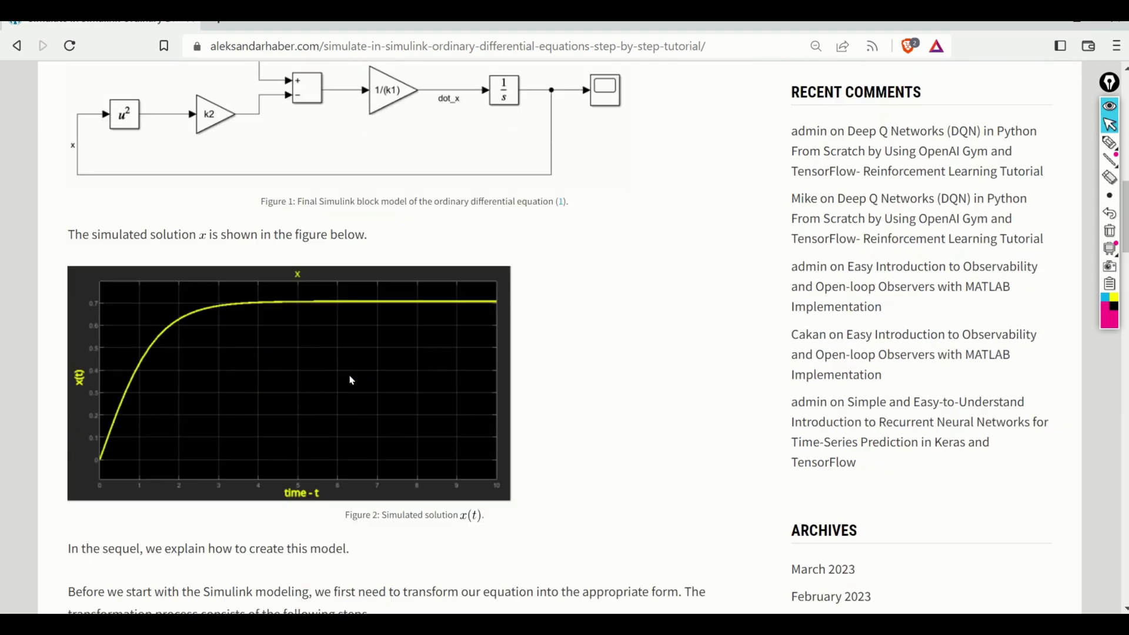
scroll(357, 382, "down", 1)
scroll(358, 383, "up", 1)
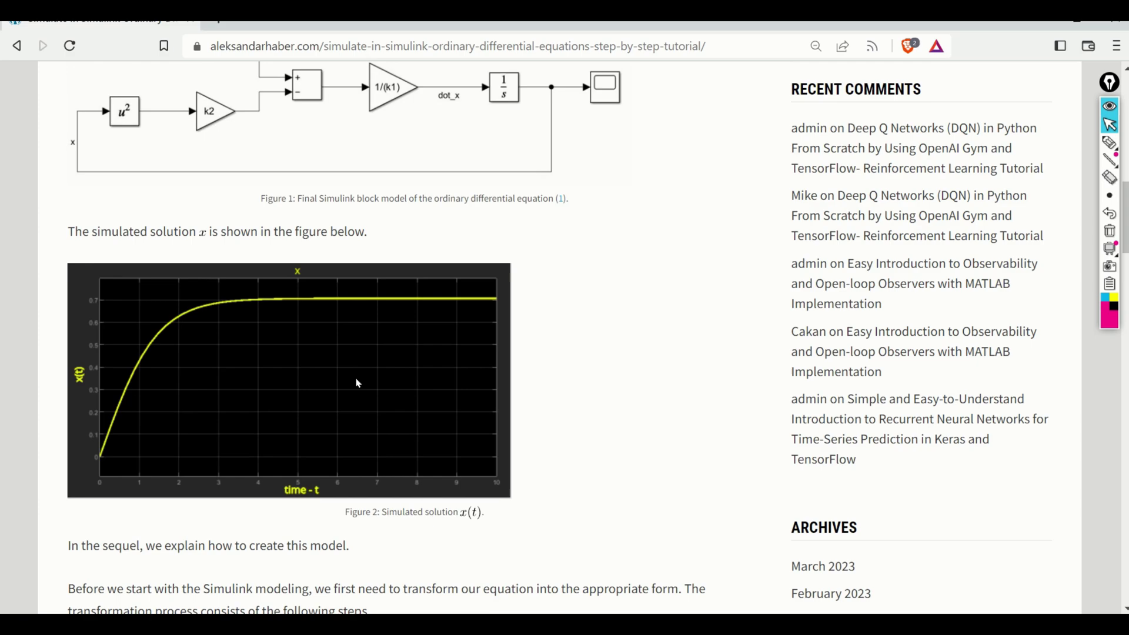
scroll(361, 380, "up", 1)
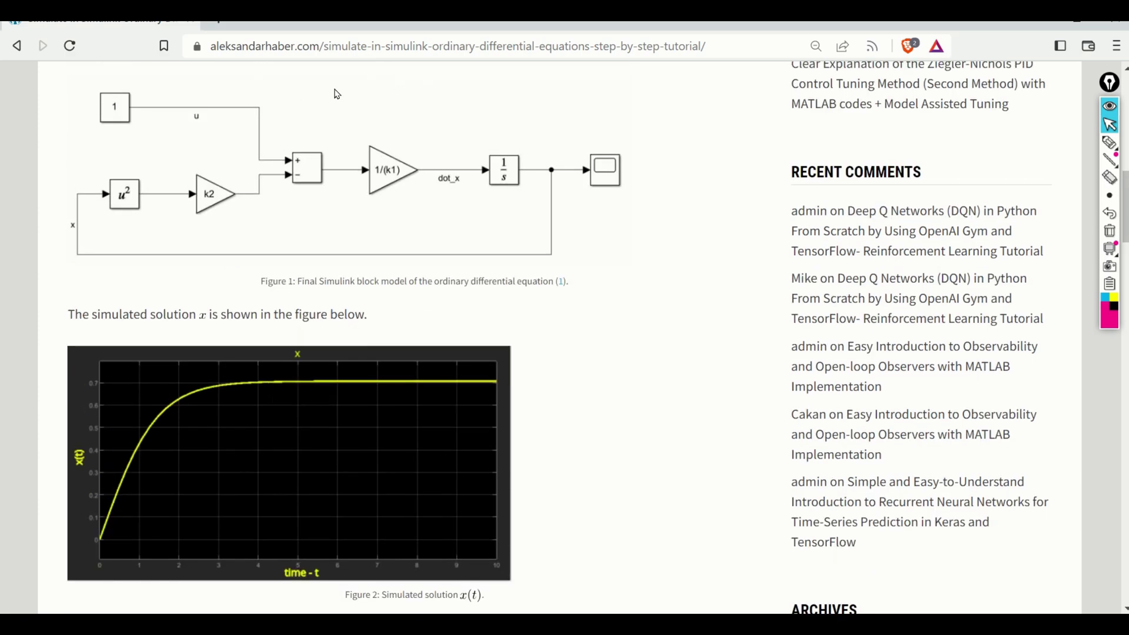
scroll(427, 356, "down", 5)
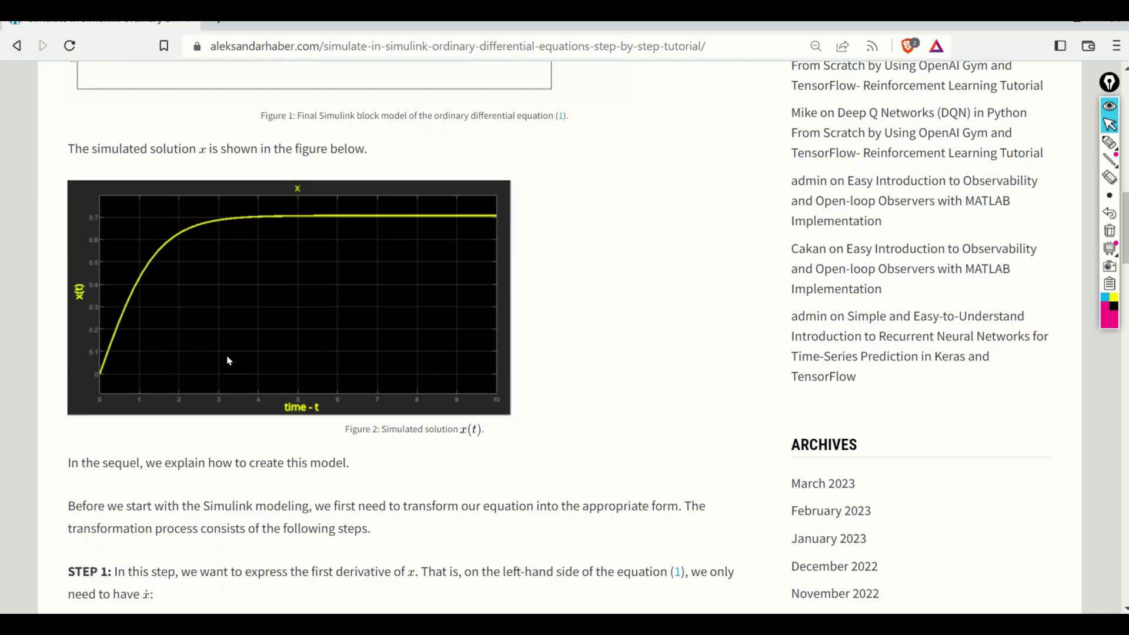
scroll(378, 320, "down", 3)
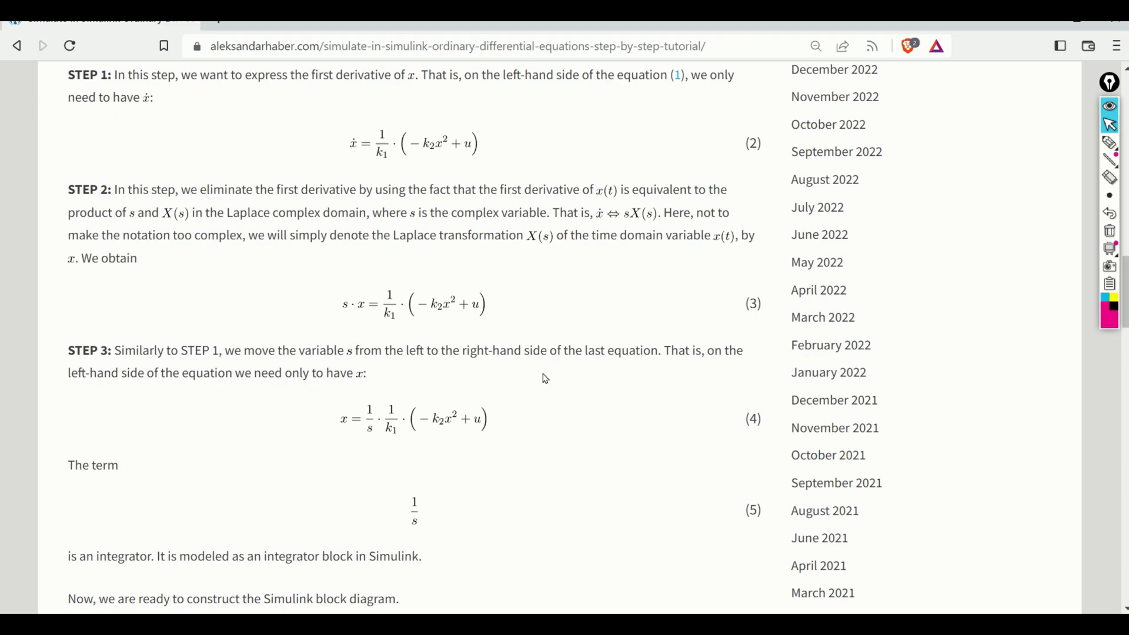
scroll(549, 383, "up", 7)
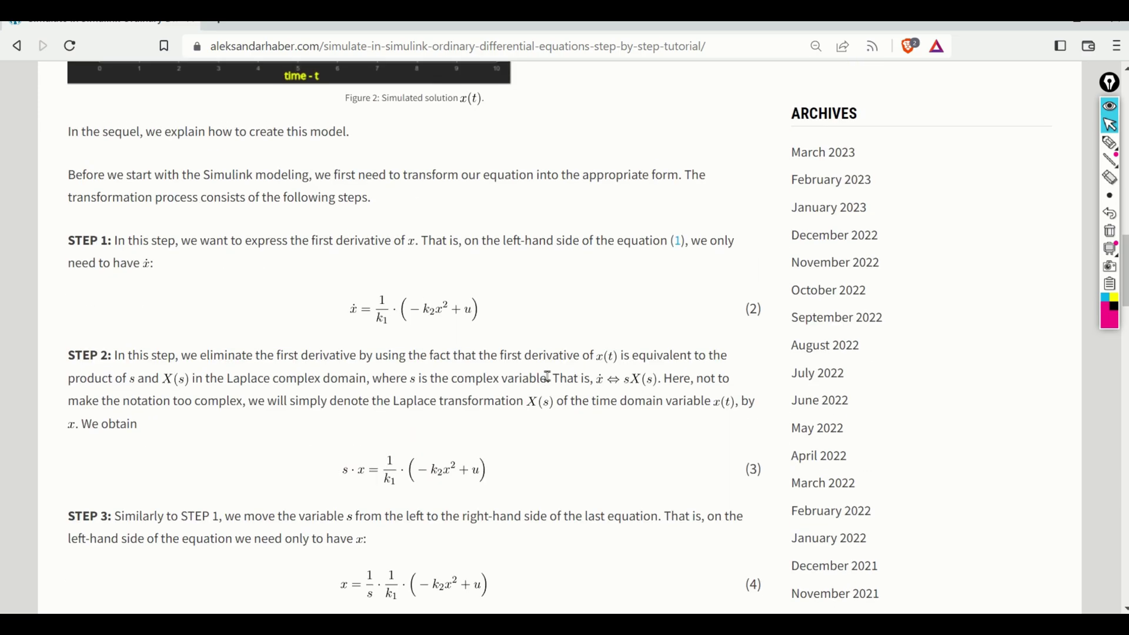
scroll(548, 383, "up", 7)
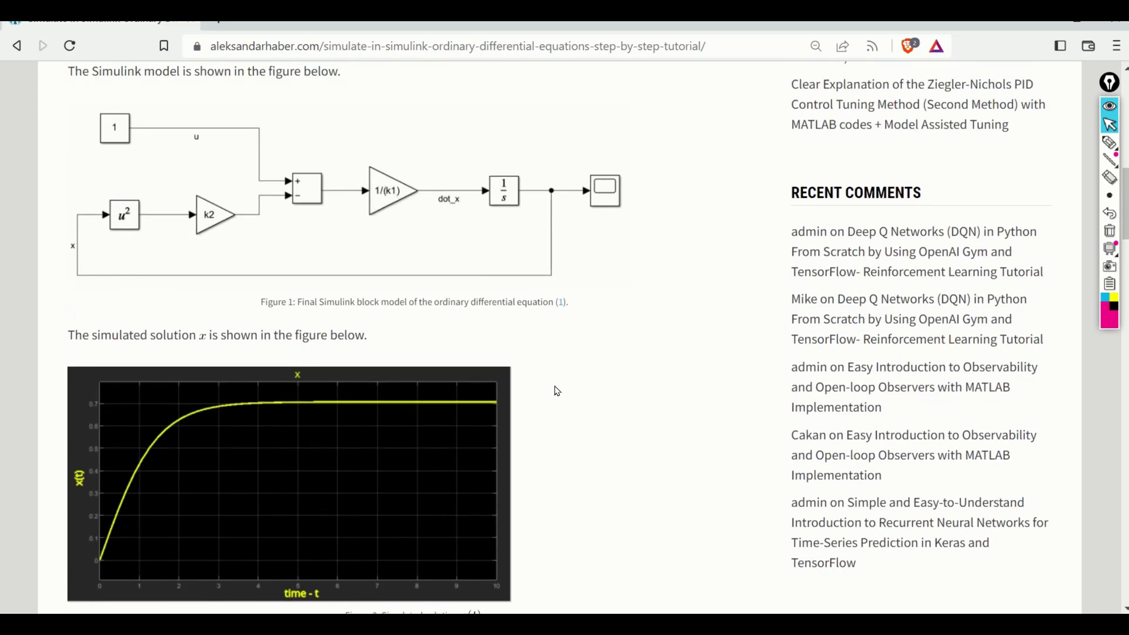
scroll(557, 390, "up", 1)
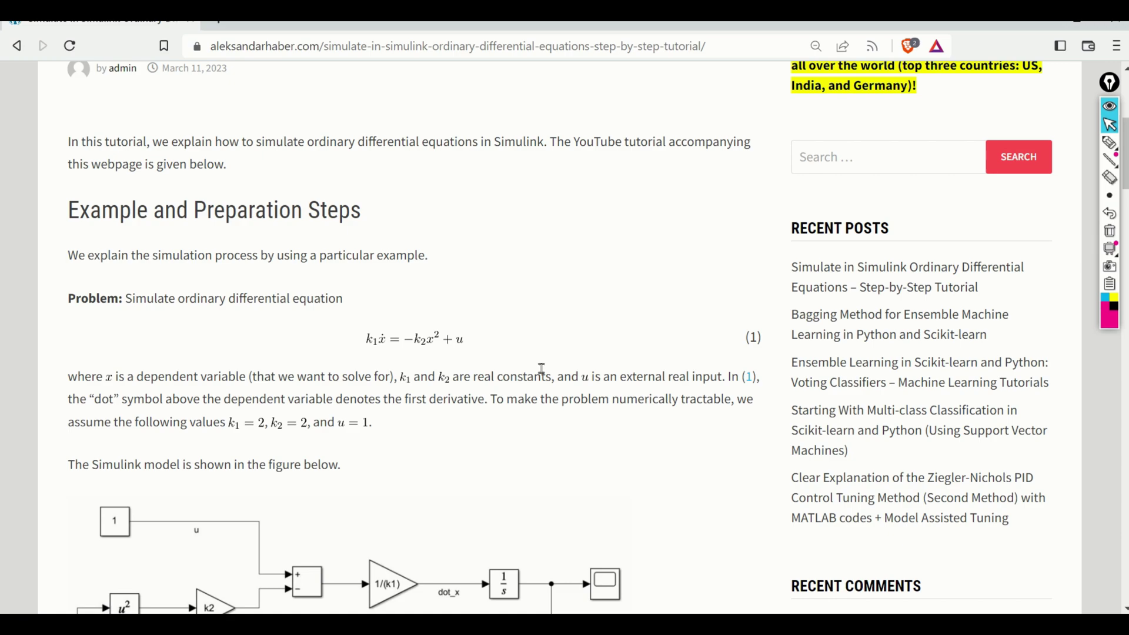
key("ctrl+plus")
key("ctrl+1")
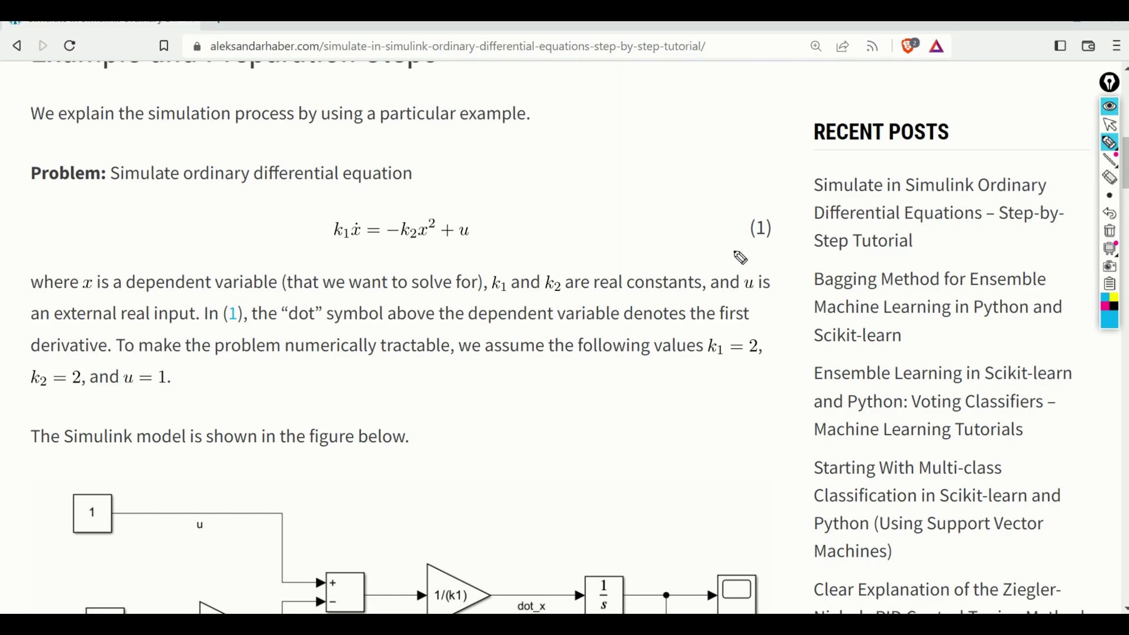
mouse_move(390, 184)
left_mouse_down()
mouse_move(351, 202)
mouse_move(296, 231)
mouse_move(329, 259)
mouse_move(428, 270)
mouse_move(523, 235)
mouse_move(454, 191)
mouse_move(410, 194)
left_mouse_up()
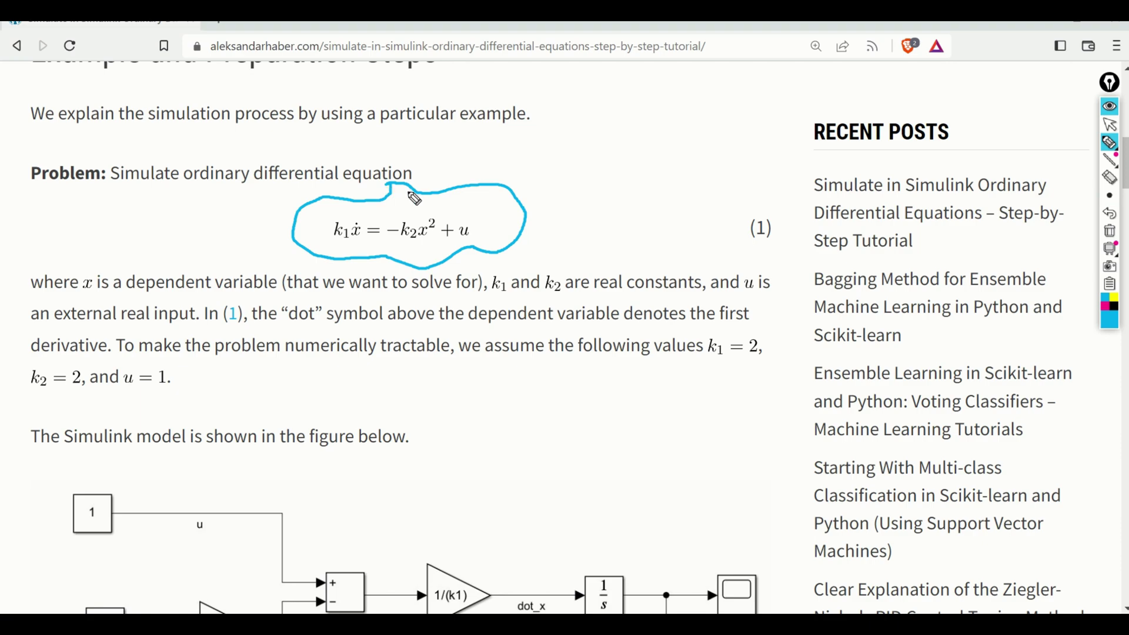
mouse_move(584, 171)
left_mouse_down()
mouse_move(582, 189)
mouse_move(606, 194)
left_mouse_up()
mouse_move(620, 179)
left_mouse_down()
mouse_move(638, 177)
mouse_move(636, 187)
left_mouse_up()
mouse_move(646, 168)
left_mouse_down()
mouse_move(663, 171)
mouse_move(664, 187)
left_mouse_up()
left_click_drag(589, 206, 588, 225)
mouse_move(604, 207)
left_mouse_down()
mouse_move(605, 224)
mouse_move(647, 216)
left_mouse_up()
left_click_drag(629, 226, 649, 224)
left_click_drag(656, 211, 677, 227)
mouse_move(583, 253)
left_mouse_down()
mouse_move(591, 268)
mouse_move(631, 255)
left_mouse_up()
left_click_drag(616, 267, 632, 266)
left_click_drag(651, 254, 656, 268)
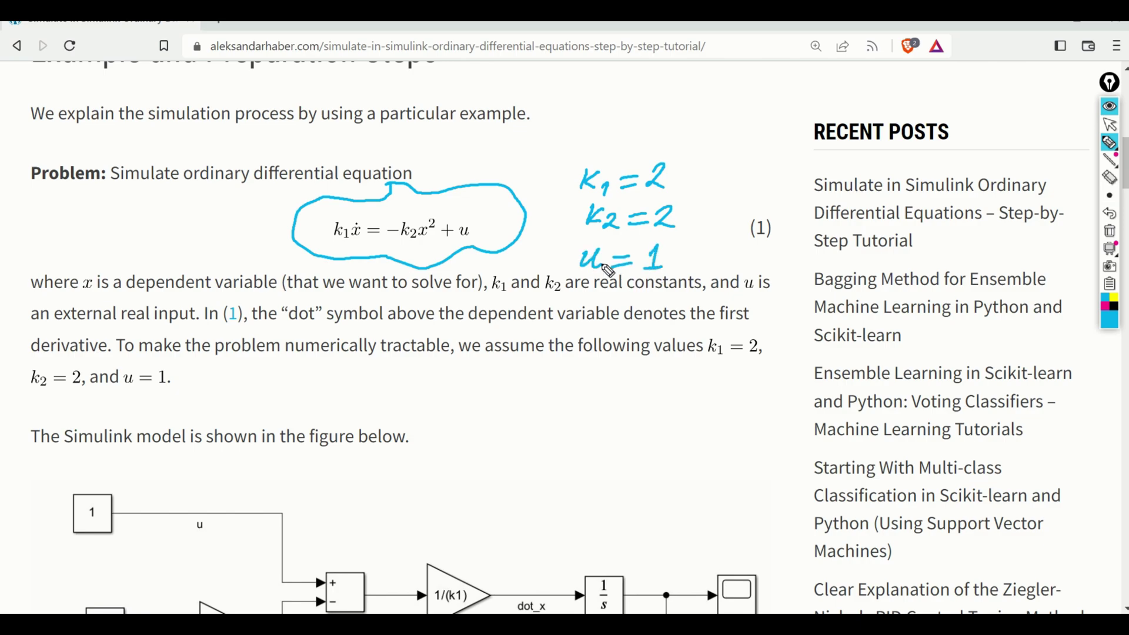
left_click(1110, 124)
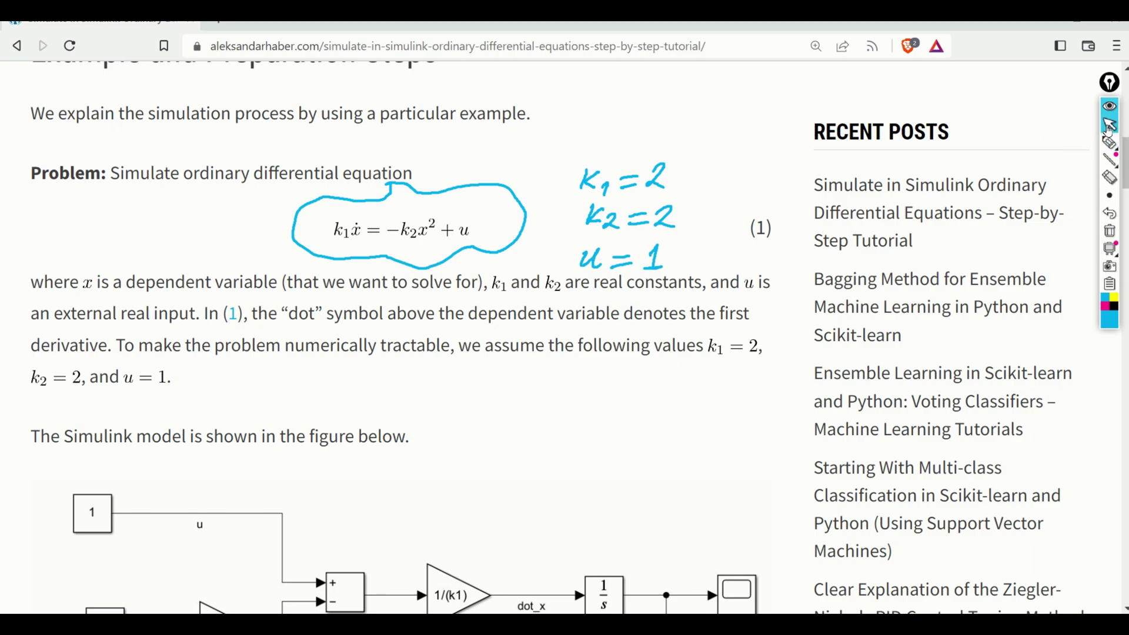
left_click(1114, 235)
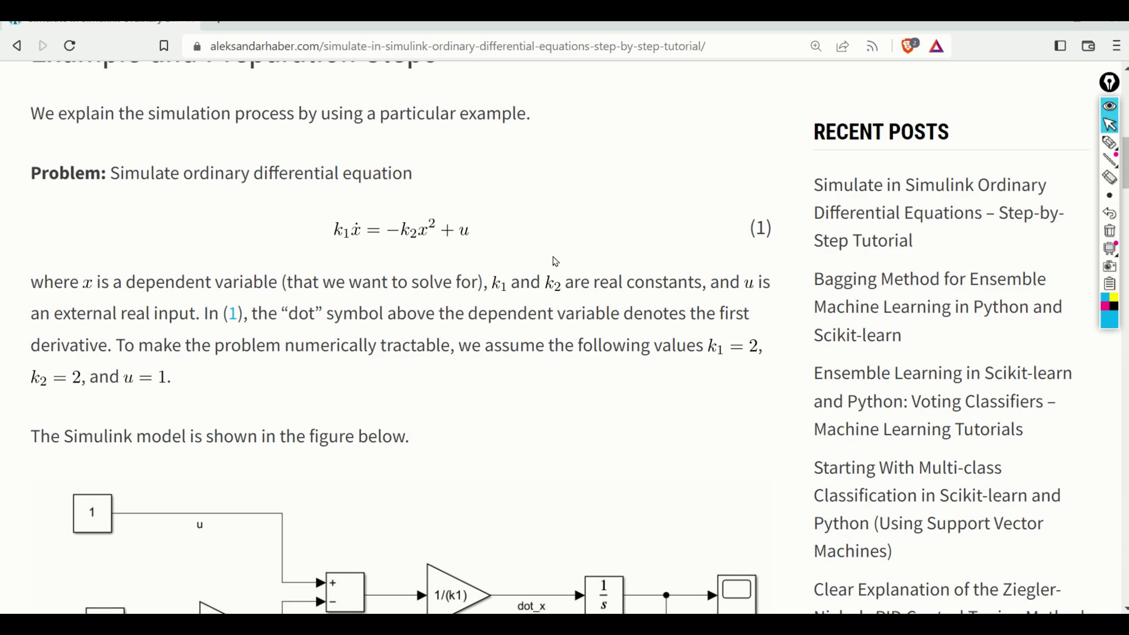
scroll(553, 260, "down", 15)
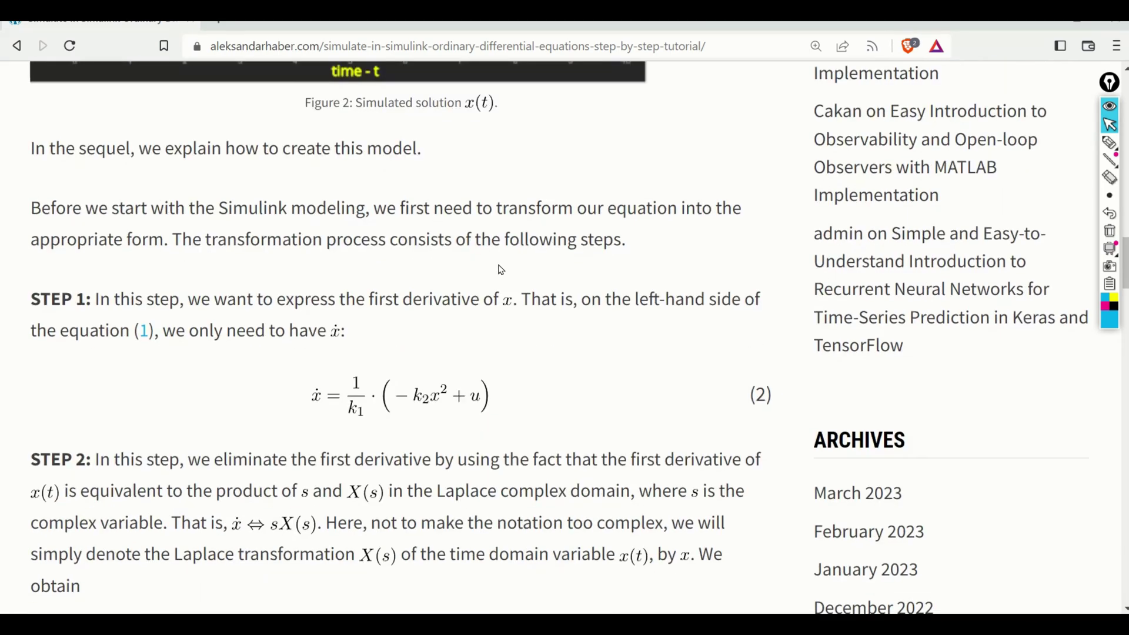
scroll(653, 267, "down", 1)
mouse_move(1110, 143)
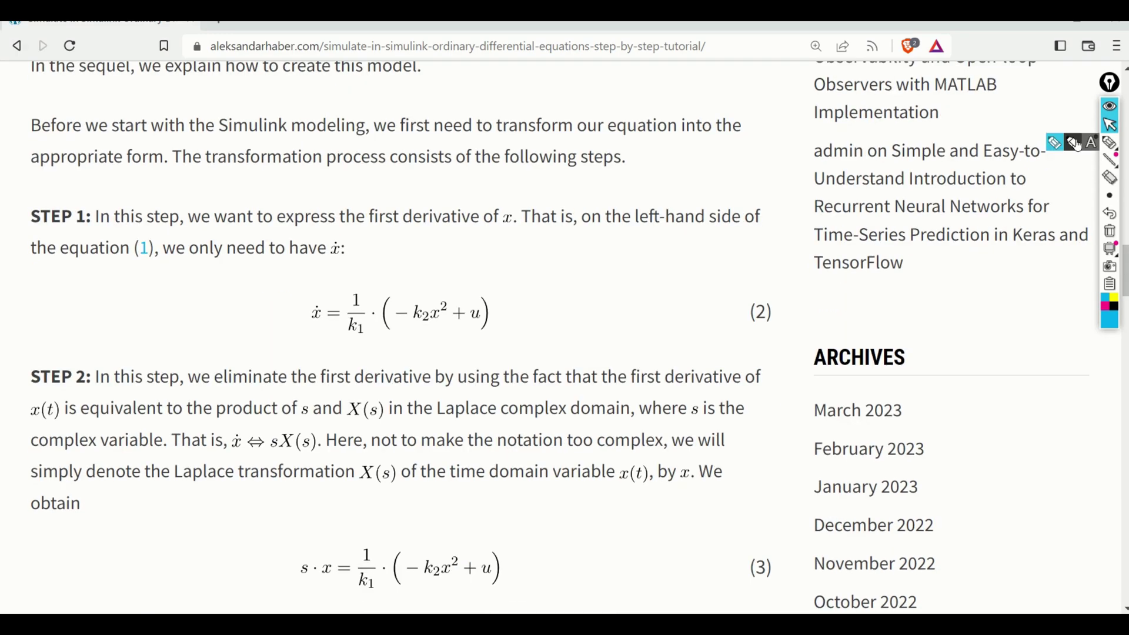
left_click(1075, 144)
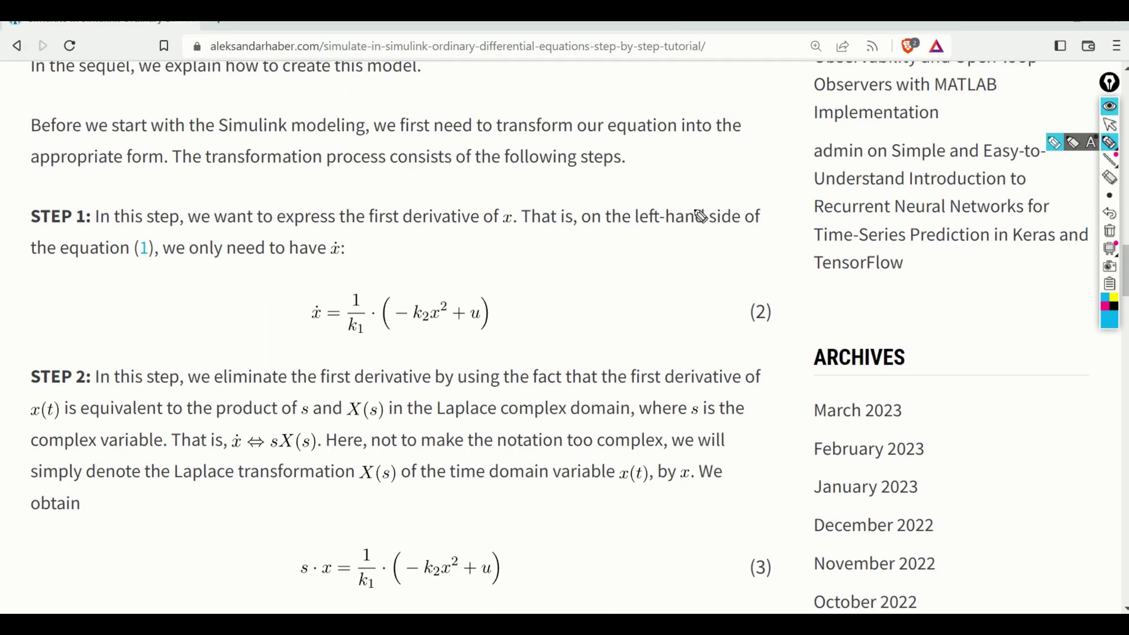
mouse_move(449, 257)
left_mouse_down()
mouse_move(423, 274)
mouse_move(335, 261)
mouse_move(296, 289)
mouse_move(325, 343)
mouse_move(467, 360)
mouse_move(516, 334)
mouse_move(491, 269)
mouse_move(442, 246)
left_mouse_up()
mouse_move(551, 252)
left_mouse_down()
mouse_move(546, 270)
mouse_move(567, 268)
left_mouse_up()
left_click_drag(562, 265, 601, 270)
left_click(581, 258)
mouse_move(602, 253)
left_mouse_down()
mouse_move(588, 271)
mouse_move(632, 262)
left_mouse_up()
left_click(597, 243)
left_click_drag(617, 271, 664, 270)
left_click_drag(678, 254, 676, 271)
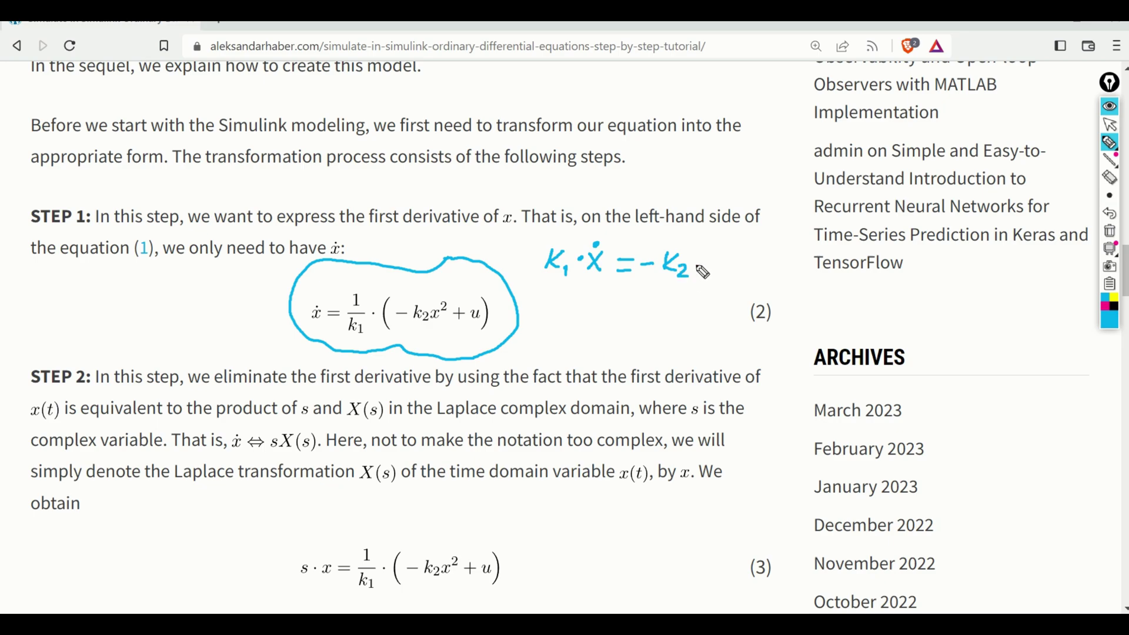
left_click(698, 264)
left_click_drag(707, 252, 724, 269)
mouse_move(725, 251)
left_mouse_down()
mouse_move(706, 269)
mouse_move(743, 253)
mouse_move(747, 273)
mouse_move(792, 271)
left_mouse_up()
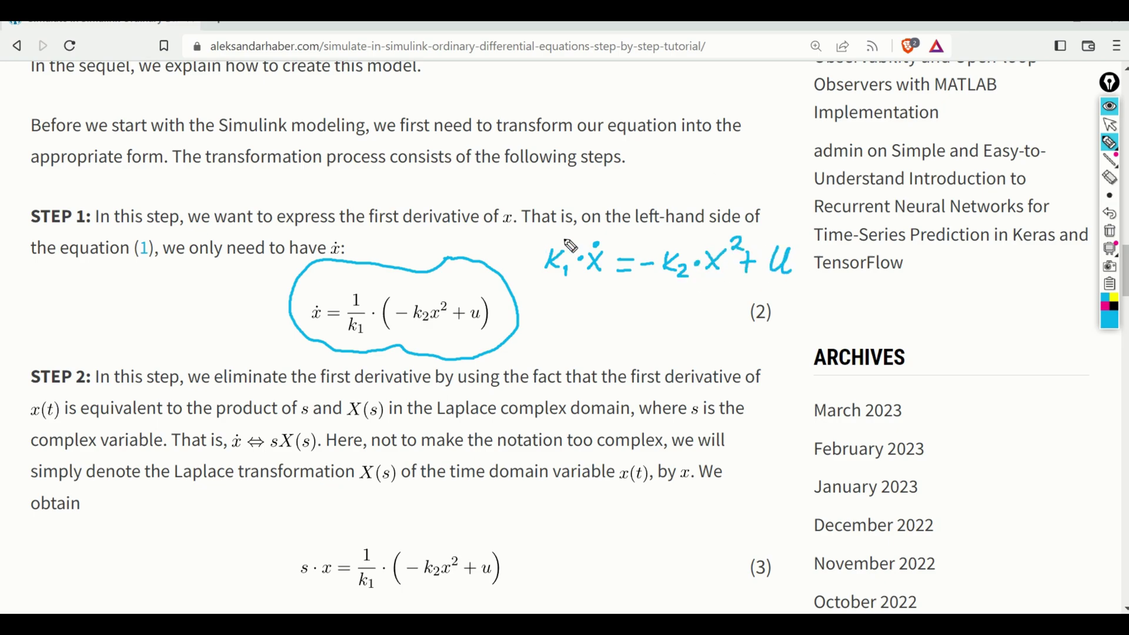
mouse_move(569, 244)
left_mouse_down()
mouse_move(537, 242)
mouse_move(538, 281)
mouse_move(583, 281)
mouse_move(571, 242)
left_mouse_up()
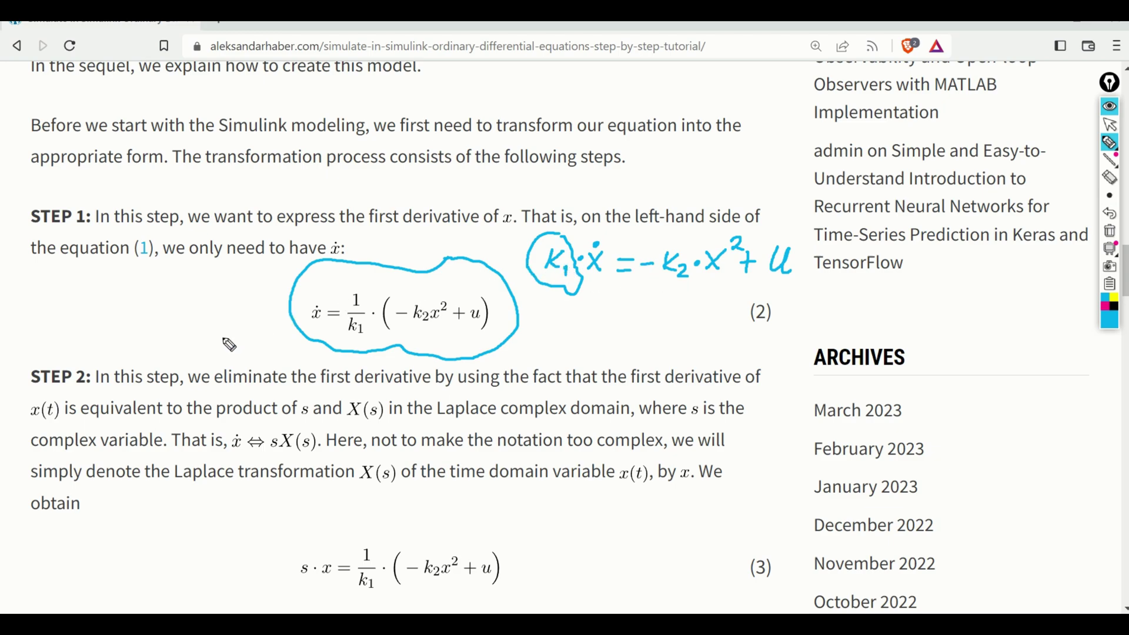
left_click_drag(223, 341, 289, 327)
left_click(1110, 231)
left_click(1110, 124)
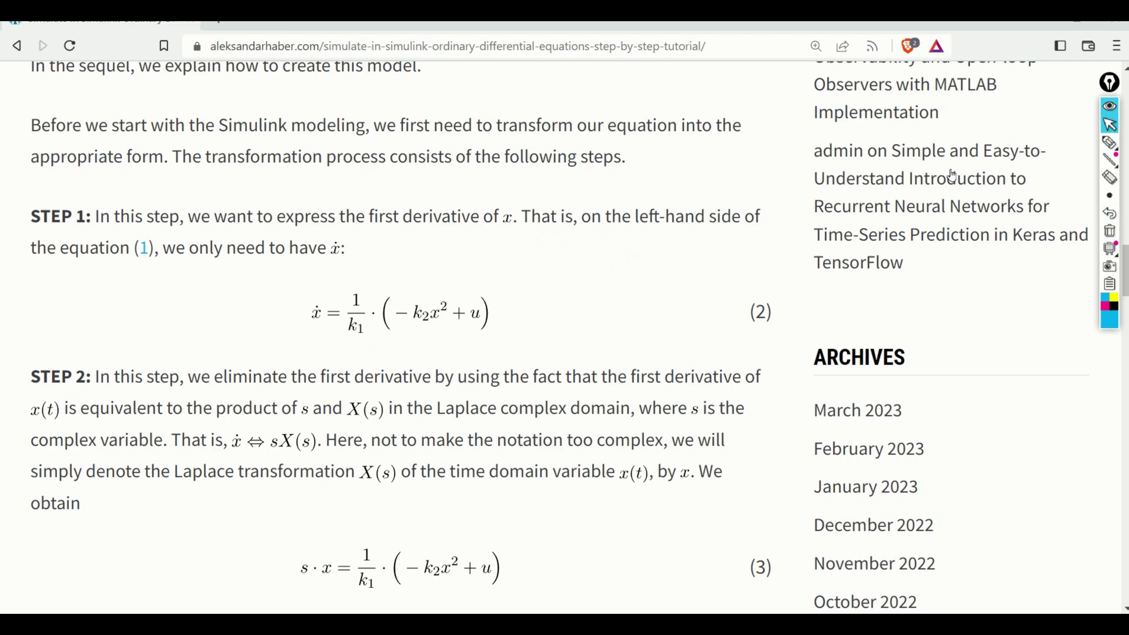
scroll(468, 253, "down", 1)
scroll(469, 253, "down", 1)
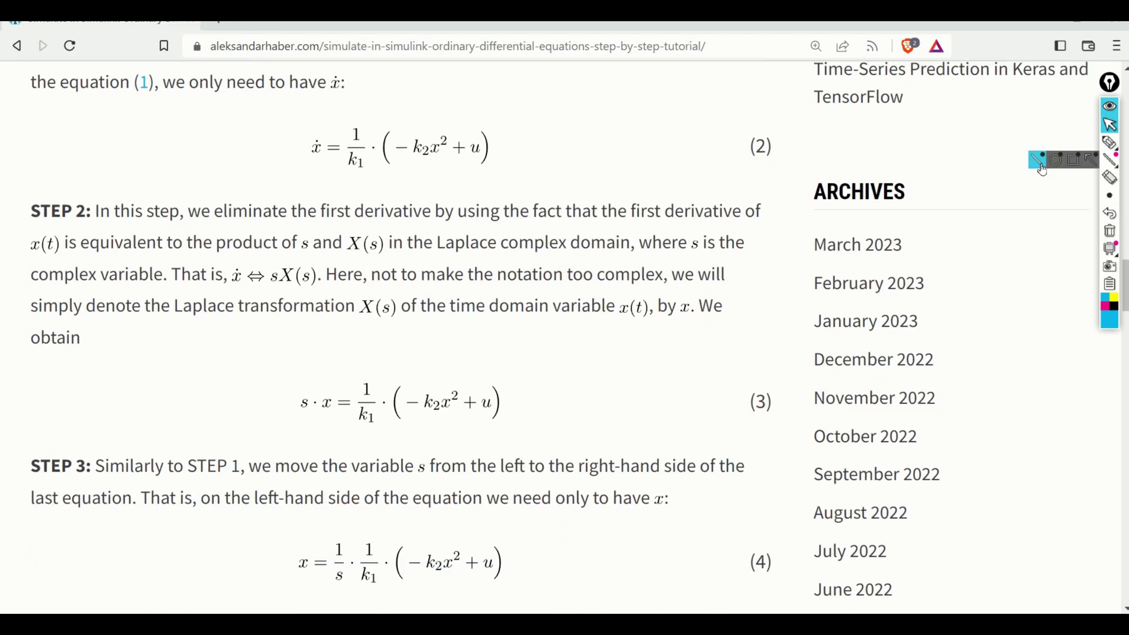
left_click(1104, 146)
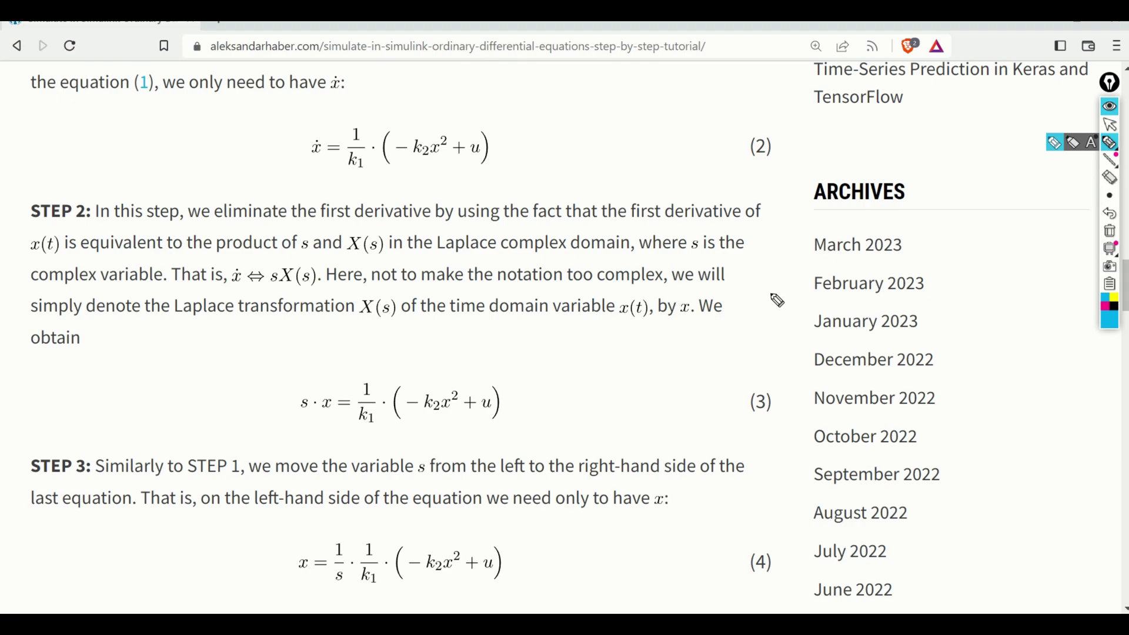
mouse_move(318, 134)
left_mouse_down()
mouse_move(298, 152)
mouse_move(316, 170)
mouse_move(313, 138)
left_mouse_up()
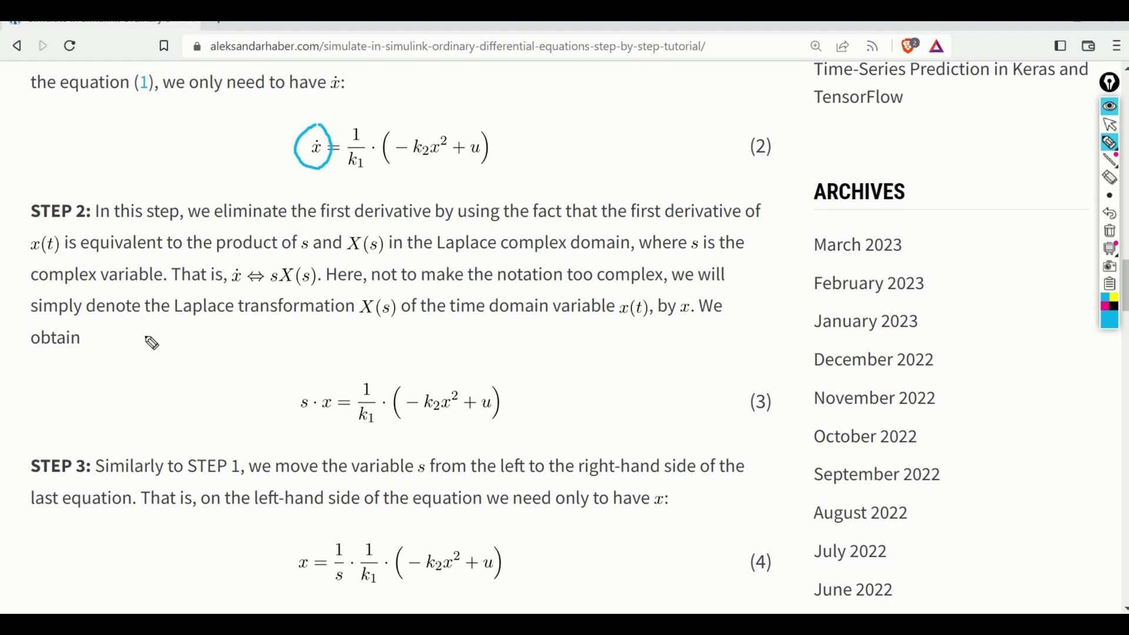
left_click_drag(151, 334, 135, 356)
mouse_move(134, 334)
left_mouse_down()
mouse_move(148, 357)
mouse_move(143, 324)
mouse_move(206, 343)
mouse_move(191, 353)
mouse_move(214, 359)
mouse_move(218, 338)
mouse_move(213, 360)
mouse_move(179, 357)
left_mouse_up()
left_click(143, 322)
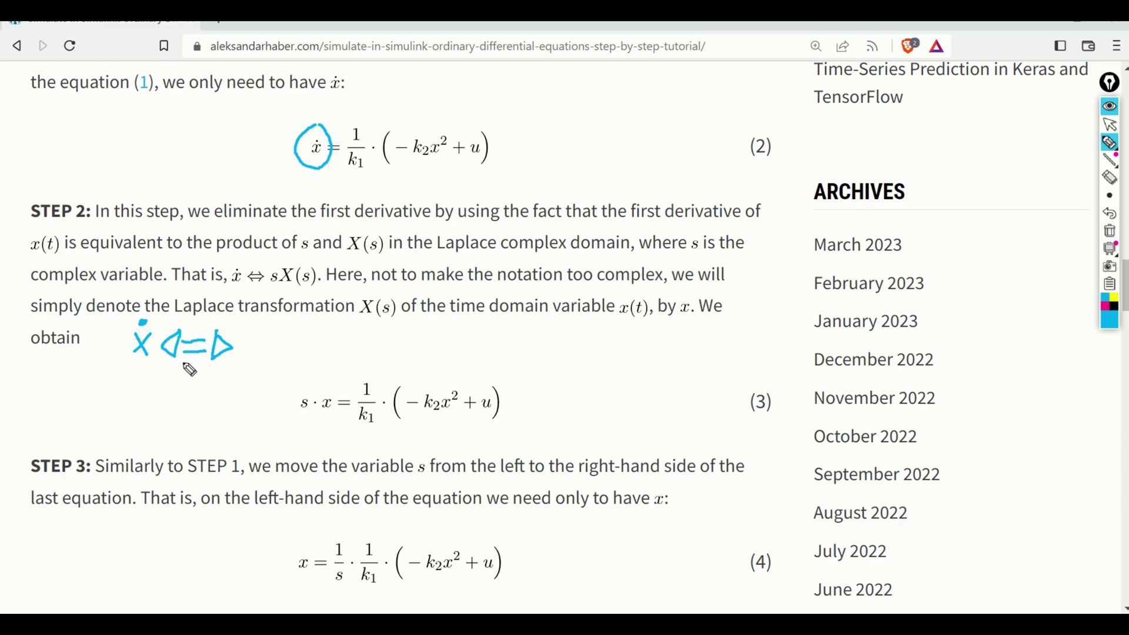
mouse_move(275, 333)
left_mouse_down()
mouse_move(254, 352)
mouse_move(309, 351)
left_mouse_up()
left_click(277, 340)
mouse_move(307, 326)
left_mouse_down()
mouse_move(329, 333)
mouse_move(327, 350)
mouse_move(338, 351)
mouse_move(289, 362)
mouse_move(343, 367)
left_mouse_up()
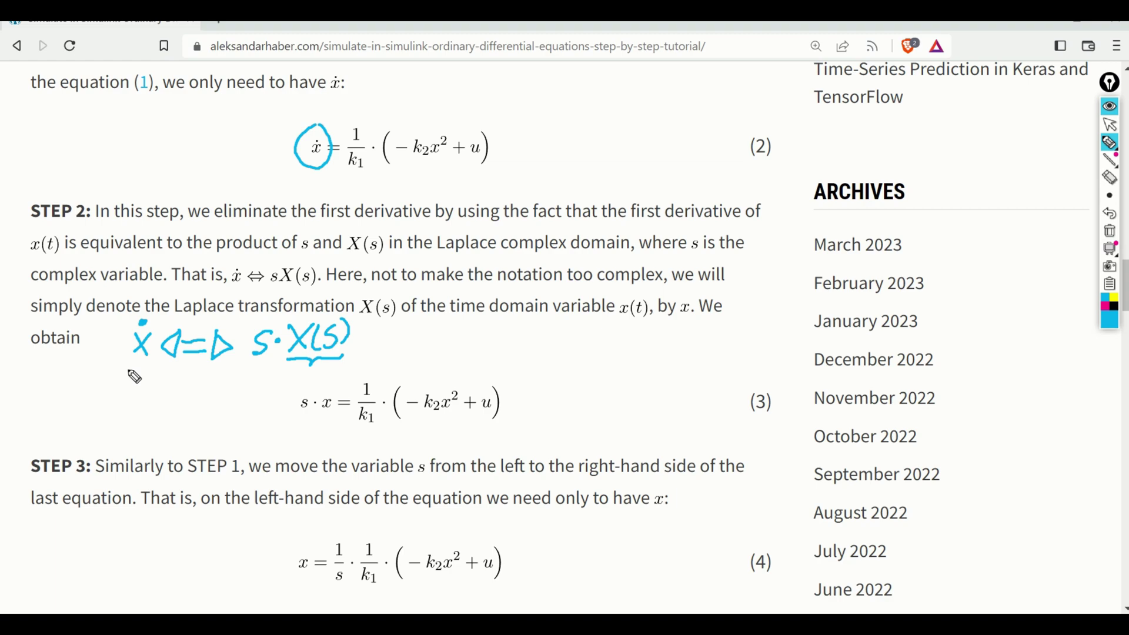
left_click_drag(125, 371, 152, 369)
mouse_move(268, 360)
left_mouse_down()
mouse_move(257, 337)
mouse_move(271, 331)
mouse_move(257, 339)
mouse_move(267, 352)
mouse_move(328, 339)
mouse_move(242, 380)
left_mouse_up()
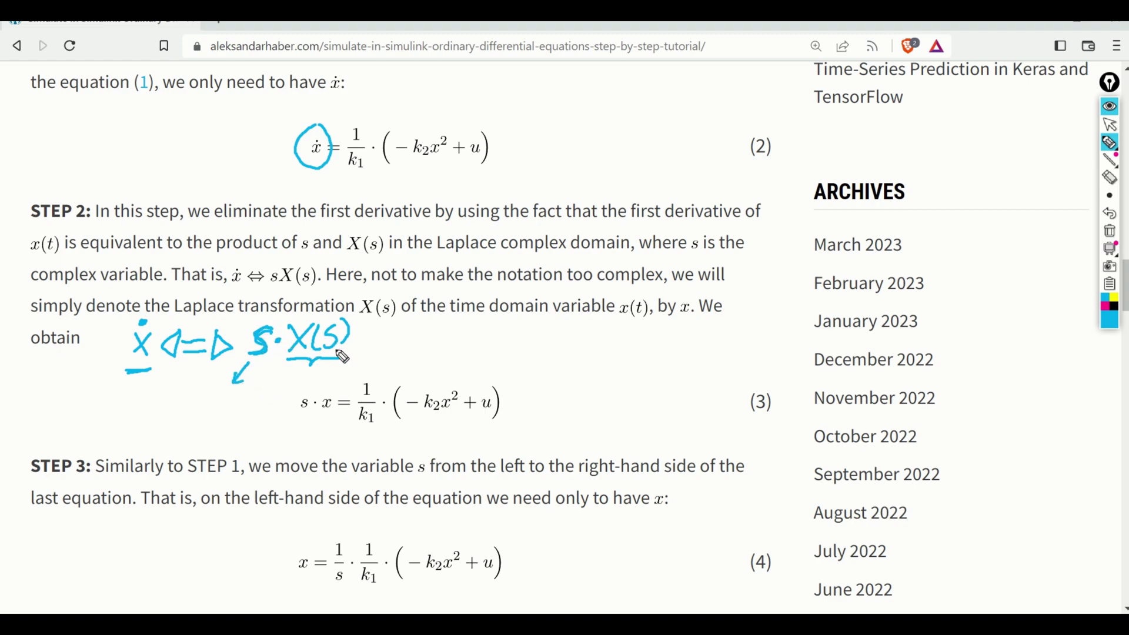
left_click_drag(354, 339, 370, 343)
left_click(1109, 230)
left_click(1113, 145)
left_click(1113, 145)
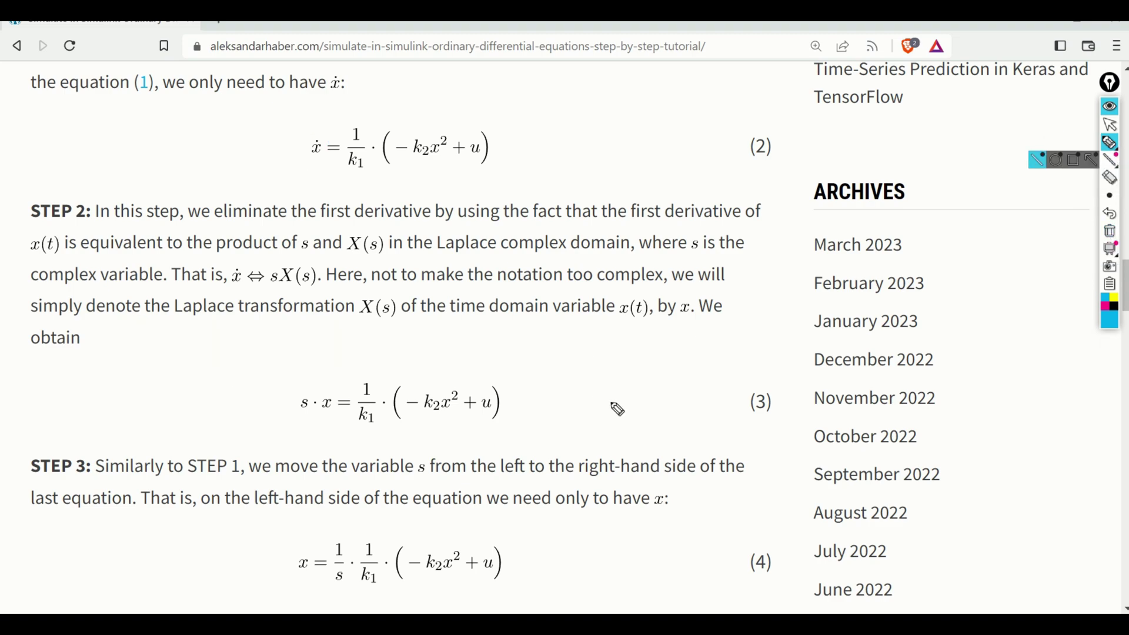
mouse_move(588, 403)
left_mouse_down()
mouse_move(634, 403)
mouse_move(594, 410)
left_mouse_up()
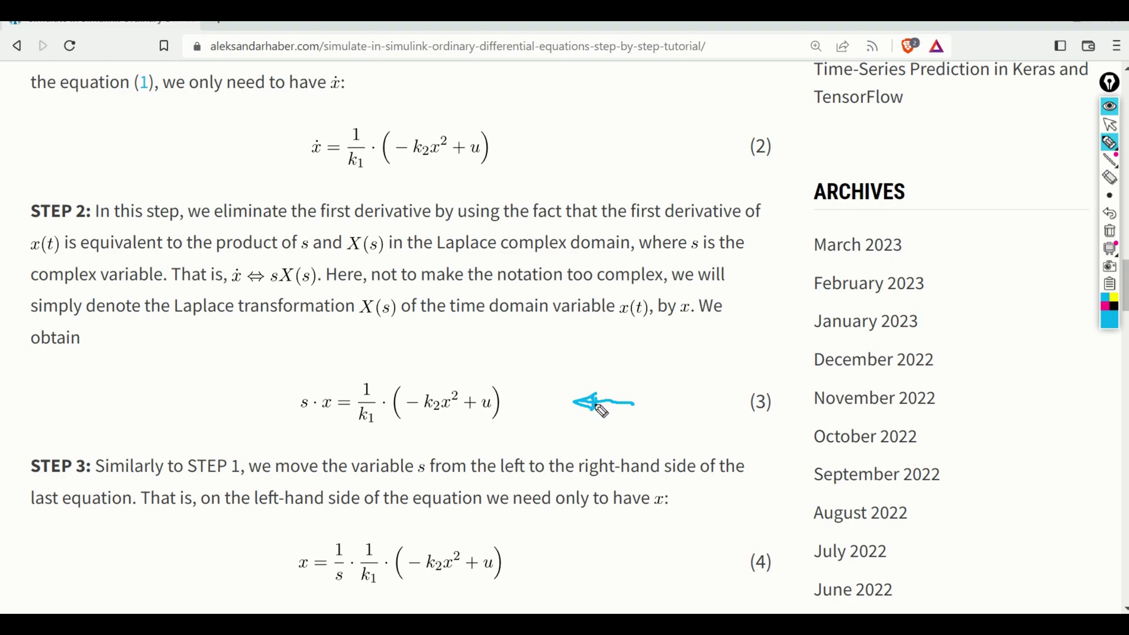
scroll(558, 382, "down", 1)
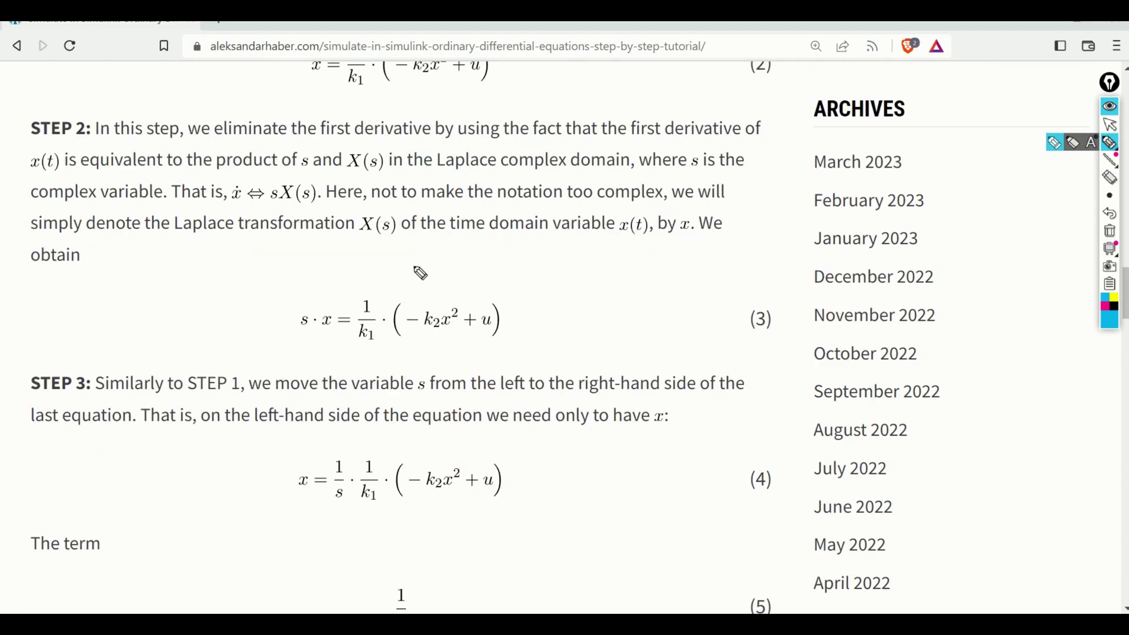
mouse_move(420, 273)
left_mouse_down()
mouse_move(362, 284)
mouse_move(347, 344)
mouse_move(358, 363)
mouse_move(404, 350)
mouse_move(428, 364)
mouse_move(502, 365)
mouse_move(552, 325)
mouse_move(547, 280)
mouse_move(476, 292)
mouse_move(419, 267)
left_mouse_up()
mouse_move(589, 256)
left_mouse_down()
mouse_move(566, 289)
mouse_move(576, 294)
left_mouse_up()
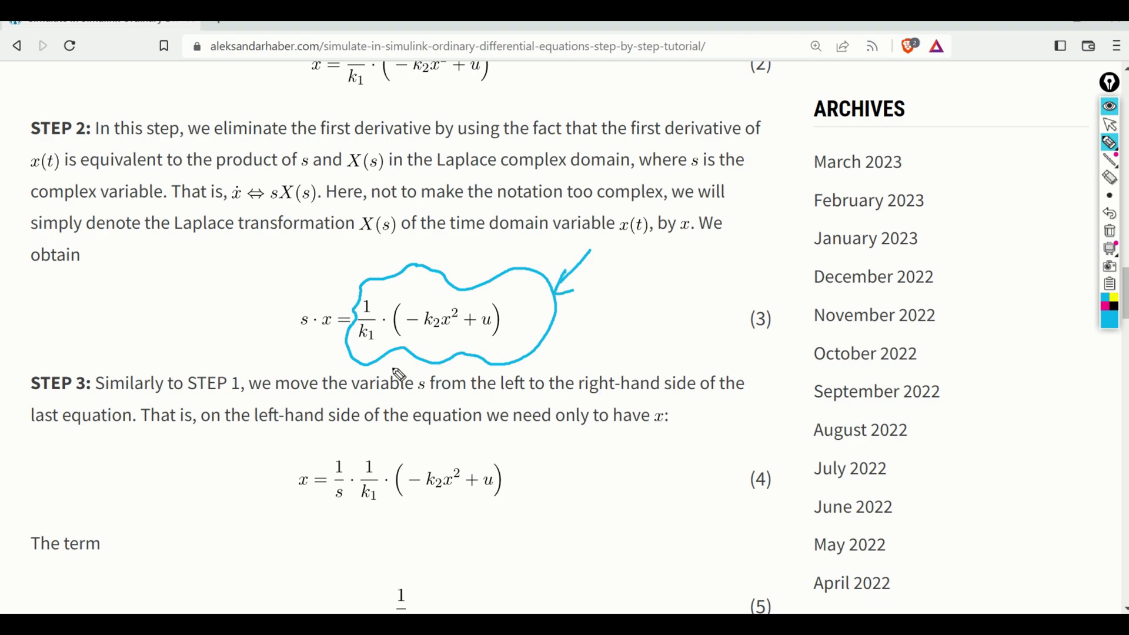
mouse_move(321, 284)
left_mouse_down()
mouse_move(301, 296)
mouse_move(288, 344)
mouse_move(332, 341)
mouse_move(341, 311)
mouse_move(324, 283)
left_mouse_up()
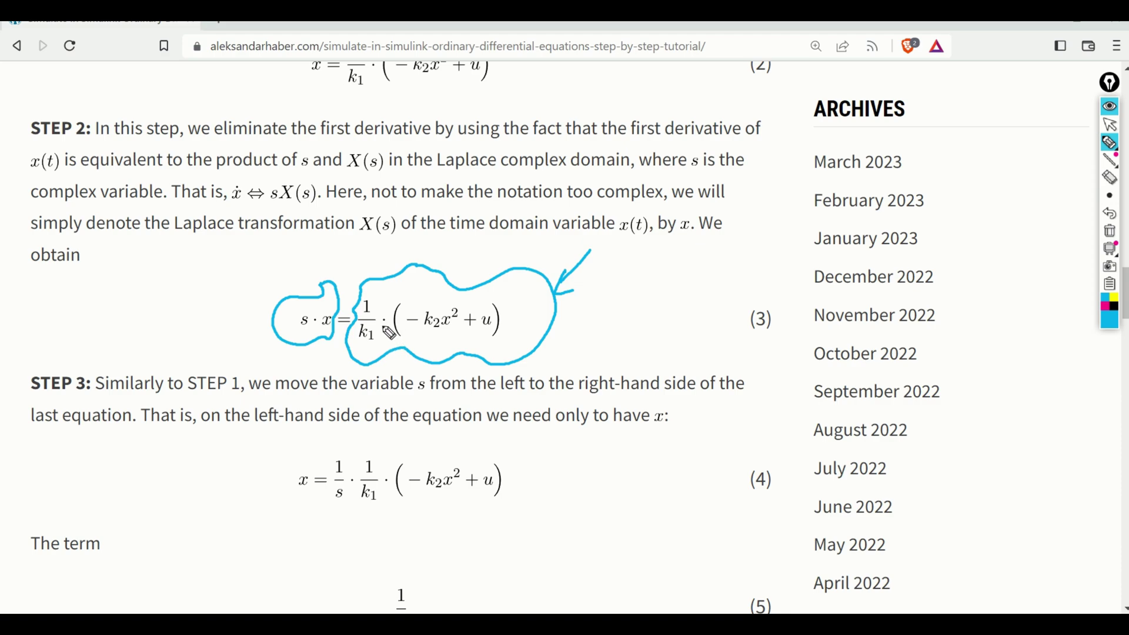
left_click(1109, 230)
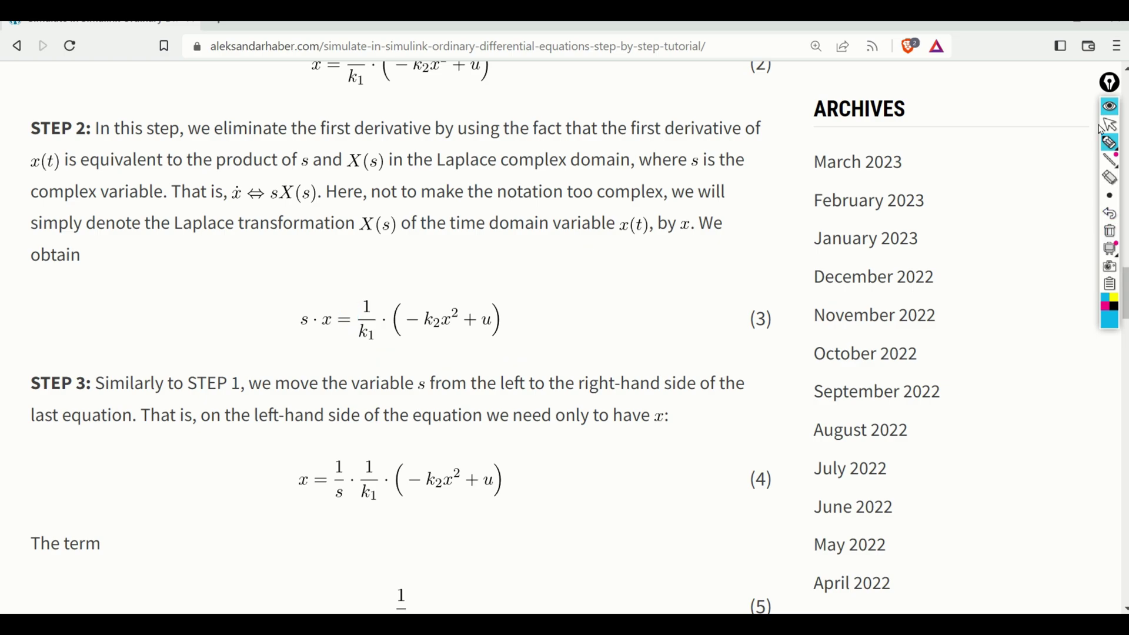
left_click(1110, 125)
scroll(793, 327, "down", 1)
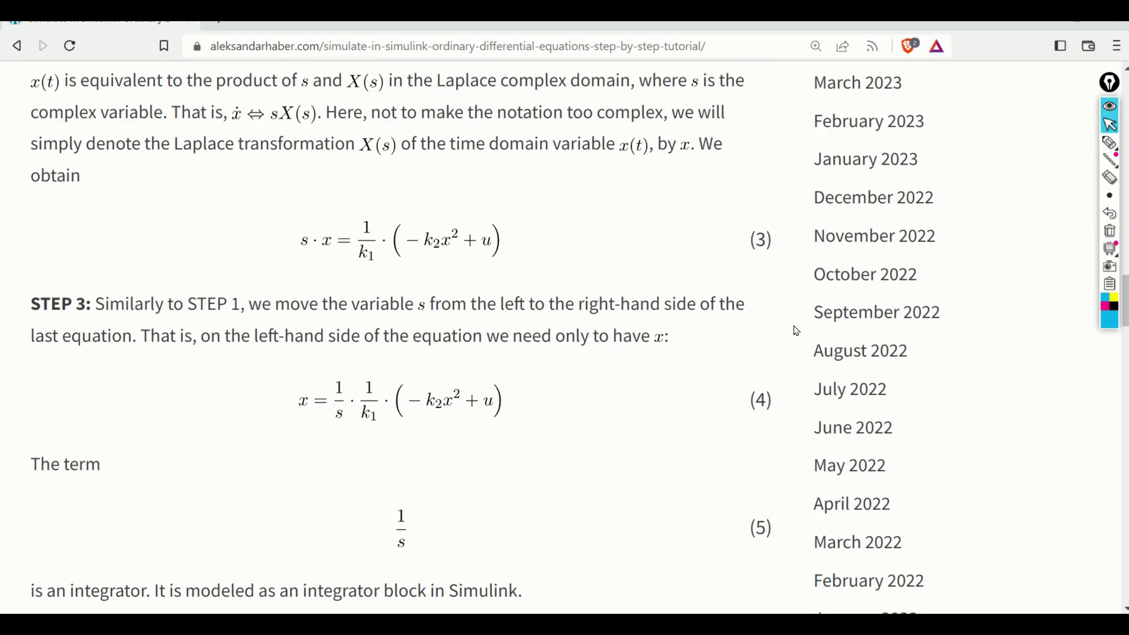
Step: Circle s in equation (3), write ·1/s beside it, and box equation (4)
left_click(1110, 144)
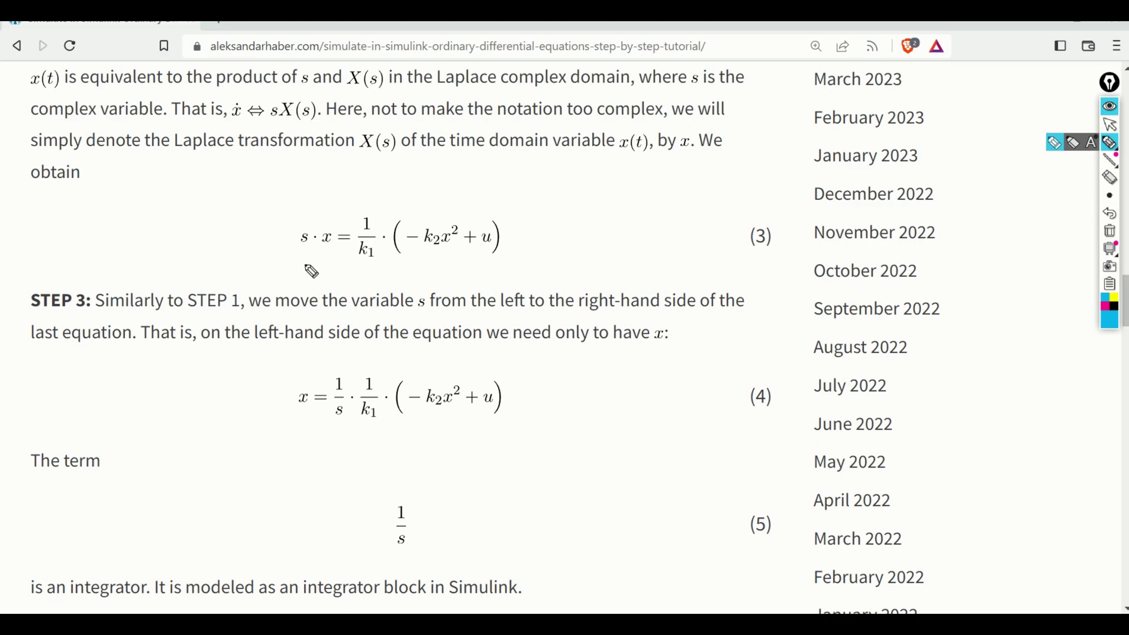
mouse_move(317, 229)
left_mouse_down()
mouse_move(289, 241)
mouse_move(311, 228)
left_mouse_up()
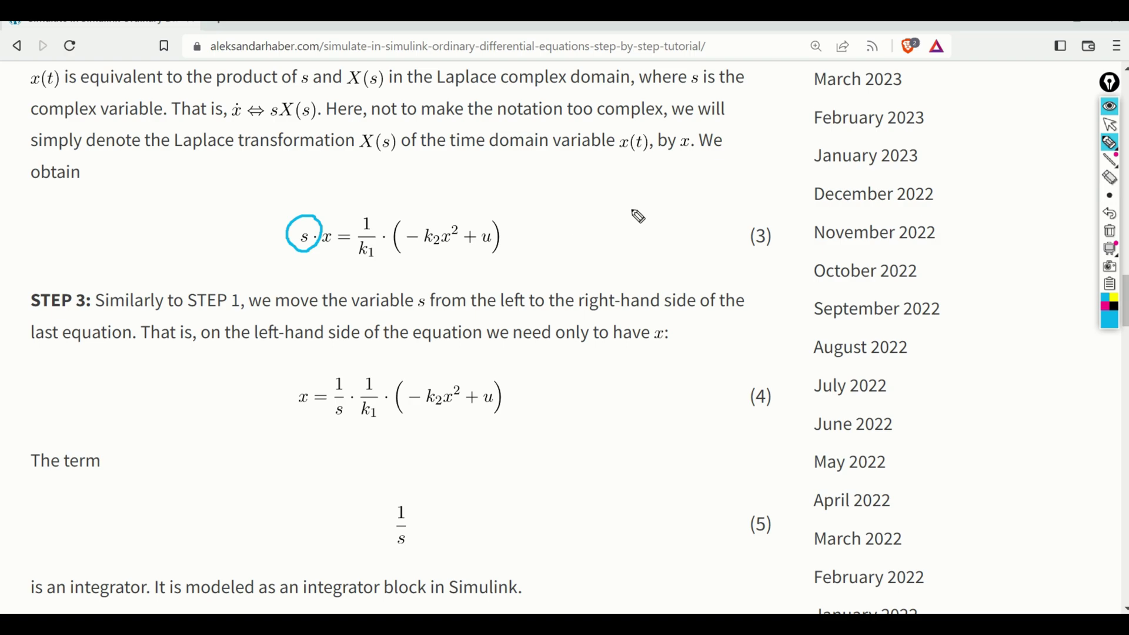
left_click_drag(619, 192, 593, 265)
left_click(630, 228)
mouse_move(658, 219)
left_mouse_down()
mouse_move(675, 208)
mouse_move(668, 227)
mouse_move(694, 236)
mouse_move(658, 270)
left_mouse_up()
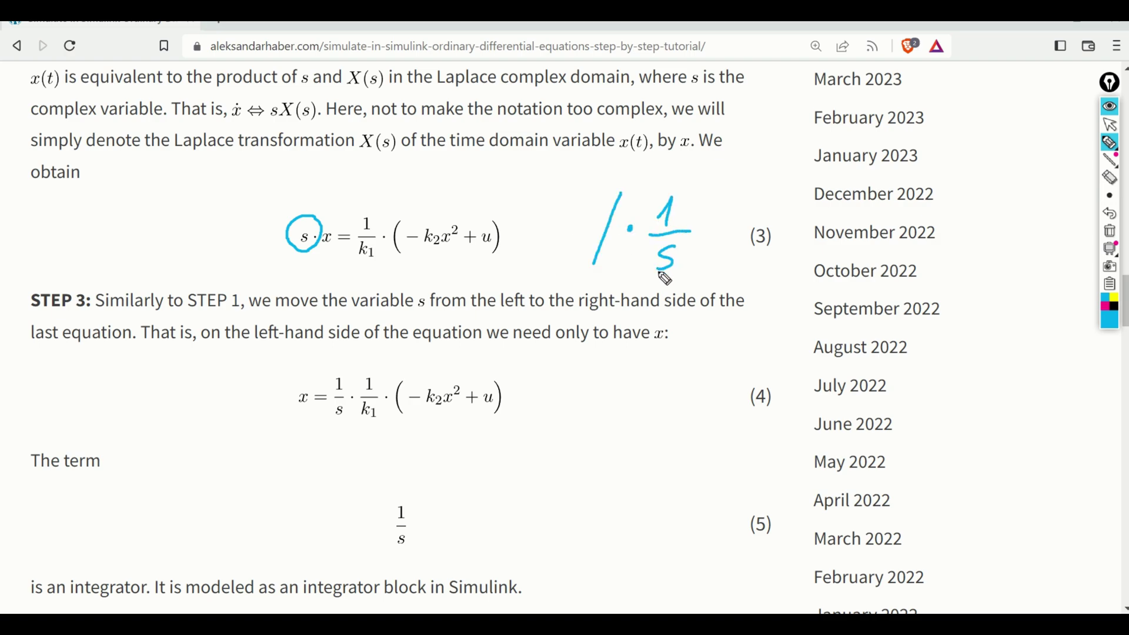
mouse_move(271, 365)
left_mouse_down()
mouse_move(276, 451)
mouse_move(689, 441)
mouse_move(803, 401)
mouse_move(757, 358)
mouse_move(276, 357)
left_mouse_up()
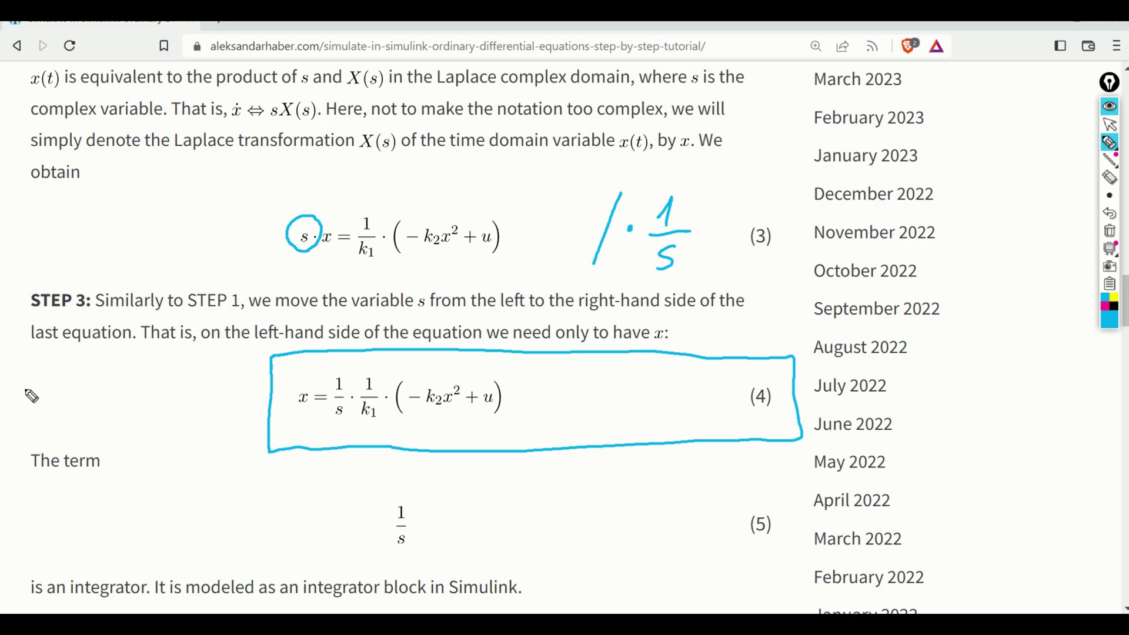
Step: Handwrite K1·ẋ = −K2x² + u in the margin with an arrow into equation (4)
mouse_move(26, 390)
left_mouse_down()
mouse_move(42, 408)
mouse_move(70, 389)
left_mouse_up()
left_click(51, 399)
left_click_drag(61, 391, 67, 400)
left_click(68, 377)
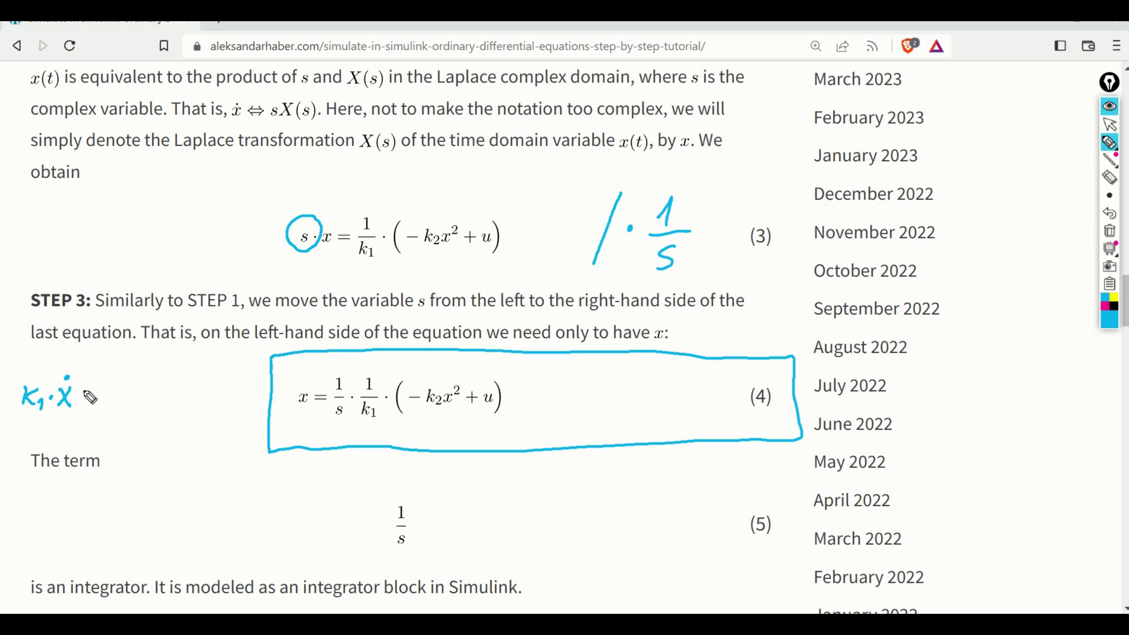
left_click_drag(104, 398, 124, 407)
mouse_move(137, 385)
left_mouse_down()
mouse_move(145, 411)
mouse_move(160, 408)
mouse_move(147, 411)
left_mouse_up()
mouse_move(162, 378)
left_mouse_down()
mouse_move(185, 395)
mouse_move(177, 406)
left_mouse_up()
left_click_drag(194, 382, 199, 406)
mouse_move(203, 383)
left_mouse_down()
mouse_move(200, 406)
mouse_move(204, 376)
mouse_move(221, 400)
mouse_move(252, 394)
left_mouse_up()
mouse_move(222, 407)
left_mouse_down()
mouse_move(248, 384)
mouse_move(245, 407)
mouse_move(261, 396)
mouse_move(253, 408)
mouse_move(247, 391)
mouse_move(246, 413)
mouse_move(249, 384)
mouse_move(266, 400)
left_mouse_up()
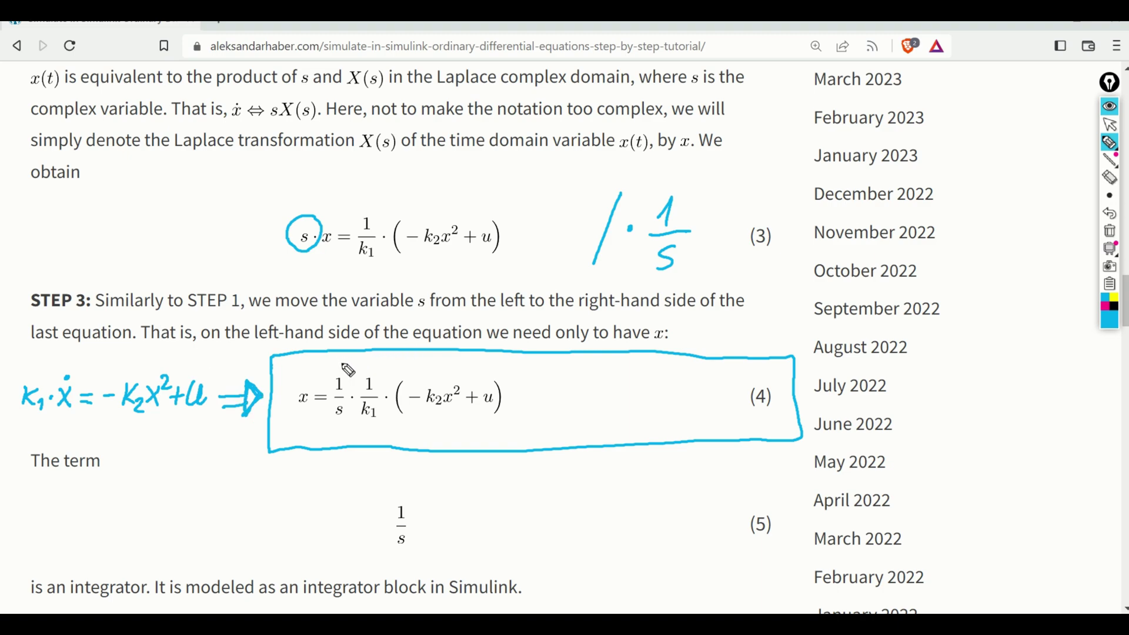
Step: Bracket 1/s in equation (4), circle 1/s in equation (5) and add ⇔ ∫ beside it
mouse_move(343, 358)
left_mouse_down()
mouse_move(332, 431)
mouse_move(346, 425)
mouse_move(352, 375)
left_mouse_up()
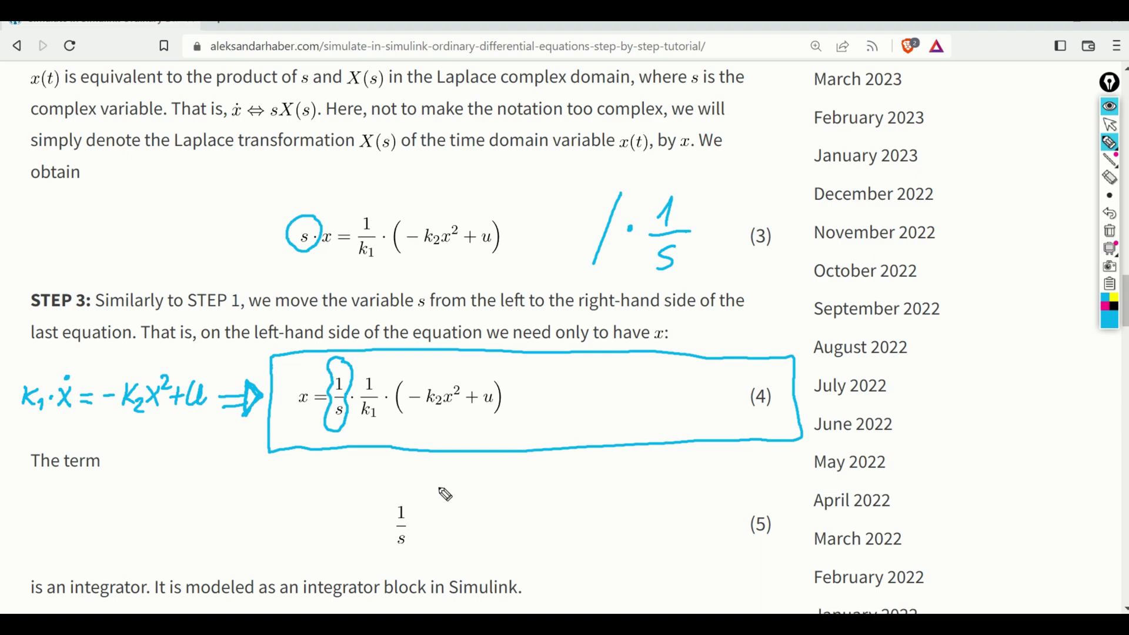
mouse_move(402, 487)
left_mouse_down()
mouse_move(378, 528)
mouse_move(418, 541)
mouse_move(417, 504)
mouse_move(456, 520)
left_mouse_up()
mouse_move(440, 528)
left_mouse_down()
mouse_move(466, 516)
mouse_move(437, 533)
left_mouse_up()
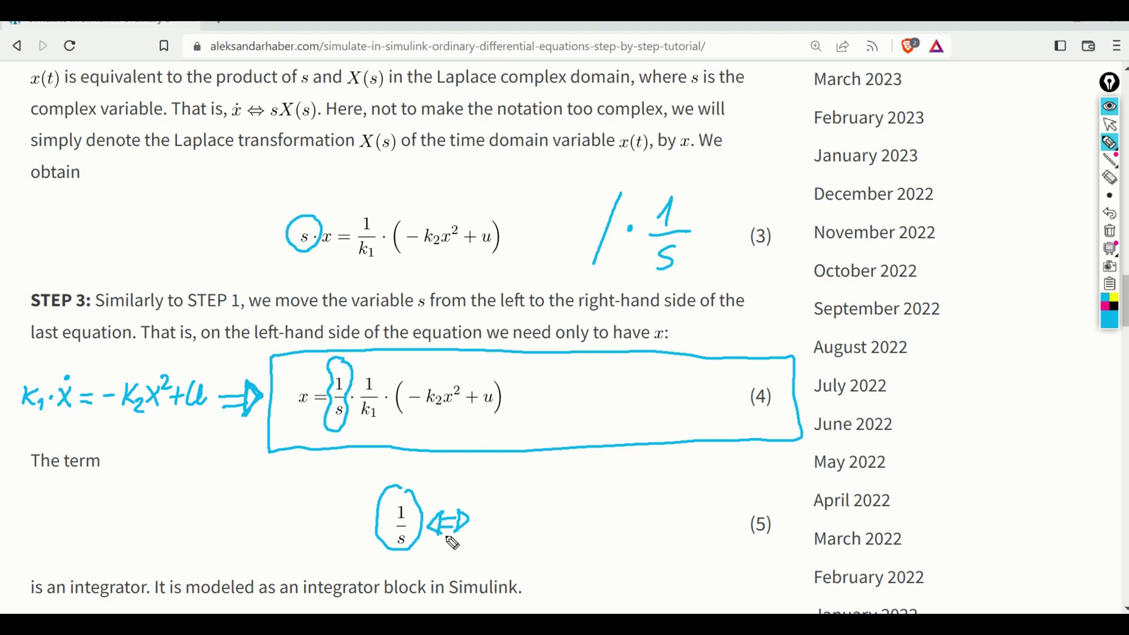
left_click_drag(524, 488, 489, 538)
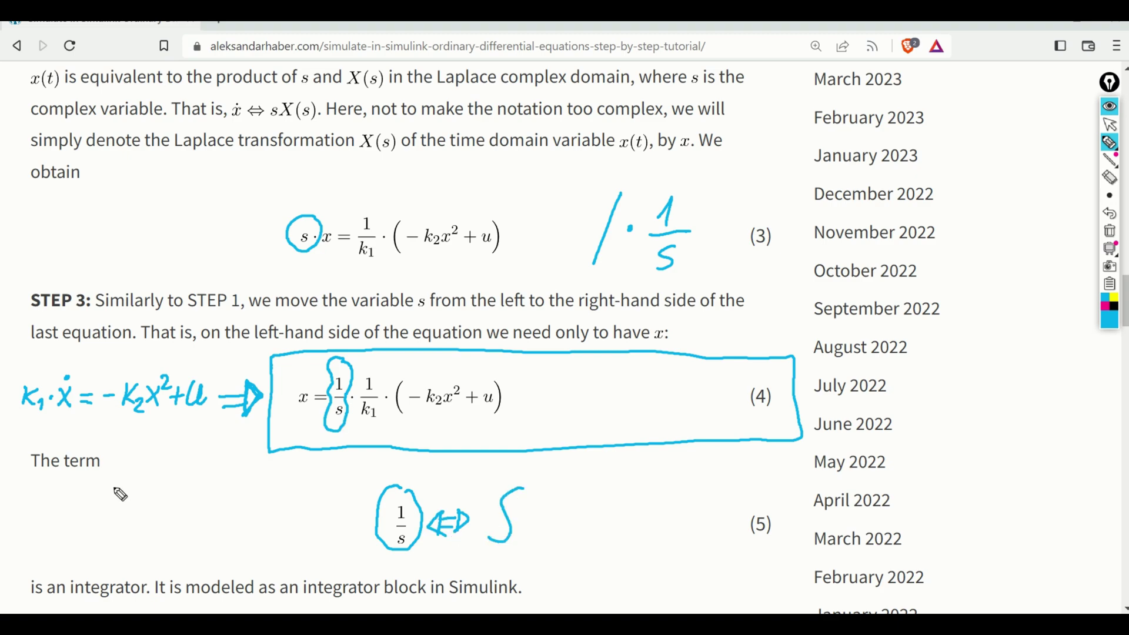
Step: Write x = ∫ 1/K1 (−K2x² + u) and draw an arrow linking it to the circled 1/s
mouse_move(43, 502)
left_mouse_down()
mouse_move(60, 528)
mouse_move(42, 528)
left_mouse_up()
left_click_drag(68, 517, 88, 525)
left_click_drag(135, 488, 108, 544)
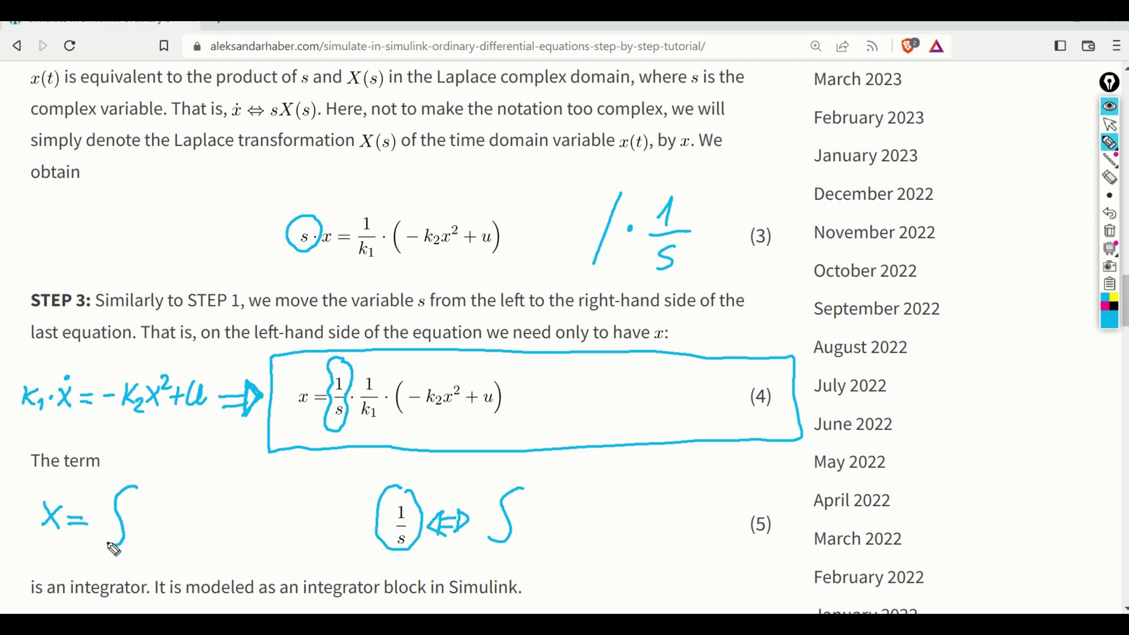
left_click_drag(150, 505, 158, 518)
mouse_move(142, 520)
left_mouse_down()
mouse_move(167, 522)
mouse_move(150, 529)
mouse_move(171, 549)
left_mouse_up()
mouse_move(194, 494)
left_mouse_down()
mouse_move(184, 522)
mouse_move(210, 518)
mouse_move(217, 529)
left_mouse_up()
mouse_move(231, 507)
left_mouse_down()
mouse_move(233, 528)
mouse_move(271, 527)
mouse_move(274, 508)
mouse_move(306, 519)
left_mouse_up()
mouse_move(296, 508)
left_mouse_down()
mouse_move(294, 530)
mouse_move(322, 521)
mouse_move(318, 539)
left_mouse_up()
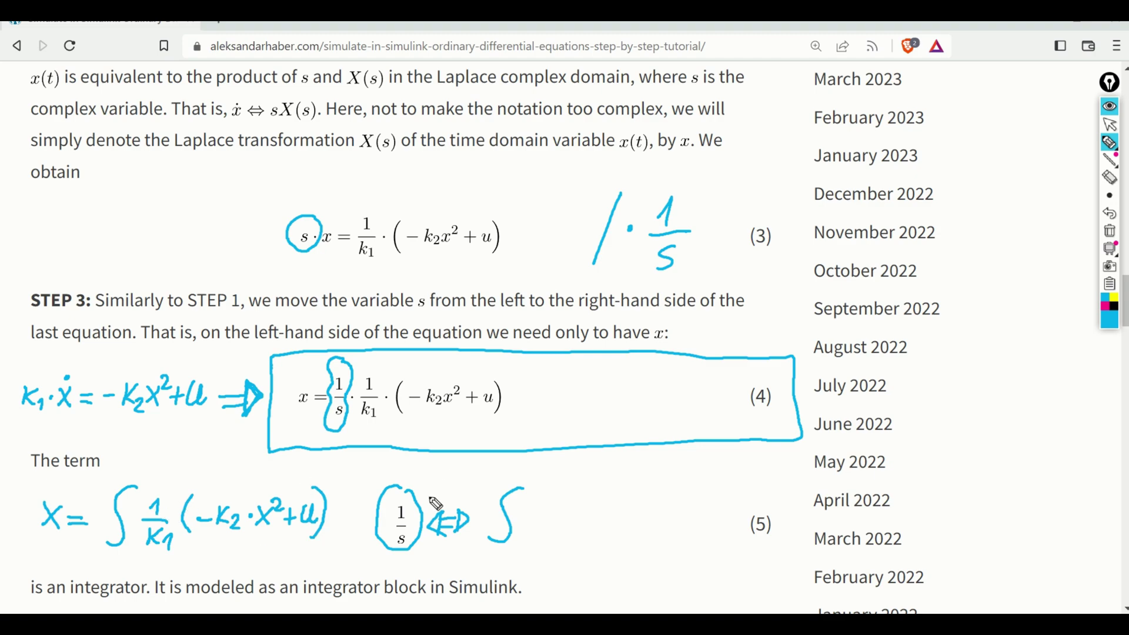
mouse_move(400, 487)
left_mouse_down()
mouse_move(211, 440)
mouse_move(147, 445)
mouse_move(147, 467)
left_mouse_up()
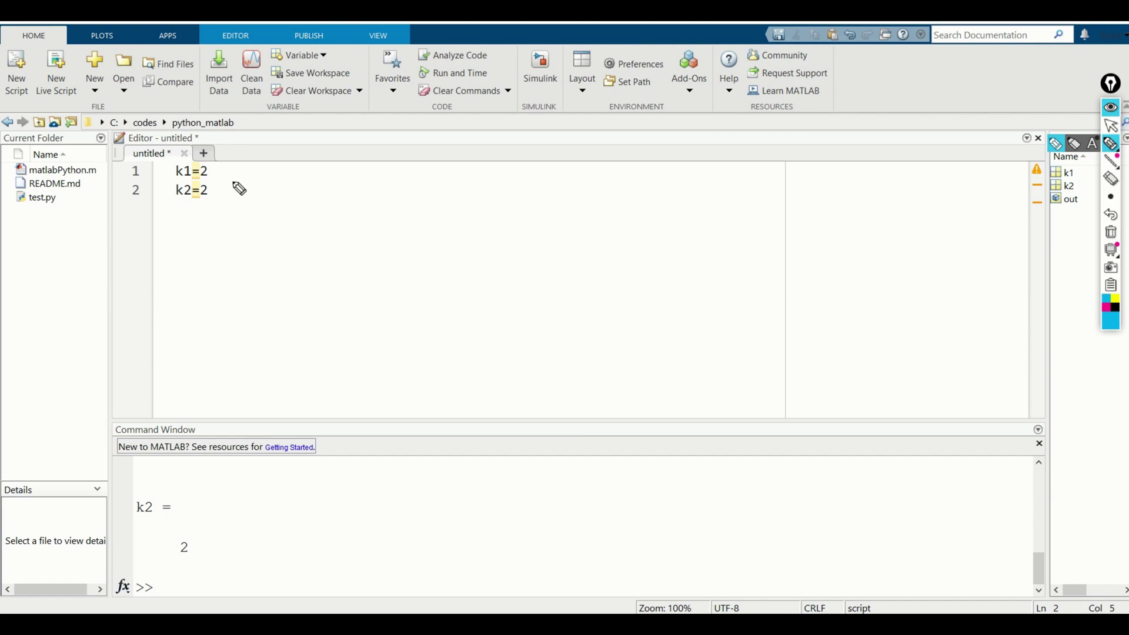
Step: Circle the k1=2 and k2=2 lines in the script, then erase the annotation
mouse_move(239, 188)
left_mouse_down()
mouse_move(209, 209)
mouse_move(172, 206)
mouse_move(158, 182)
mouse_move(185, 158)
mouse_move(235, 187)
left_mouse_up()
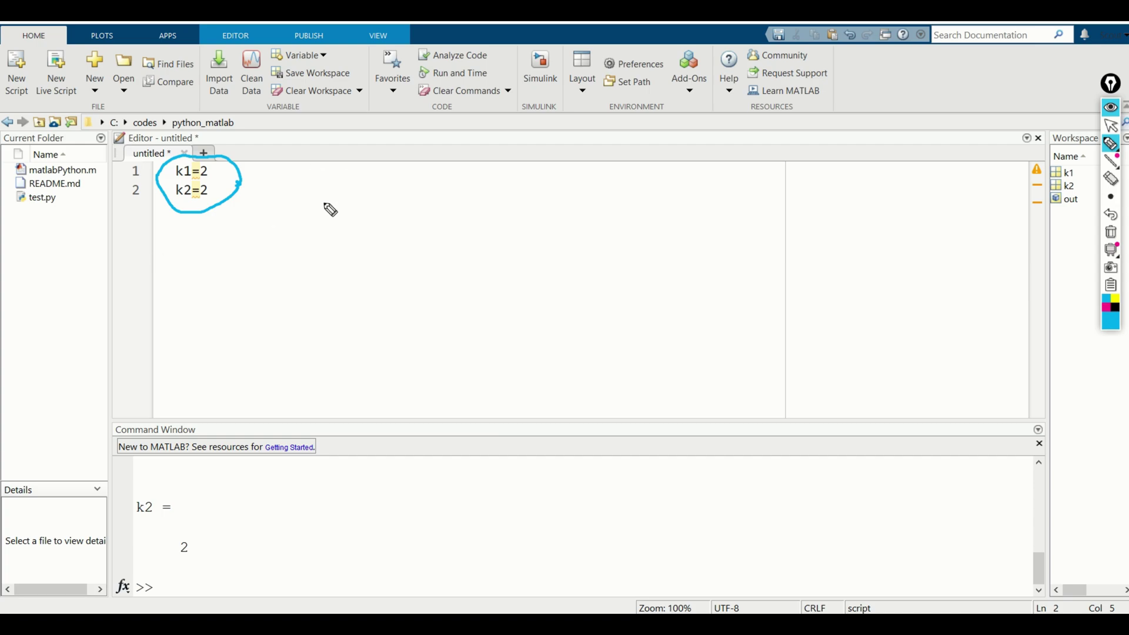
left_click(1114, 127)
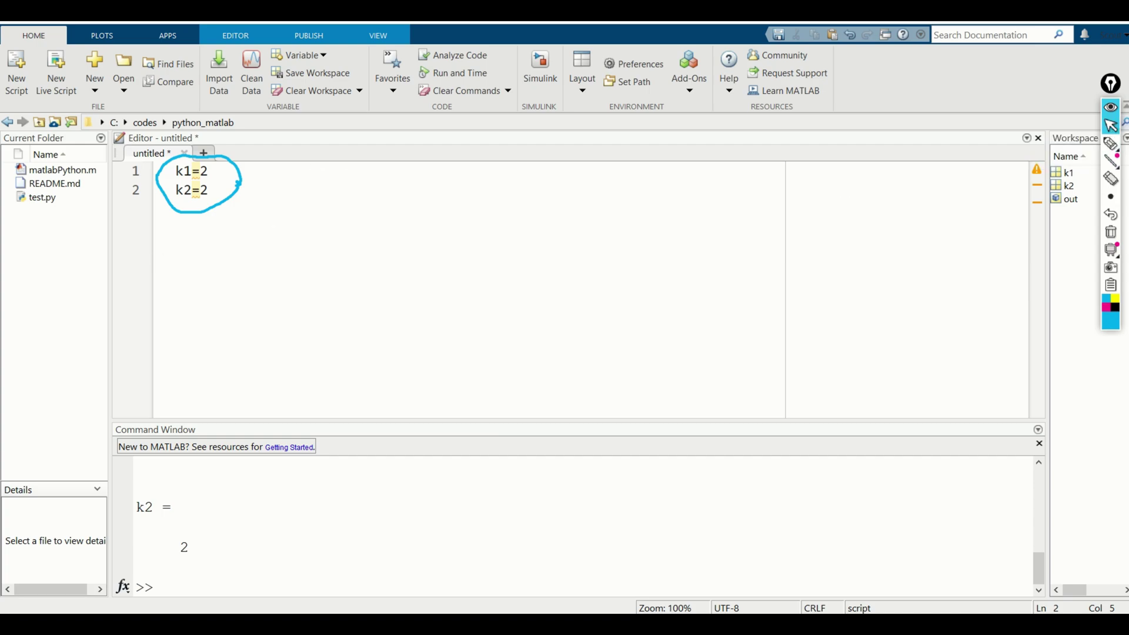
left_click(1113, 234)
Step: Evaluate k1=2 and k2=2 in the Command Window and bring up the untitled Simulink model
left_click_drag(215, 199, 164, 174)
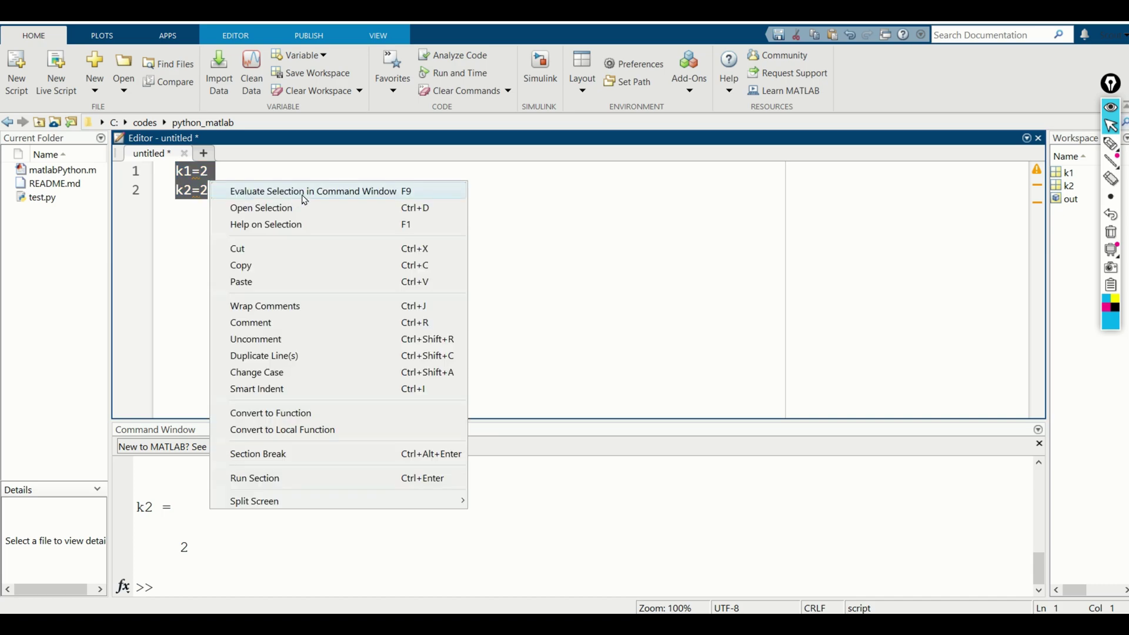
left_click(304, 193)
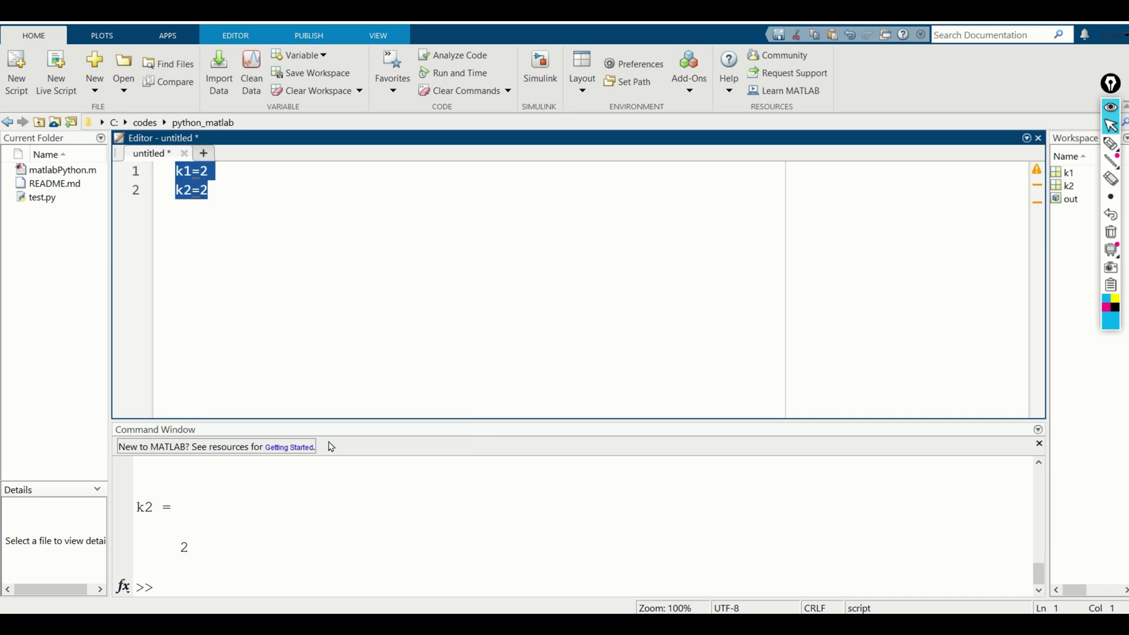
left_click(476, 588)
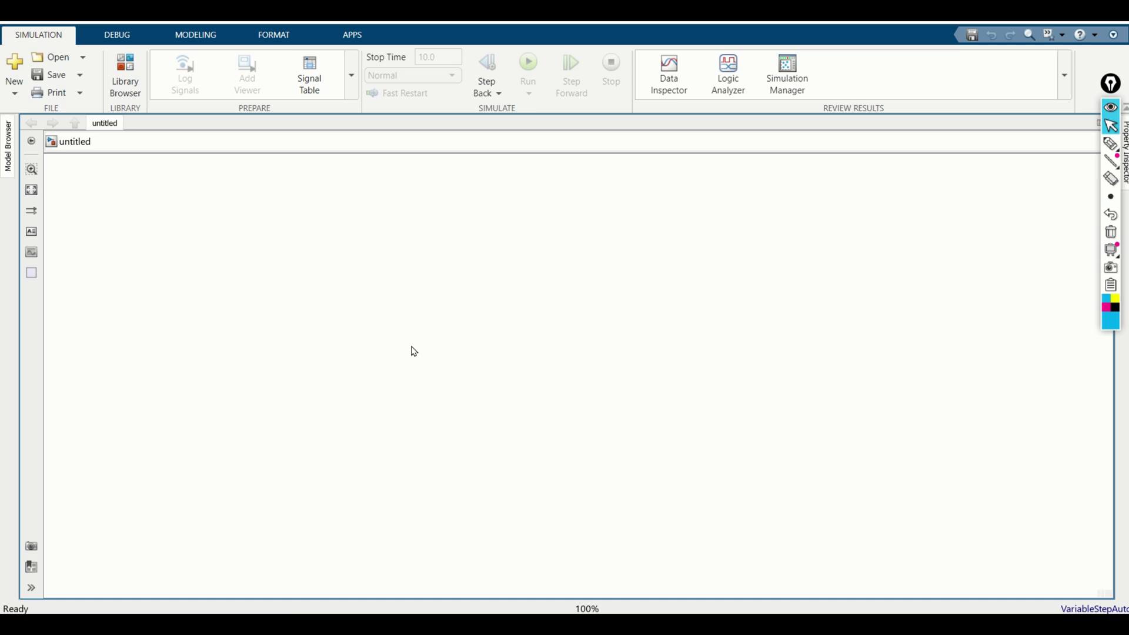
Step: Handwrite k1·ẋ = −k2x² + u across the top of the blank canvas
left_click(1111, 143)
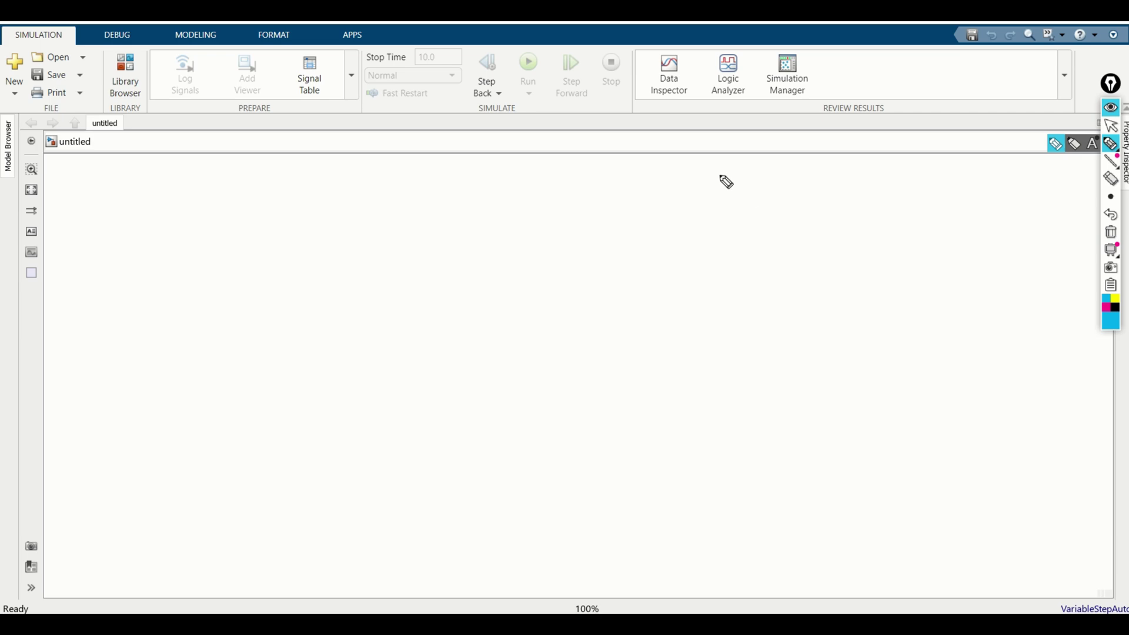
mouse_move(744, 175)
left_mouse_down()
mouse_move(753, 186)
mouse_move(799, 177)
mouse_move(791, 184)
left_mouse_up()
left_click(779, 175)
mouse_move(793, 162)
left_mouse_down()
mouse_move(816, 185)
mouse_move(844, 177)
mouse_move(815, 152)
left_mouse_up()
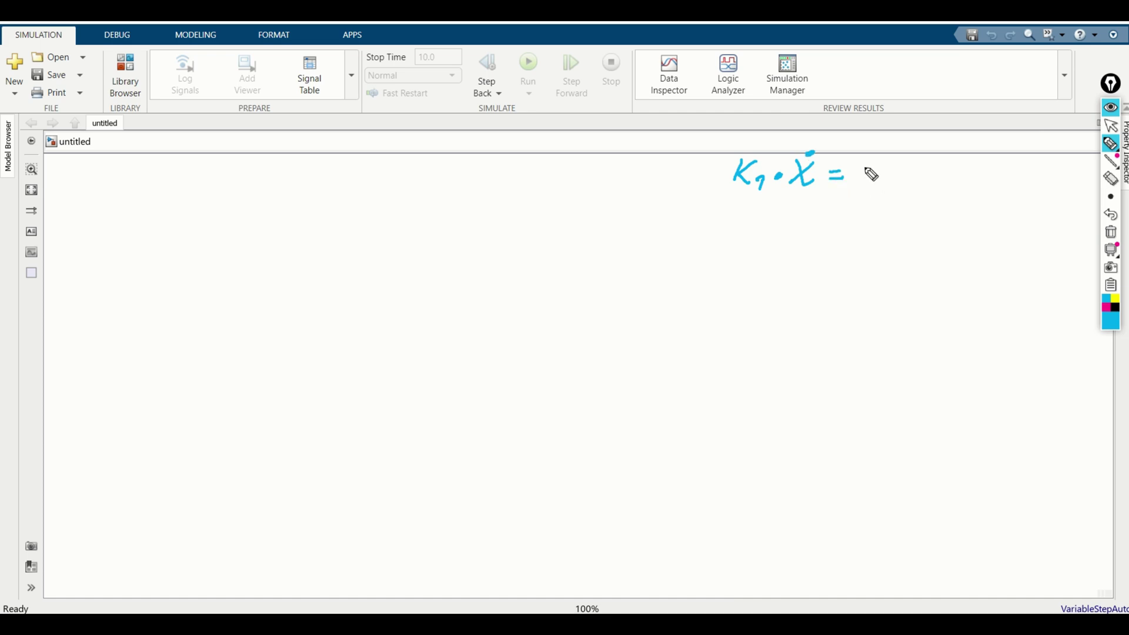
mouse_move(875, 171)
left_mouse_down()
mouse_move(899, 169)
mouse_move(909, 191)
mouse_move(953, 184)
left_mouse_up()
mouse_move(955, 162)
left_mouse_down()
mouse_move(934, 185)
mouse_move(982, 168)
mouse_move(992, 182)
left_mouse_up()
mouse_move(982, 172)
left_mouse_down()
mouse_move(1005, 177)
mouse_move(1048, 163)
mouse_move(1053, 178)
mouse_move(1032, 165)
mouse_move(1023, 179)
mouse_move(1054, 159)
left_mouse_up()
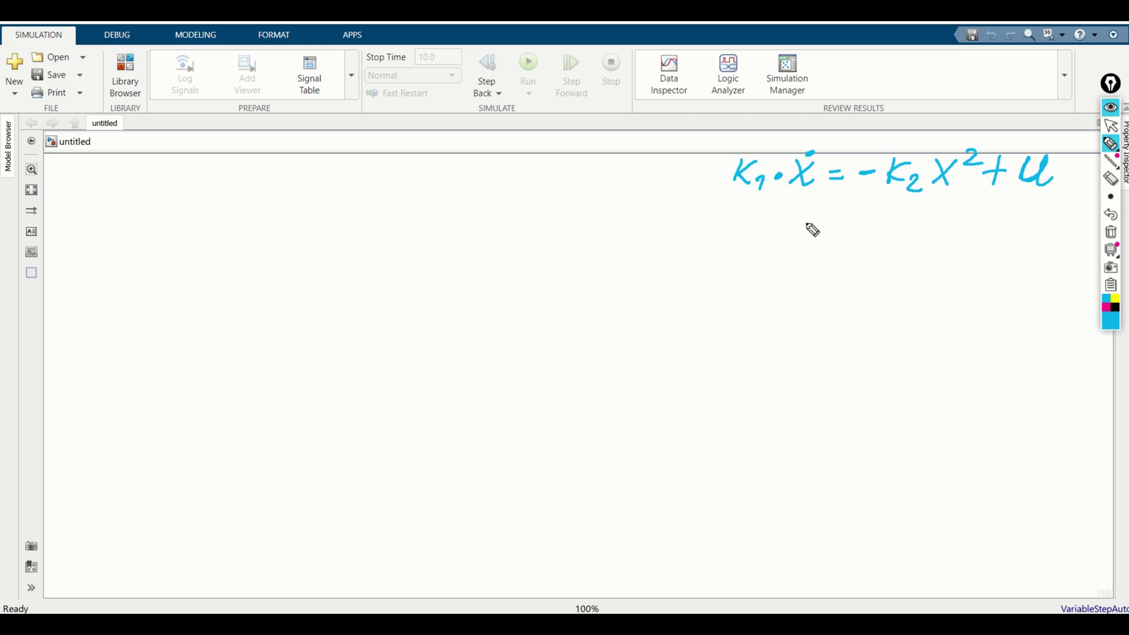
Step: Write the rearranged form x = 1/s · 1/k1 (−k2x² + u) below it
mouse_move(810, 223)
left_mouse_down()
mouse_move(839, 241)
mouse_move(871, 230)
left_mouse_up()
mouse_move(859, 238)
left_mouse_down()
mouse_move(884, 237)
mouse_move(859, 264)
left_mouse_up()
left_click(900, 237)
left_click_drag(919, 216, 922, 231)
mouse_move(912, 237)
left_mouse_down()
mouse_move(939, 237)
mouse_move(914, 264)
mouse_move(935, 266)
left_mouse_up()
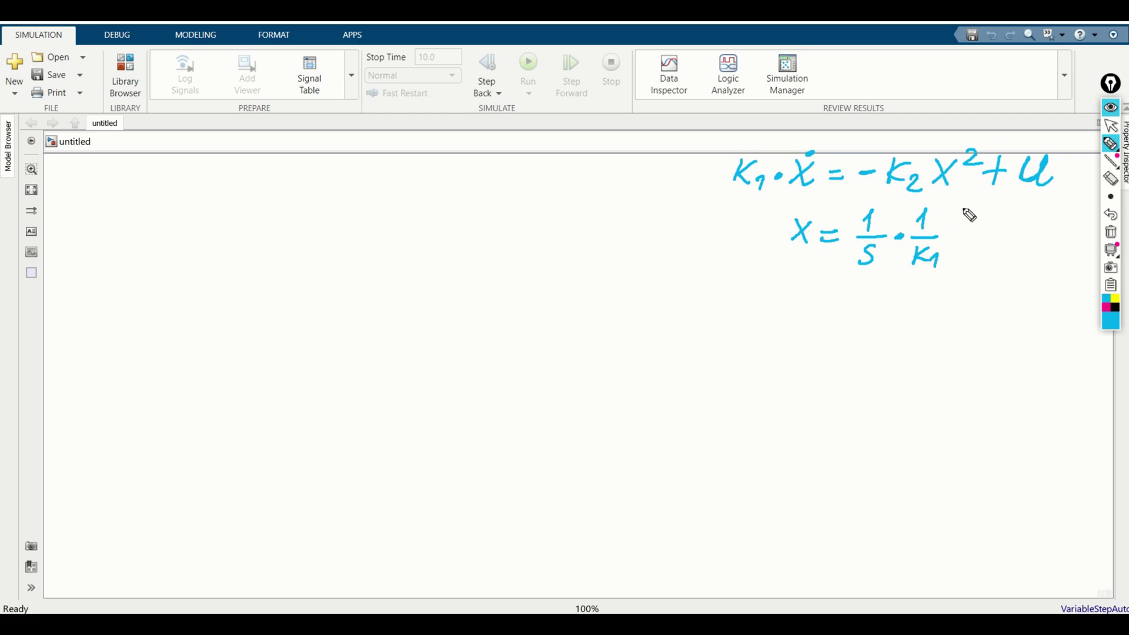
mouse_move(966, 205)
left_mouse_down()
mouse_move(959, 251)
mouse_move(985, 224)
mouse_move(983, 251)
left_mouse_up()
mouse_move(998, 224)
left_mouse_down()
mouse_move(1000, 252)
mouse_move(1041, 219)
mouse_move(1053, 230)
mouse_move(1043, 242)
left_mouse_up()
mouse_move(1058, 221)
left_mouse_down()
mouse_move(1058, 241)
mouse_move(1075, 243)
left_mouse_up()
mouse_move(1081, 199)
left_mouse_down()
mouse_move(1085, 230)
mouse_move(1065, 258)
left_mouse_up()
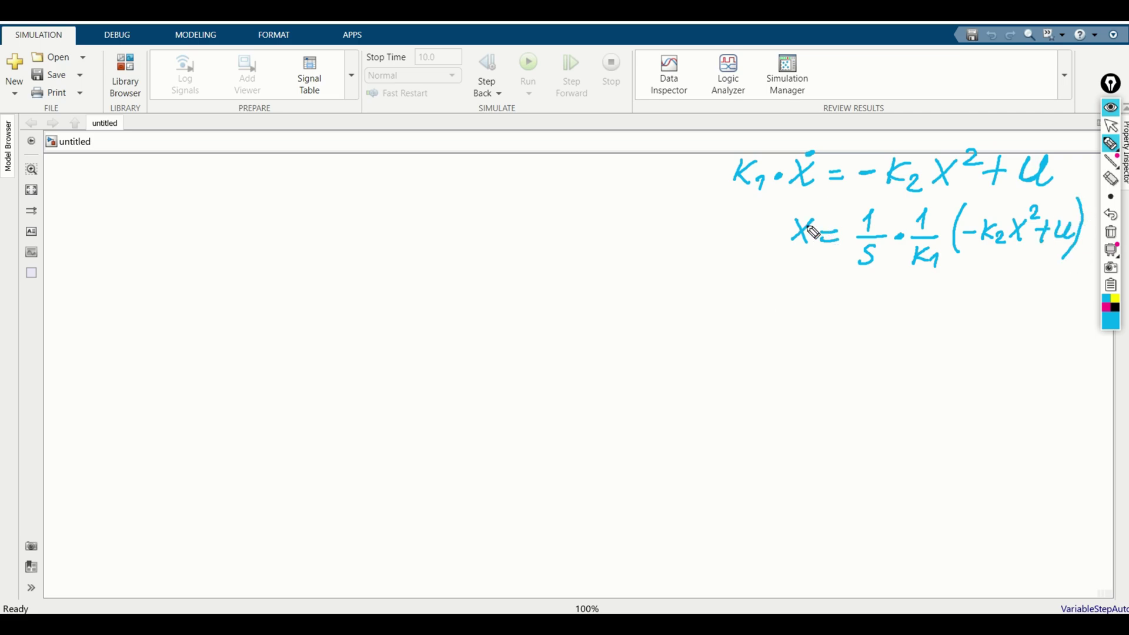
mouse_move(788, 247)
left_mouse_down()
mouse_move(812, 221)
mouse_move(802, 228)
mouse_move(810, 247)
mouse_move(799, 224)
mouse_move(810, 227)
mouse_move(792, 246)
mouse_move(816, 259)
left_mouse_up()
Step: Brace the term −k2x² + u, note u = 1 beneath it, and leave annotation mode
mouse_move(970, 256)
left_mouse_down()
mouse_move(990, 268)
mouse_move(1076, 264)
mouse_move(1086, 249)
left_mouse_up()
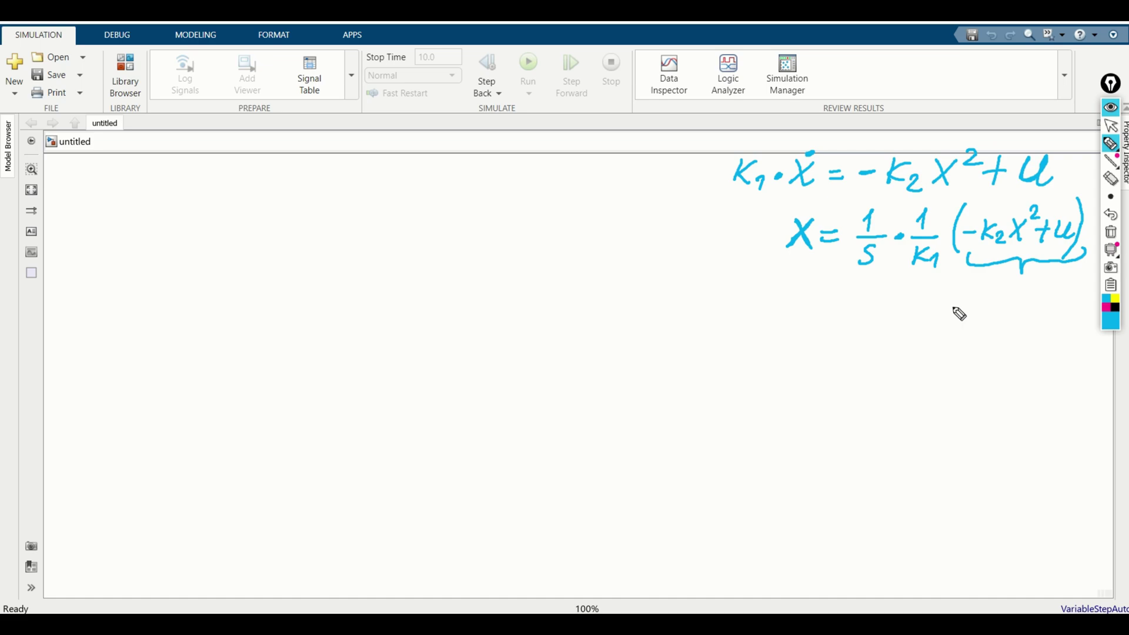
mouse_move(971, 297)
left_mouse_down()
mouse_move(994, 316)
mouse_move(1016, 297)
left_mouse_up()
left_click_drag(1000, 311, 1035, 313)
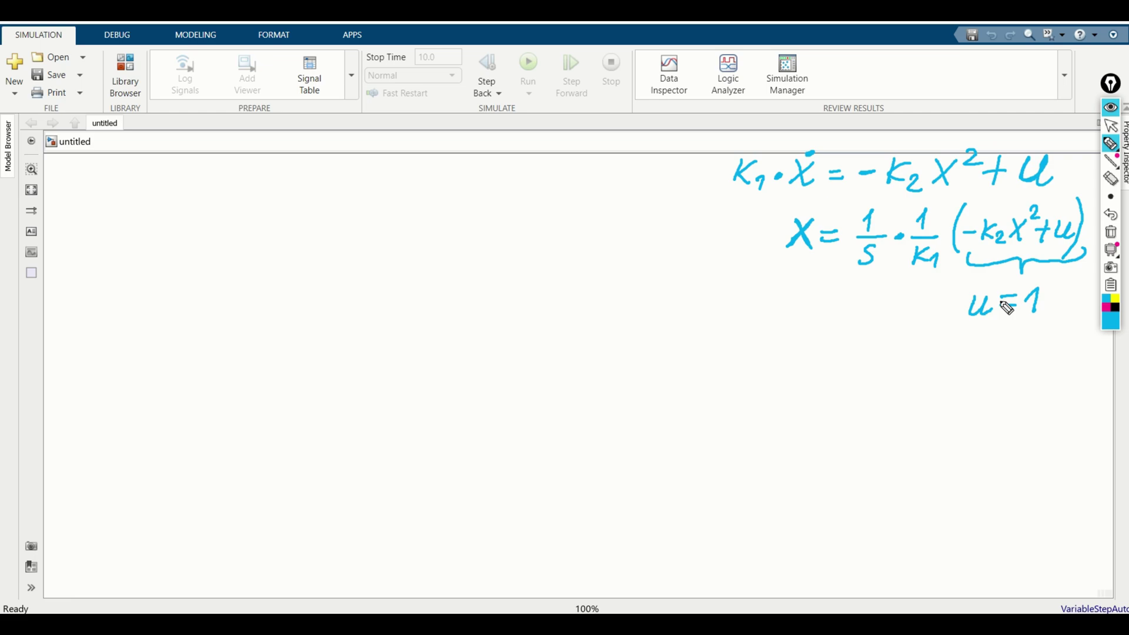
left_click(1111, 125)
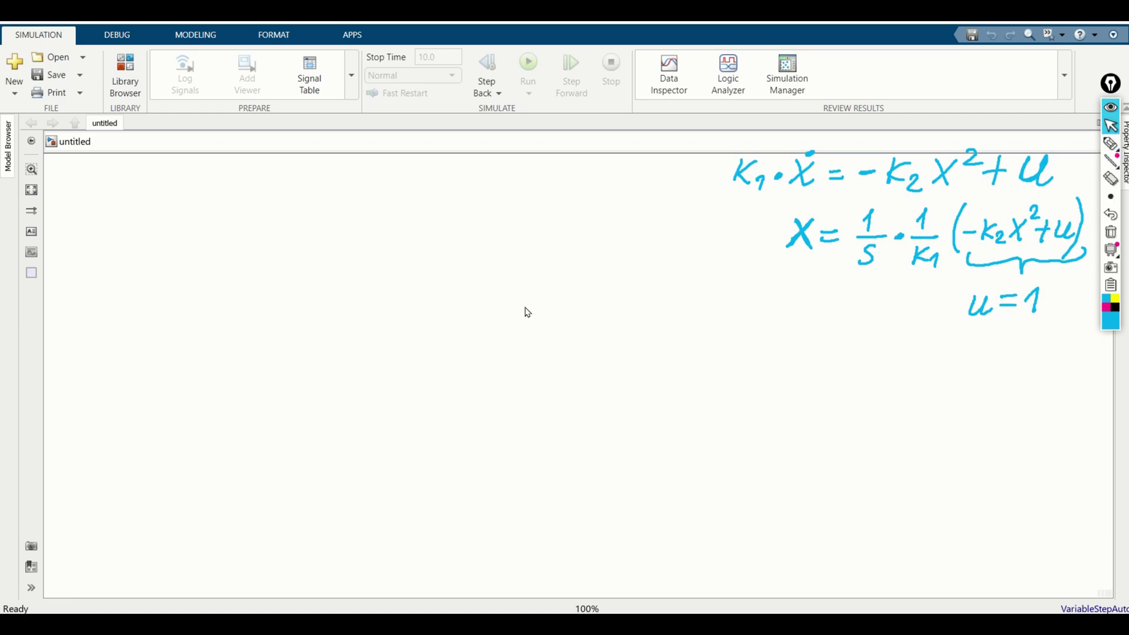
Step: Insert a Constant block with value 1 via Quick Insert and zoom in around it
double_click(292, 290)
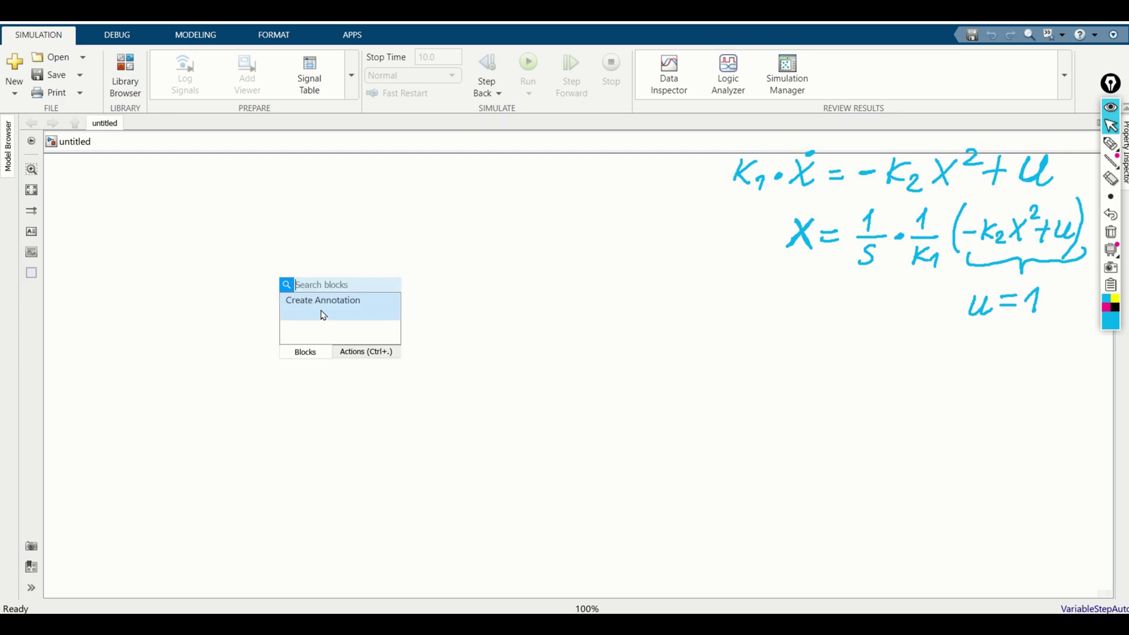
type("constan")
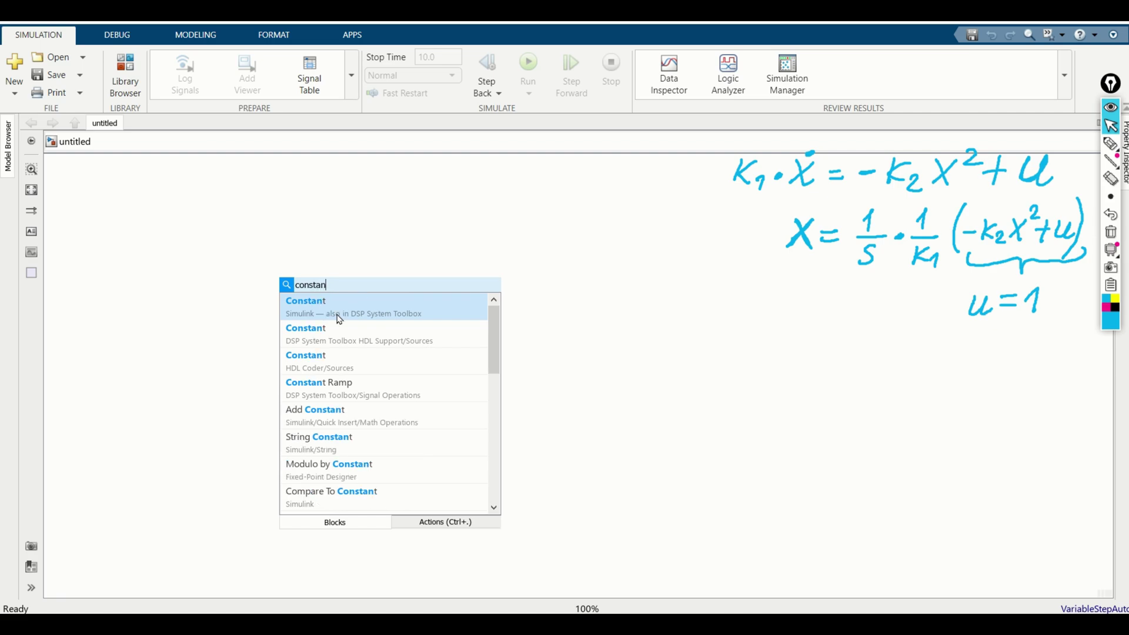
left_click(339, 319)
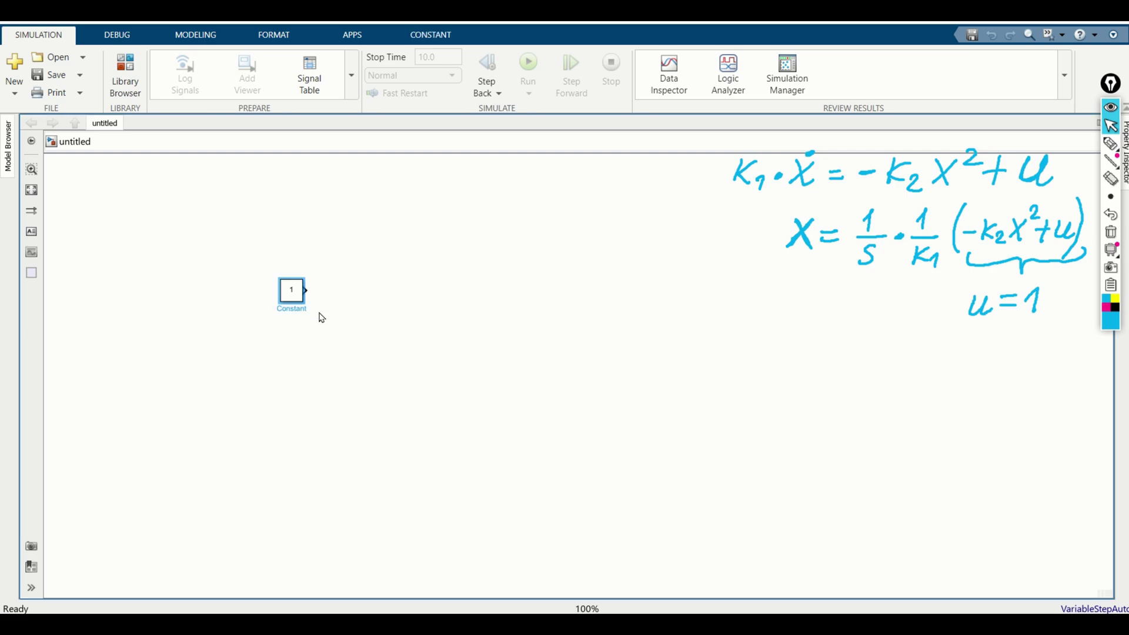
left_click(134, 88)
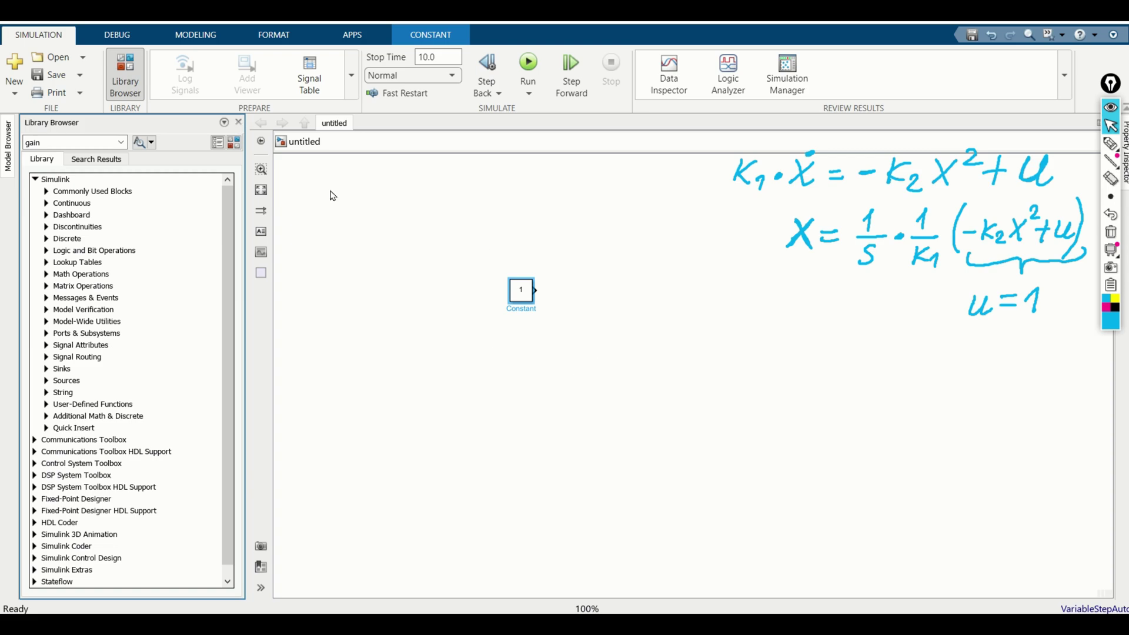
left_click(239, 123)
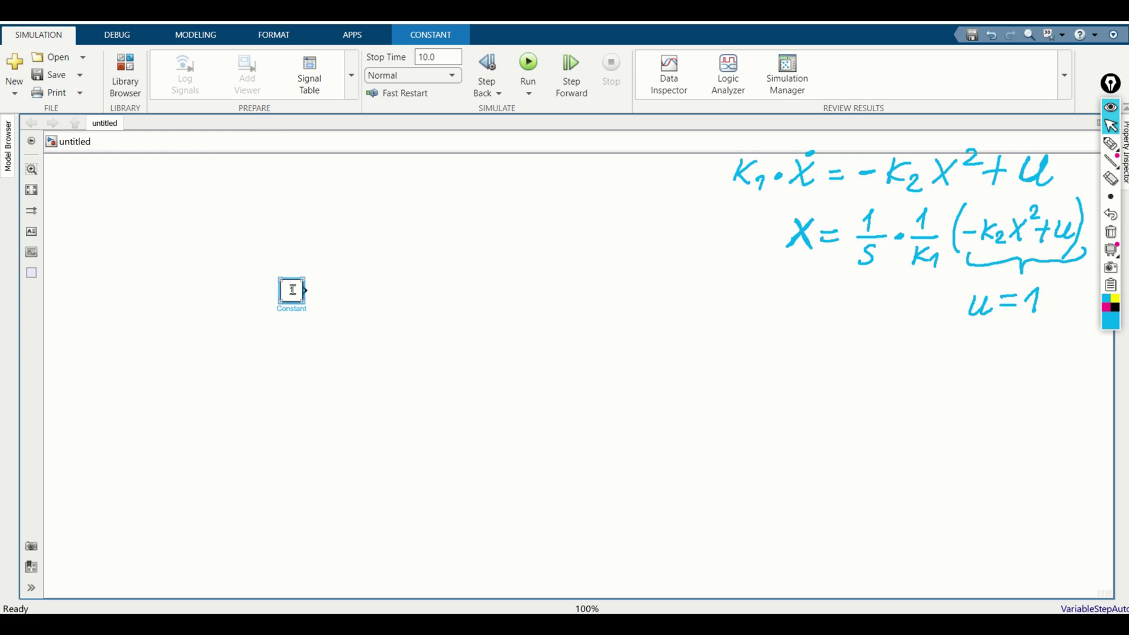
scroll(292, 290, "up", 8)
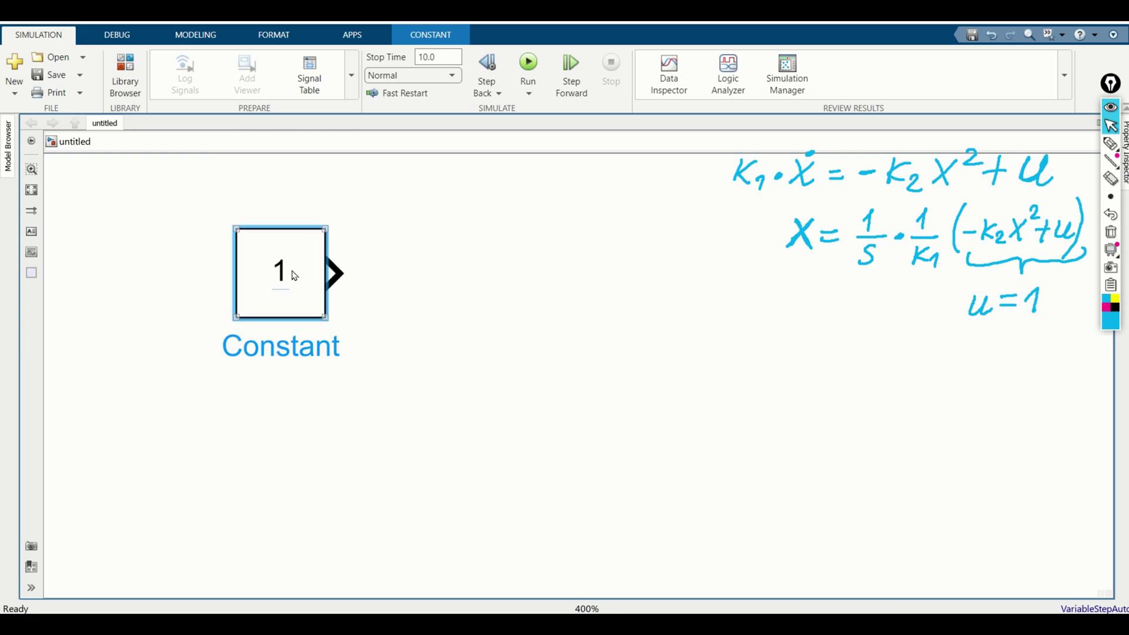
scroll(294, 275, "down", 6)
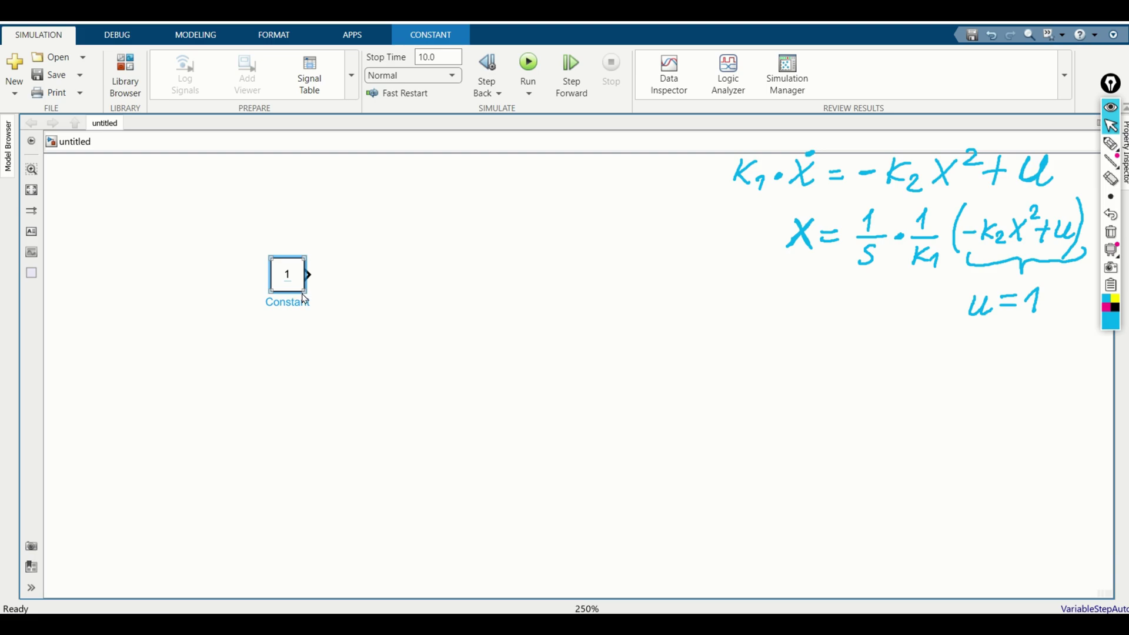
key("ctrl+plus")
key("ctrl+plus")
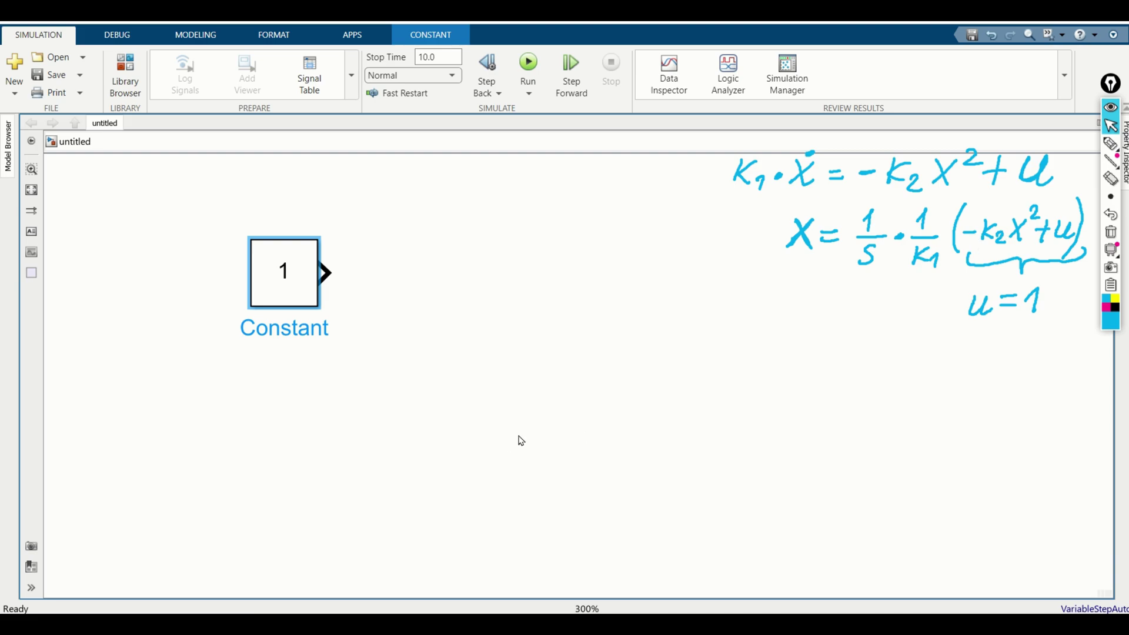
Step: Add a Gain block and set its gain to k2
double_click(518, 397)
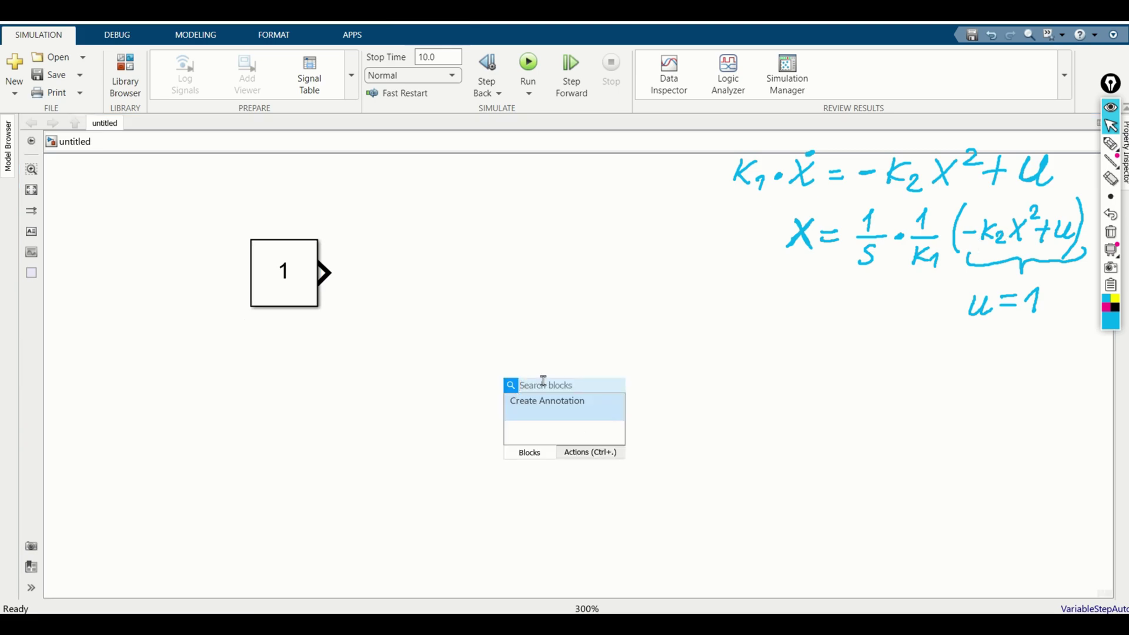
type("gain")
left_click(576, 401)
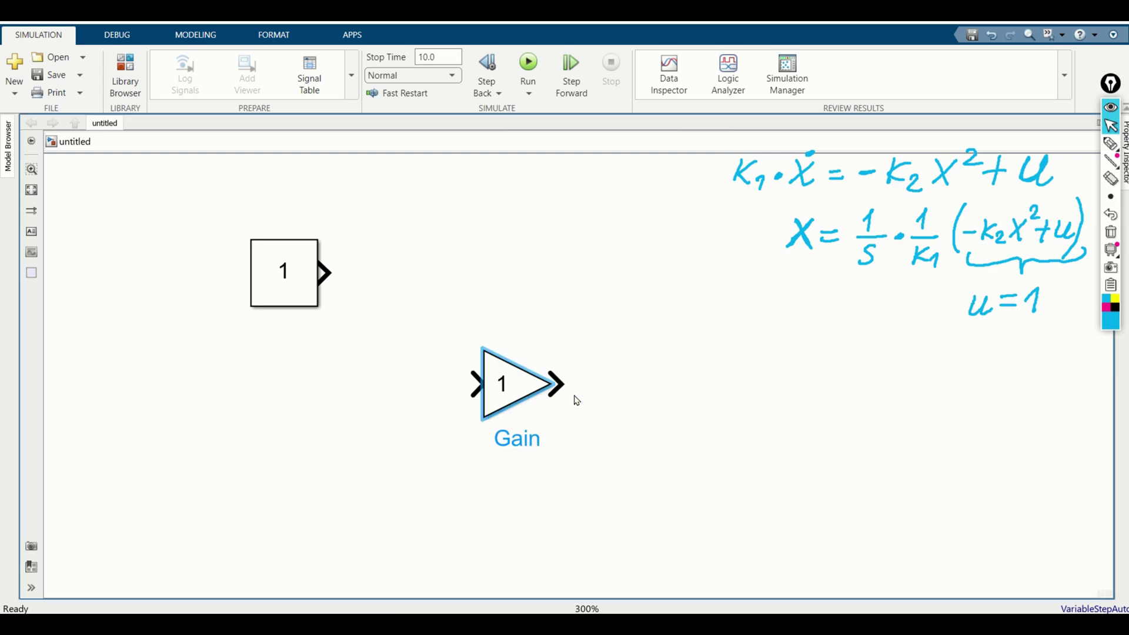
left_click_drag(532, 390, 528, 423)
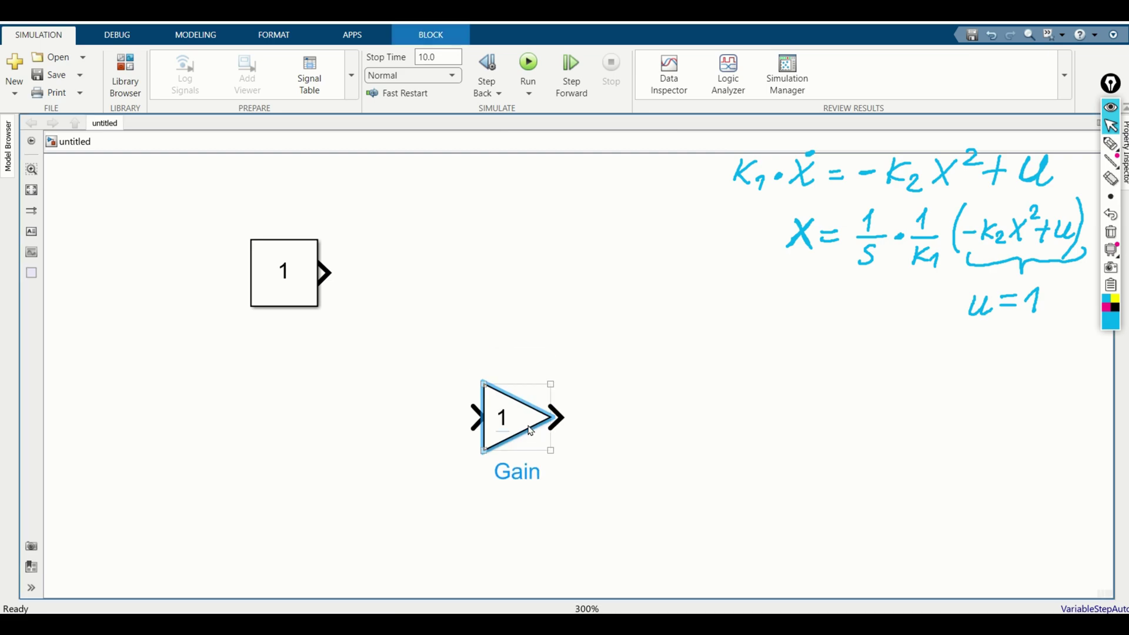
double_click(530, 428)
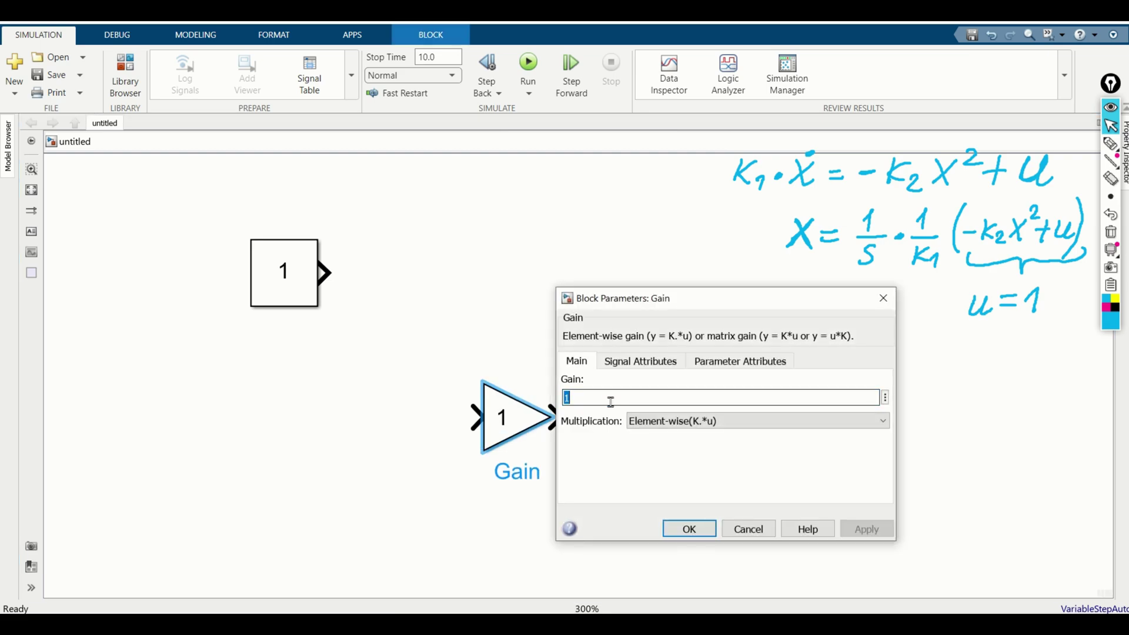
type("k2")
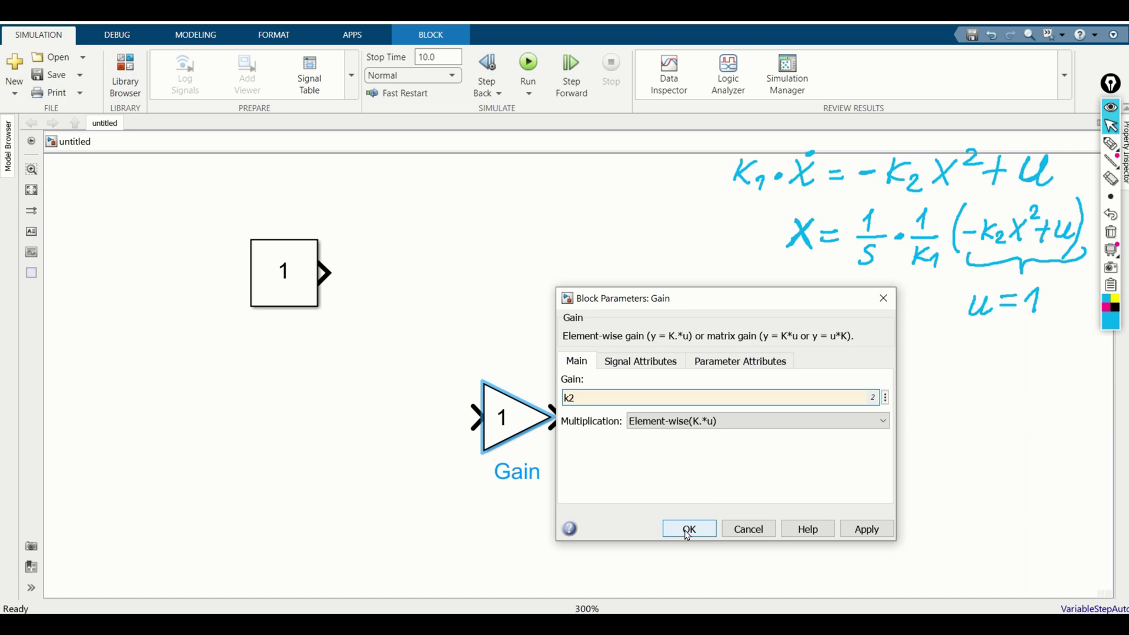
left_click(688, 529)
Step: Verify the gain value k2, then move the Gain block under the Constant 1 block
left_click(542, 428)
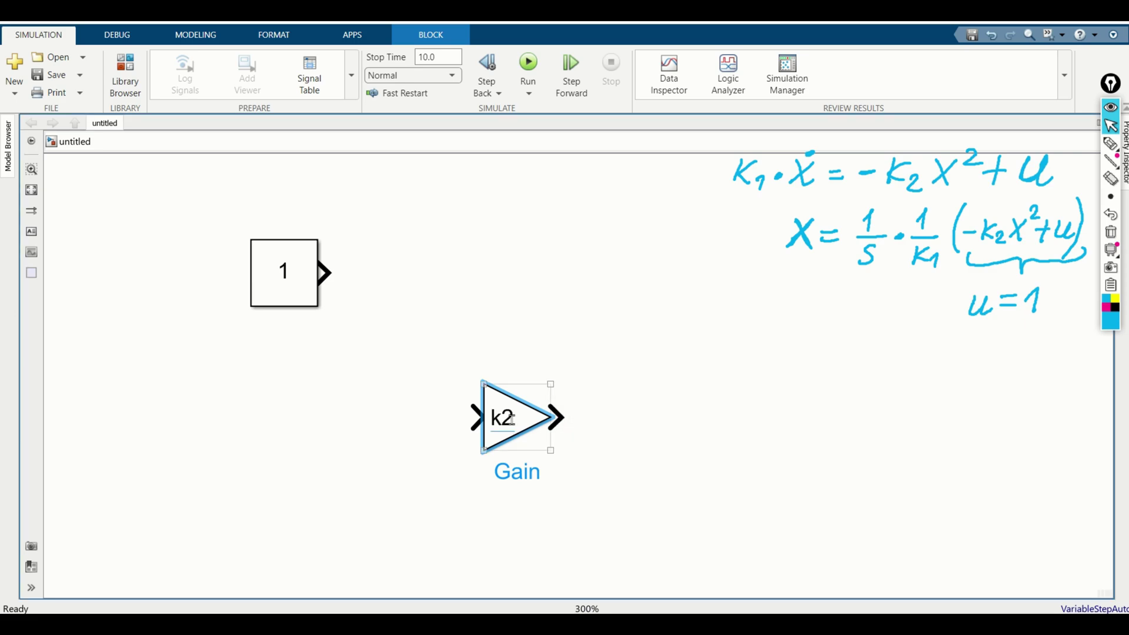
double_click(543, 424)
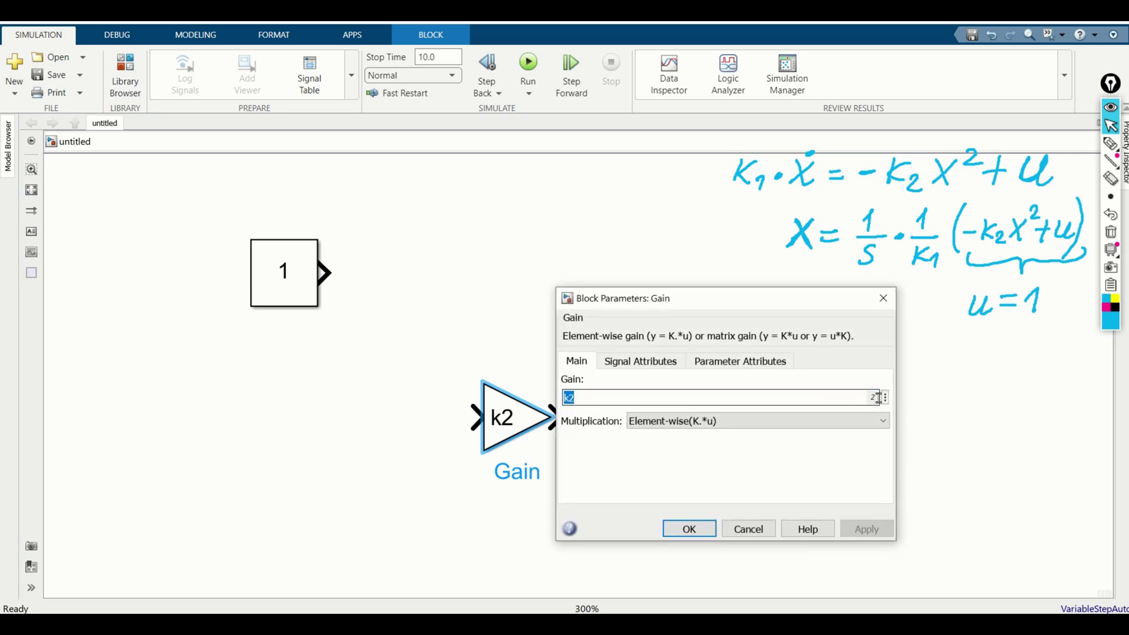
left_click(875, 401)
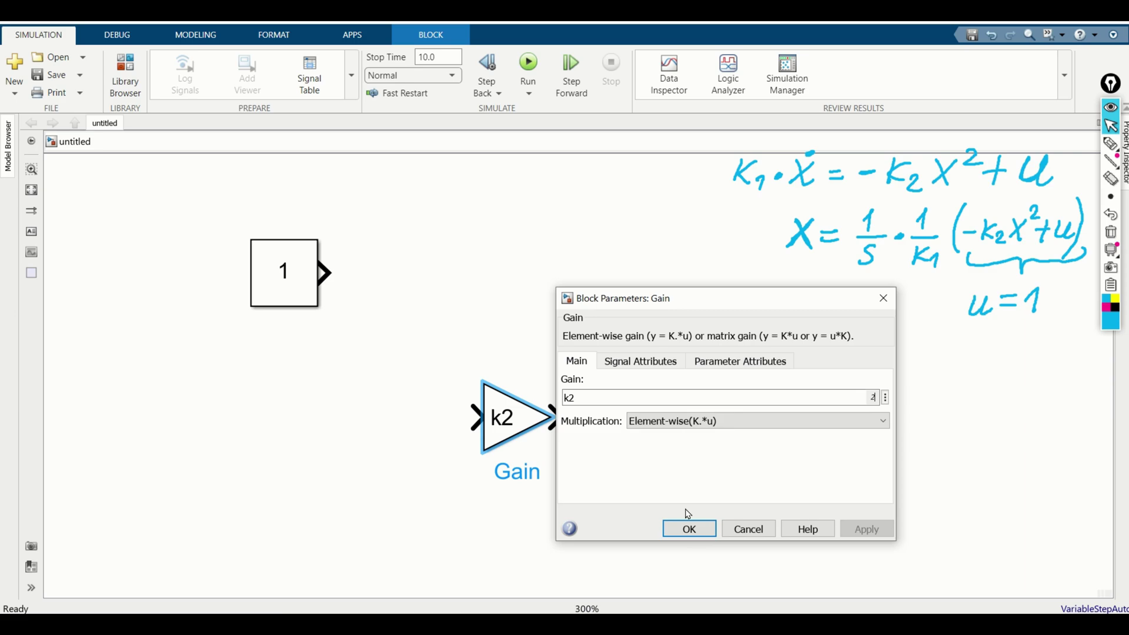
left_click(688, 528)
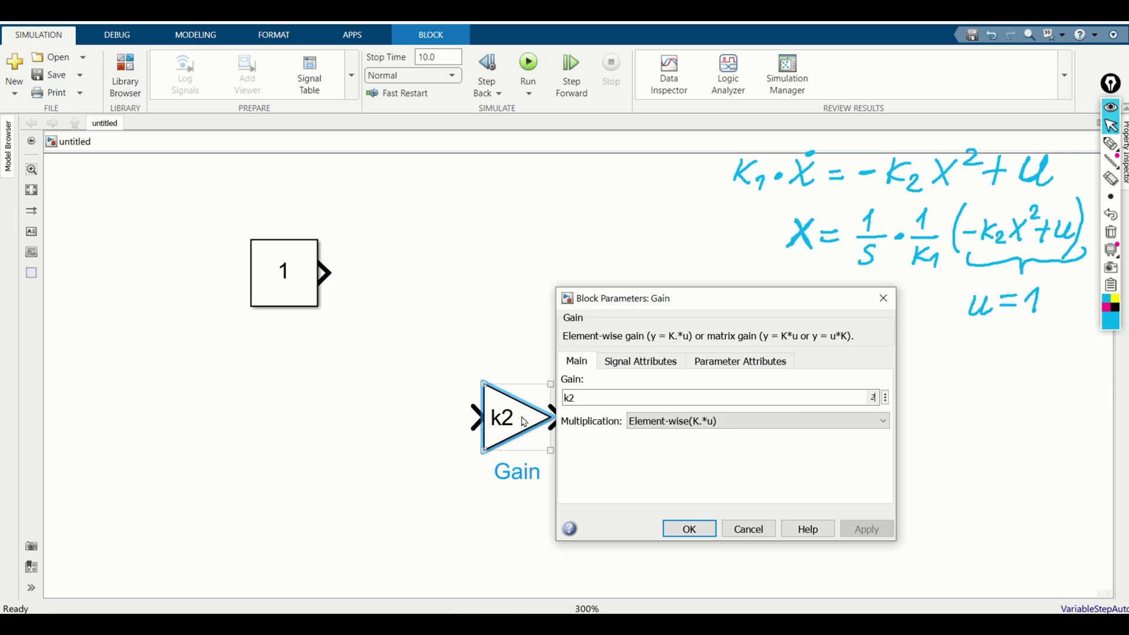
left_click(486, 310)
left_click_drag(523, 412, 302, 407)
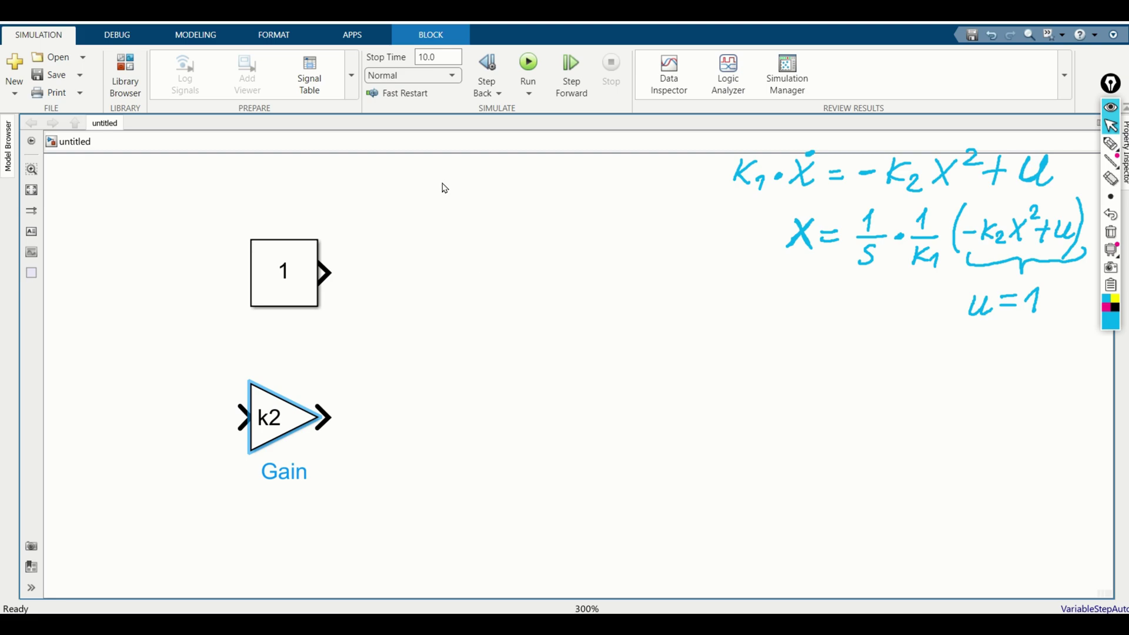
Step: Place a Square block left of the k2 gain, wire it in, and draw its input line
key("ctrl+z")
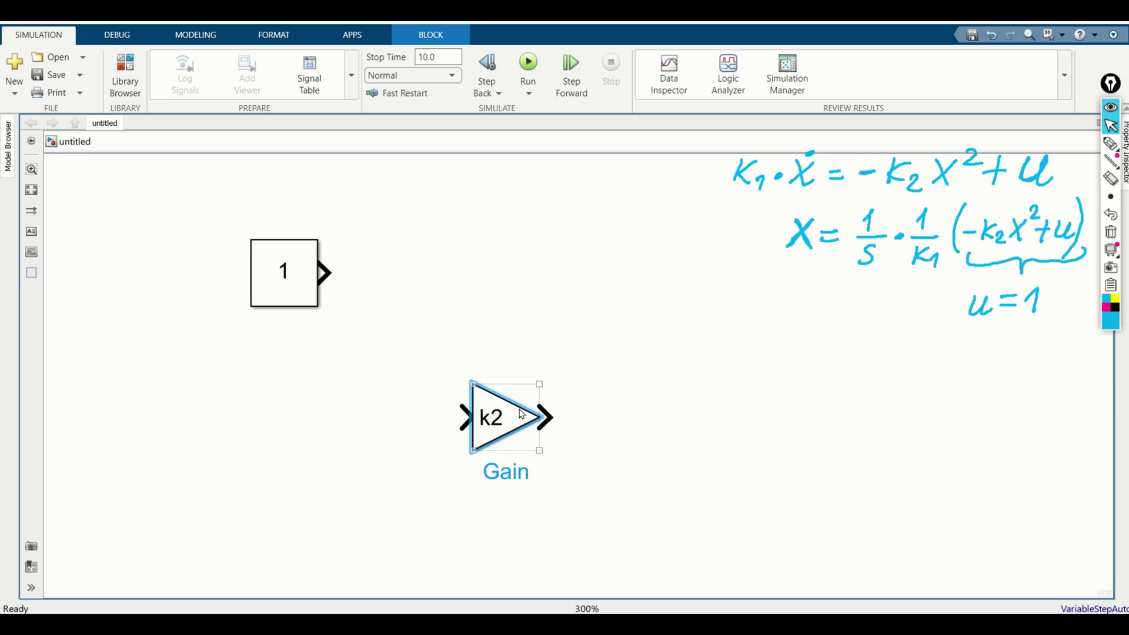
left_click_drag(528, 409, 443, 413)
double_click(259, 423)
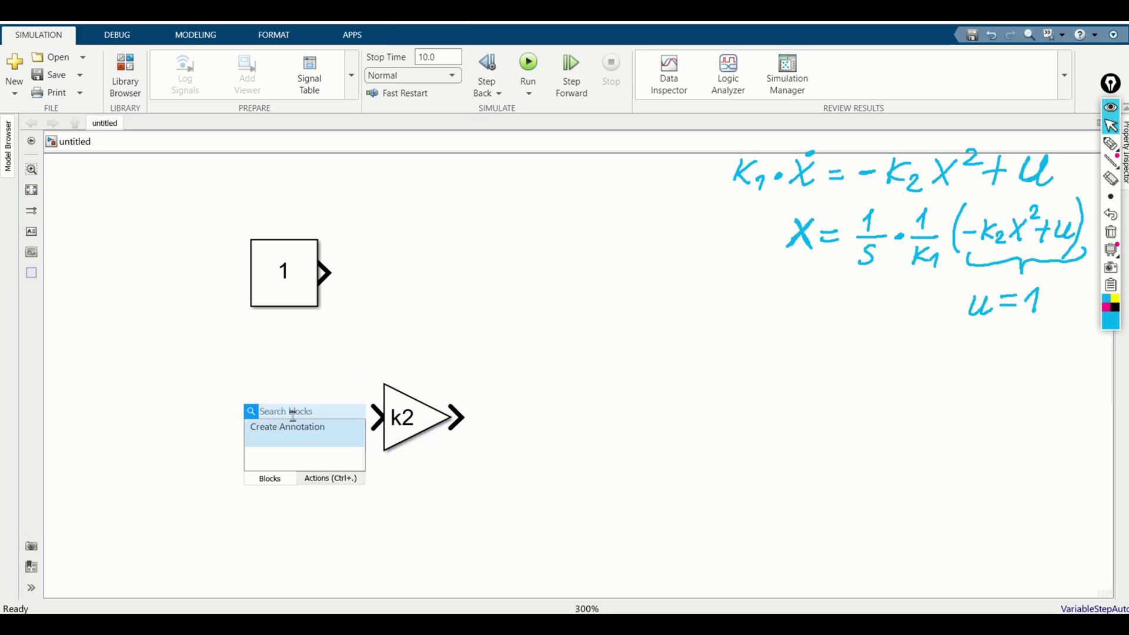
type("square")
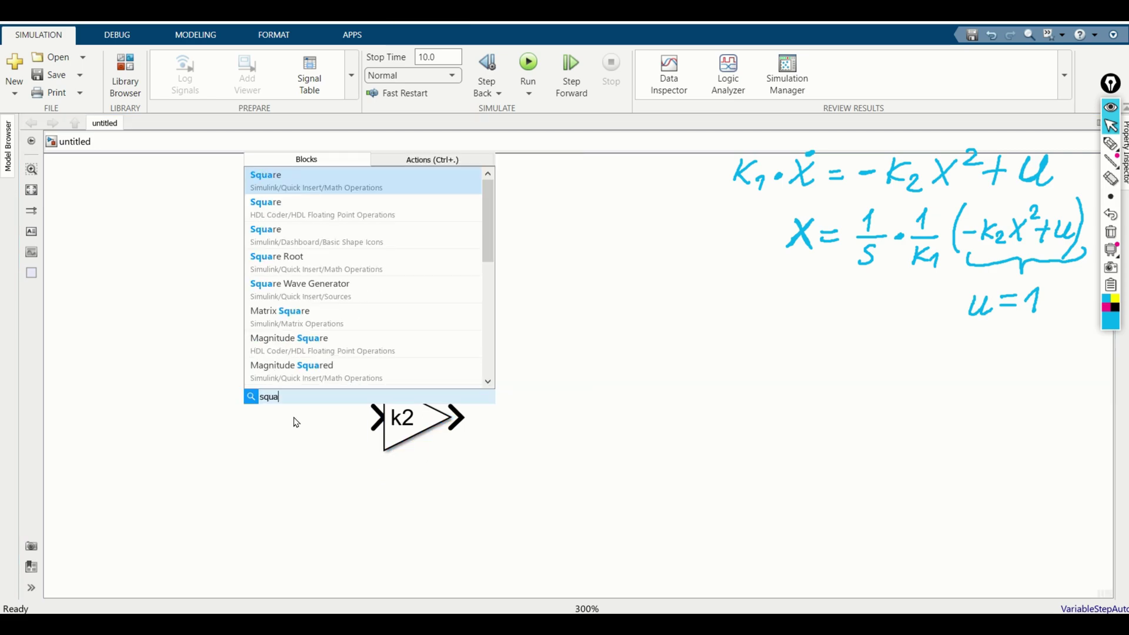
left_click(313, 191)
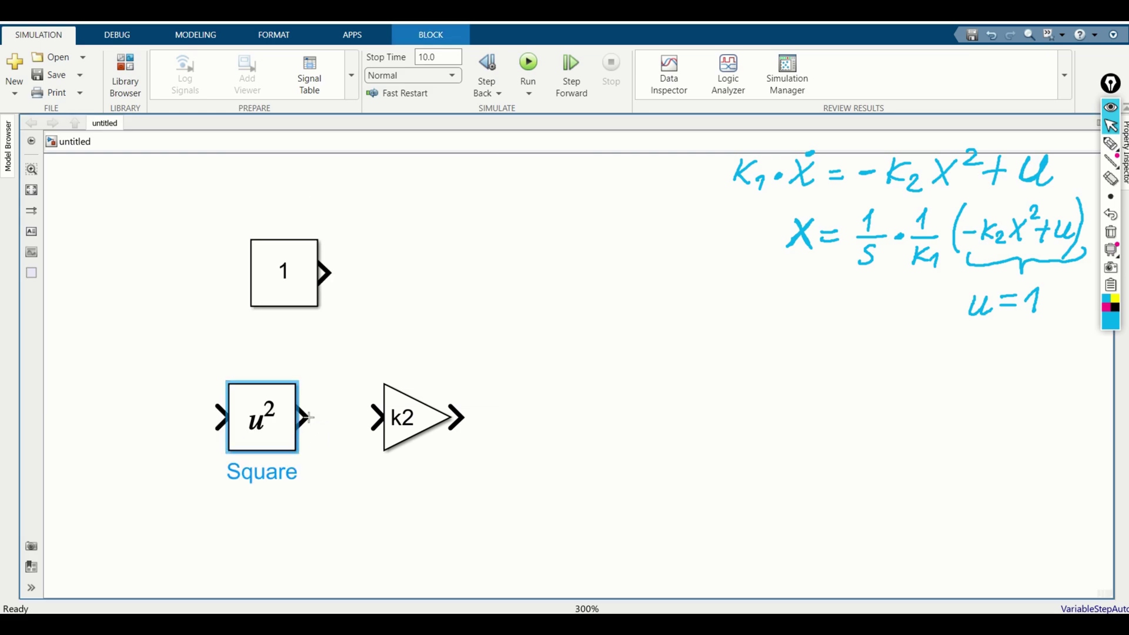
left_click_drag(310, 417, 376, 417)
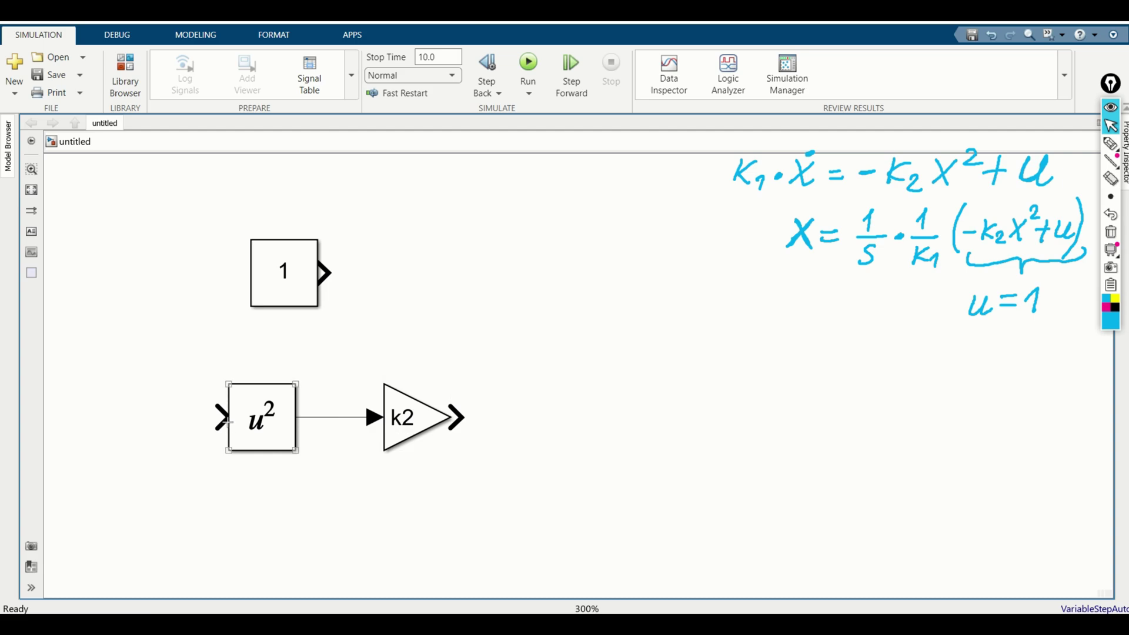
left_click_drag(226, 418, 100, 422)
left_click_drag(216, 364, 361, 365)
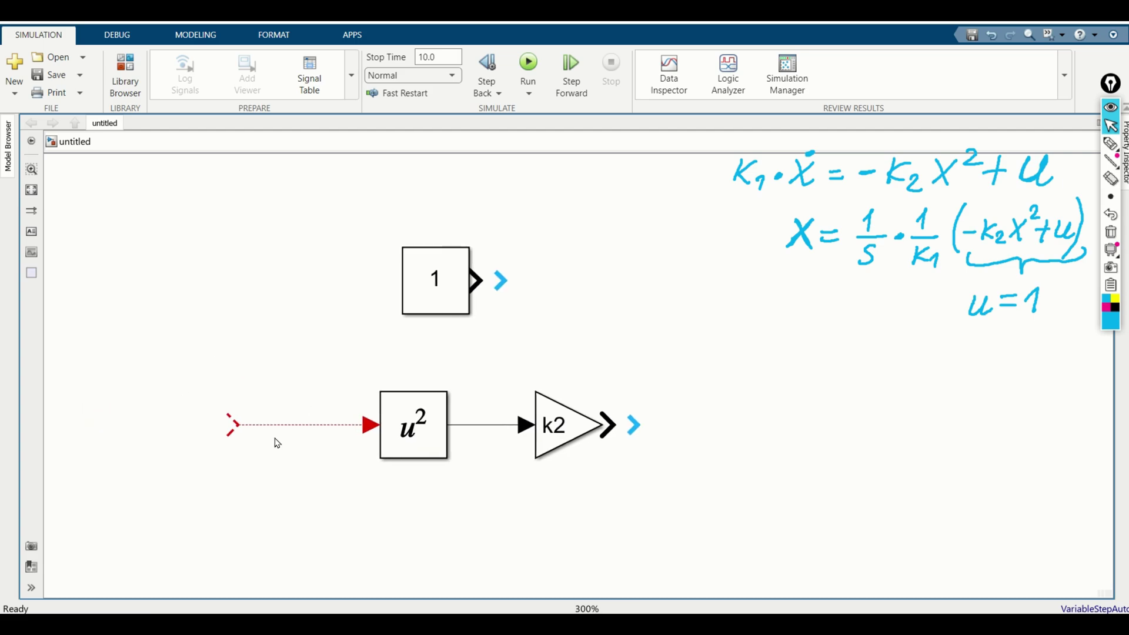
Step: Label the Square block's input signal x and its output signal x^2
left_click(294, 428)
double_click(295, 431)
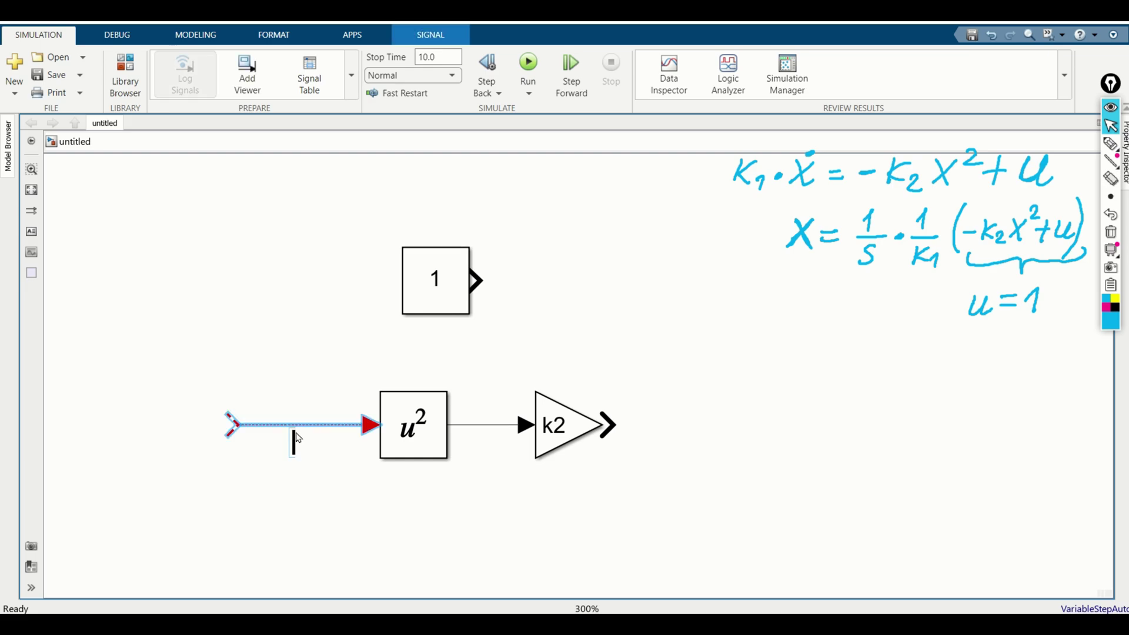
type("x")
left_click(327, 469)
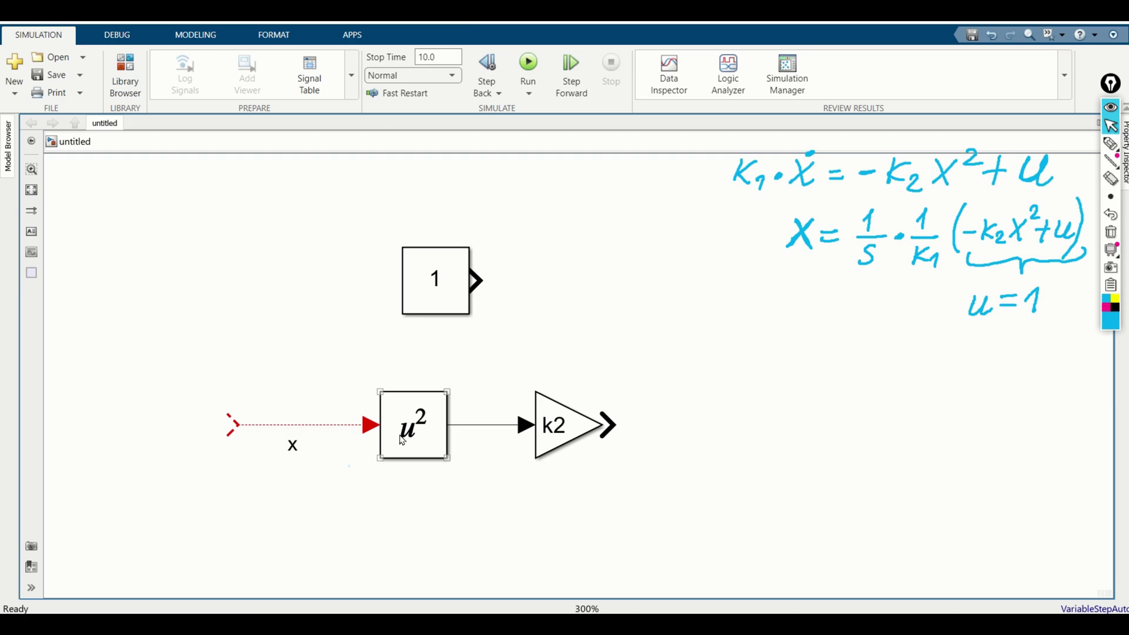
left_click(407, 440)
double_click(481, 424)
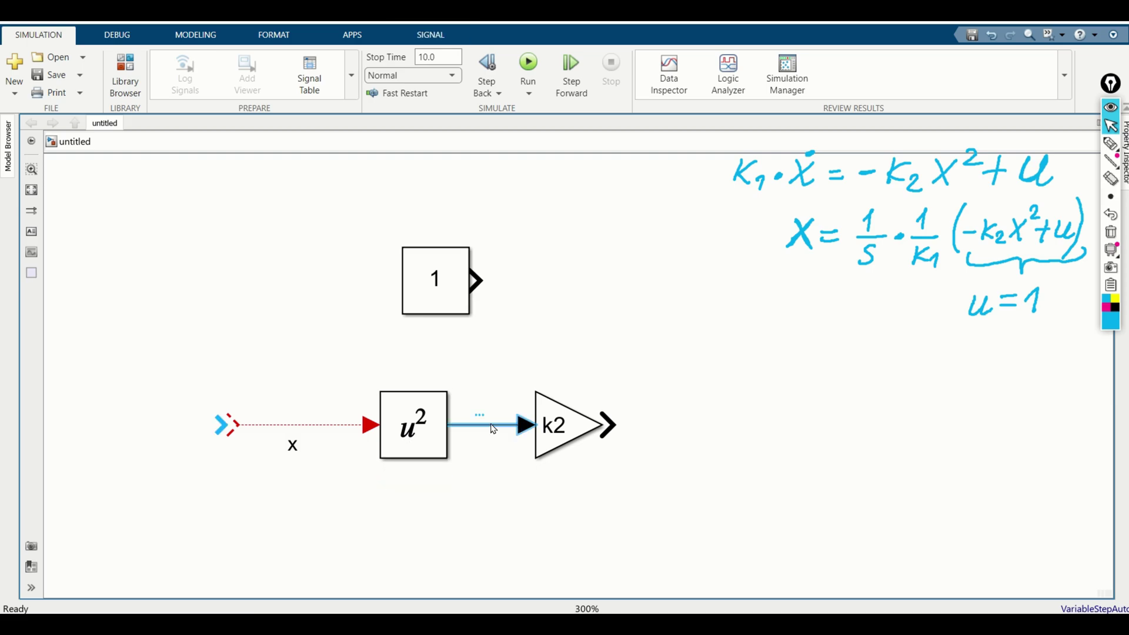
type("x")
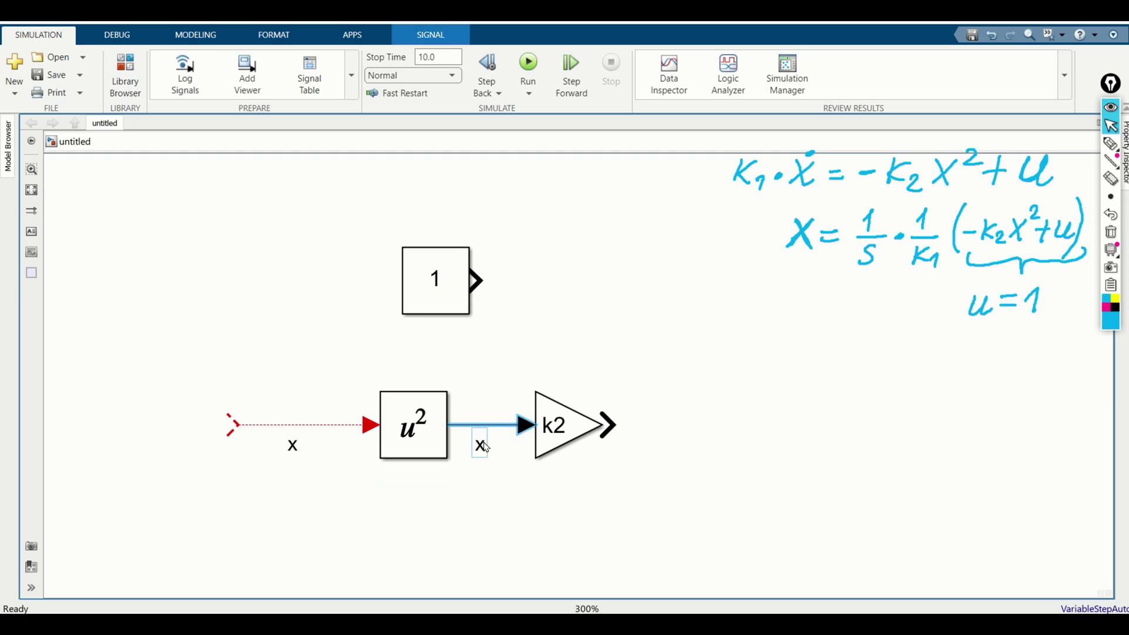
type("^2")
left_click(608, 338)
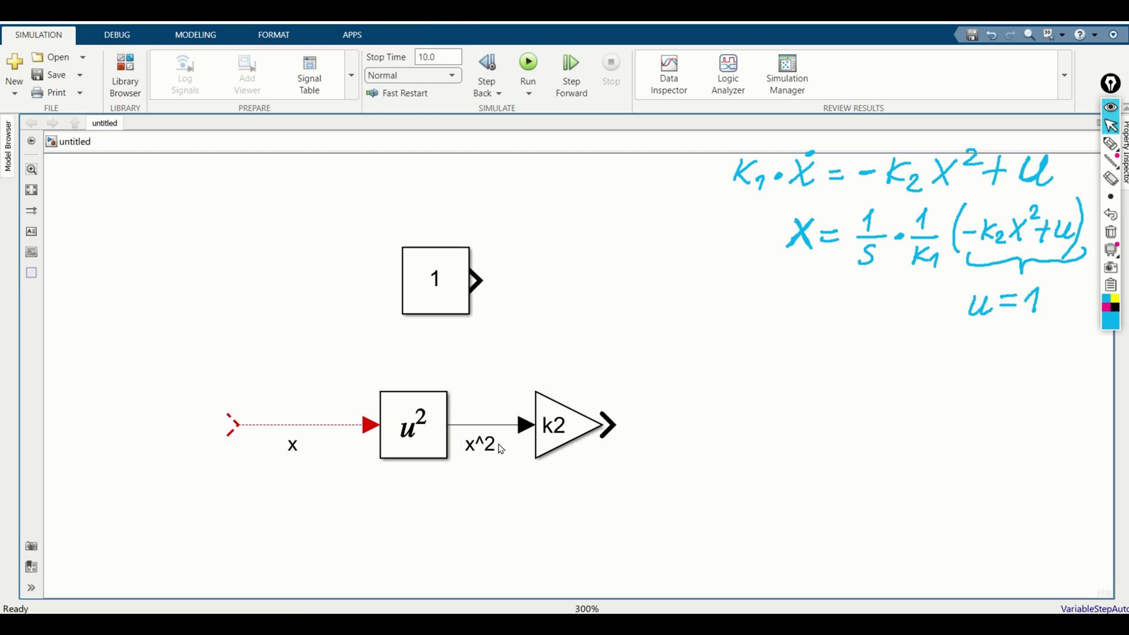
left_click(556, 432)
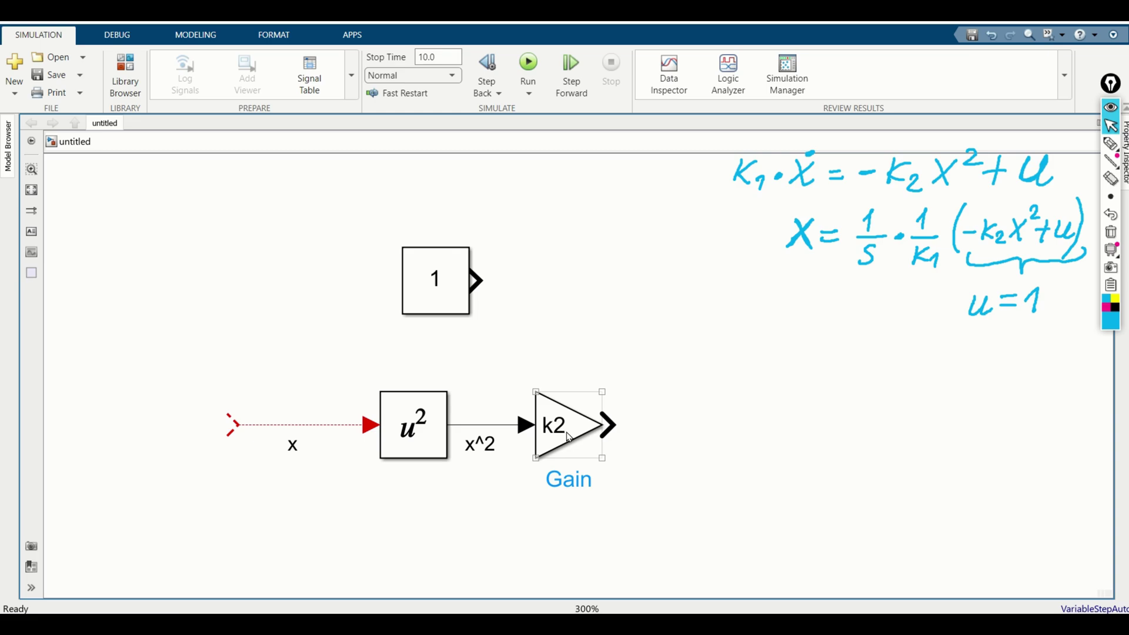
left_click(689, 421)
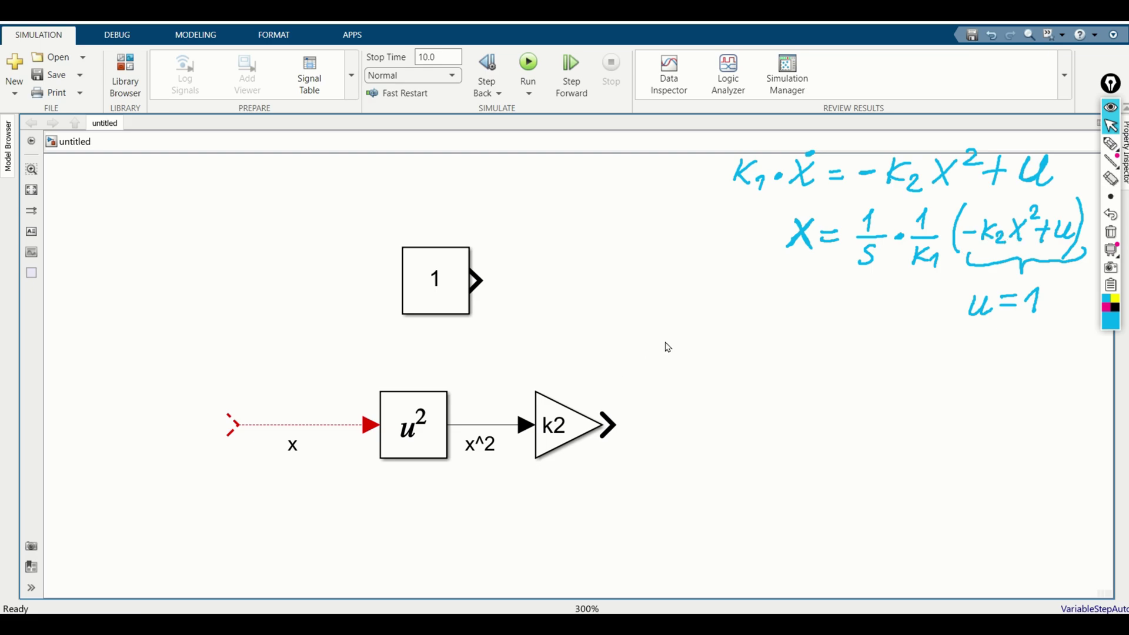
Step: Insert an Add block right of the constant and set its list of signs to +-
double_click(699, 347)
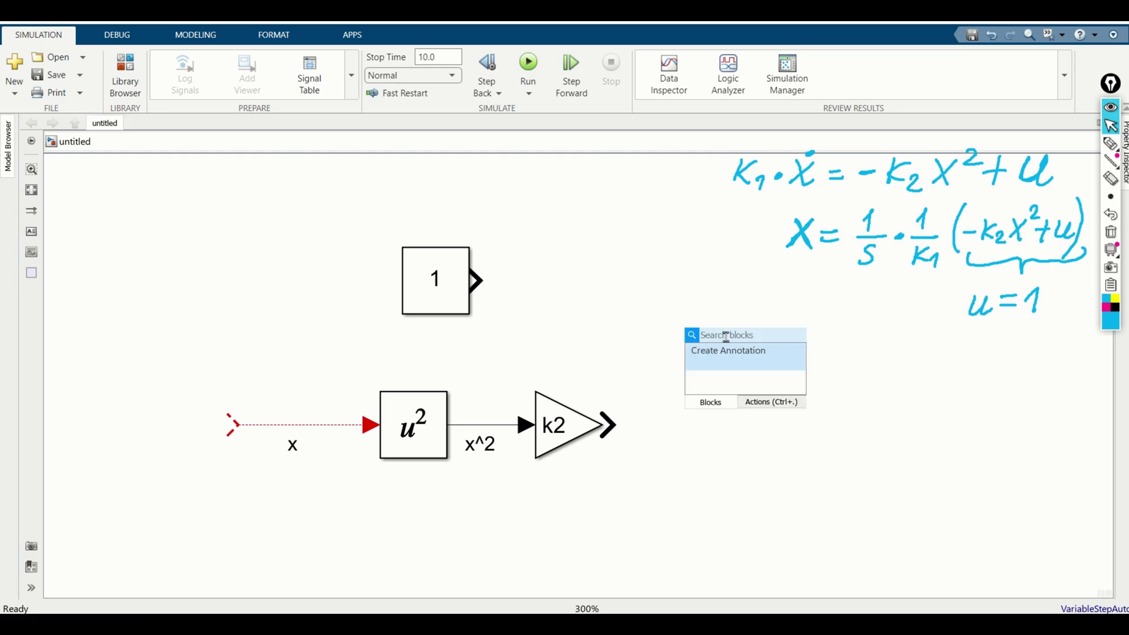
type("add")
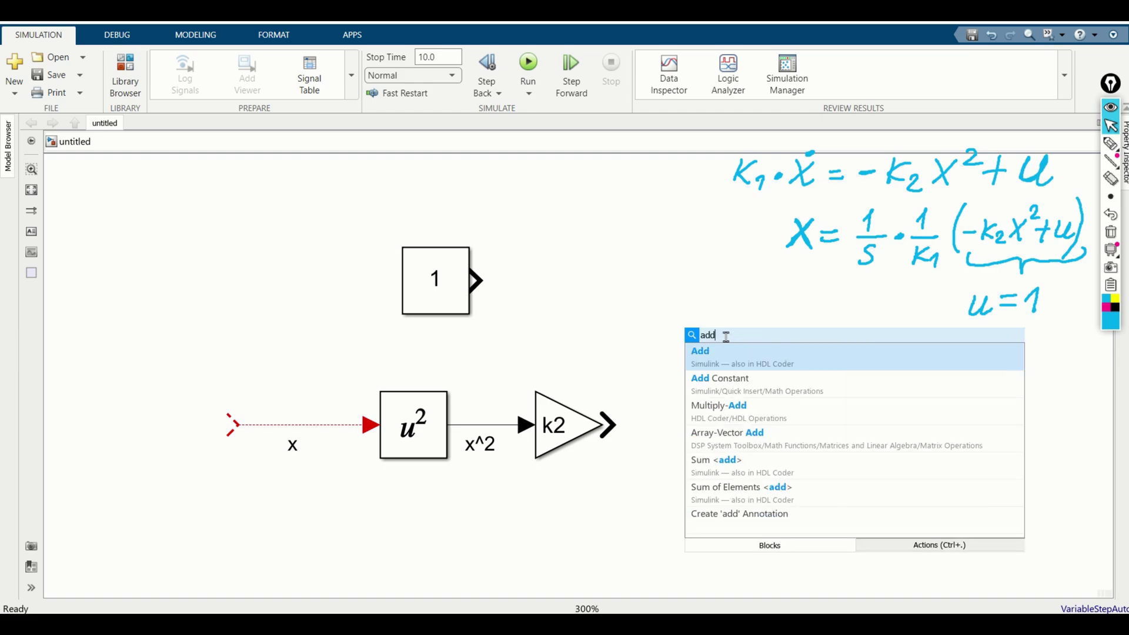
left_click(778, 371)
left_click_drag(700, 367, 745, 367)
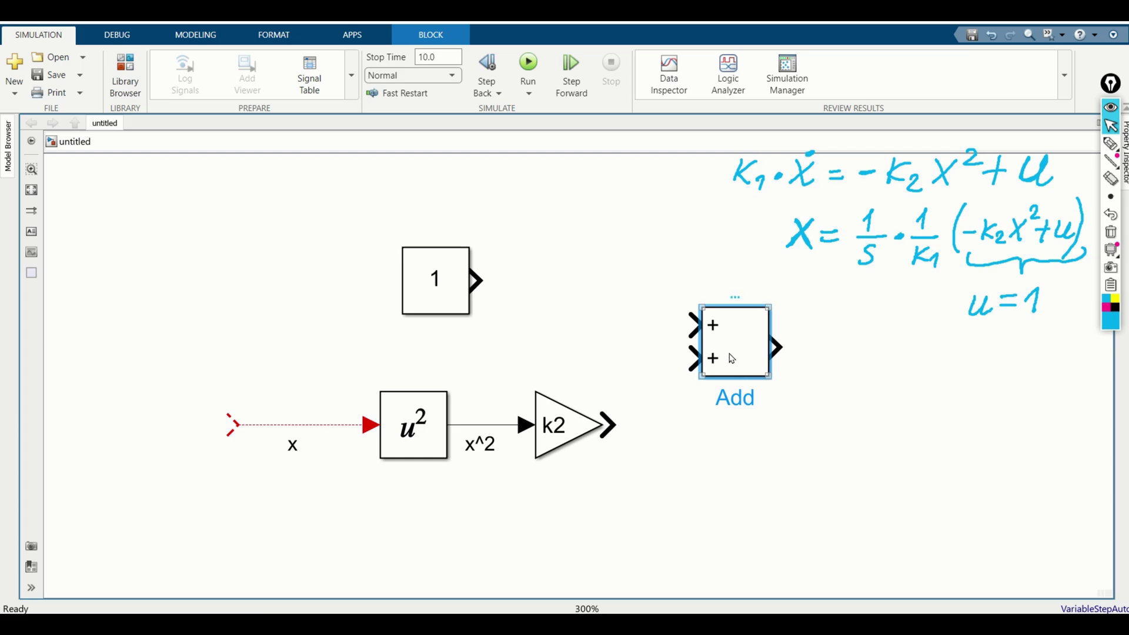
double_click(715, 364)
double_click(800, 356)
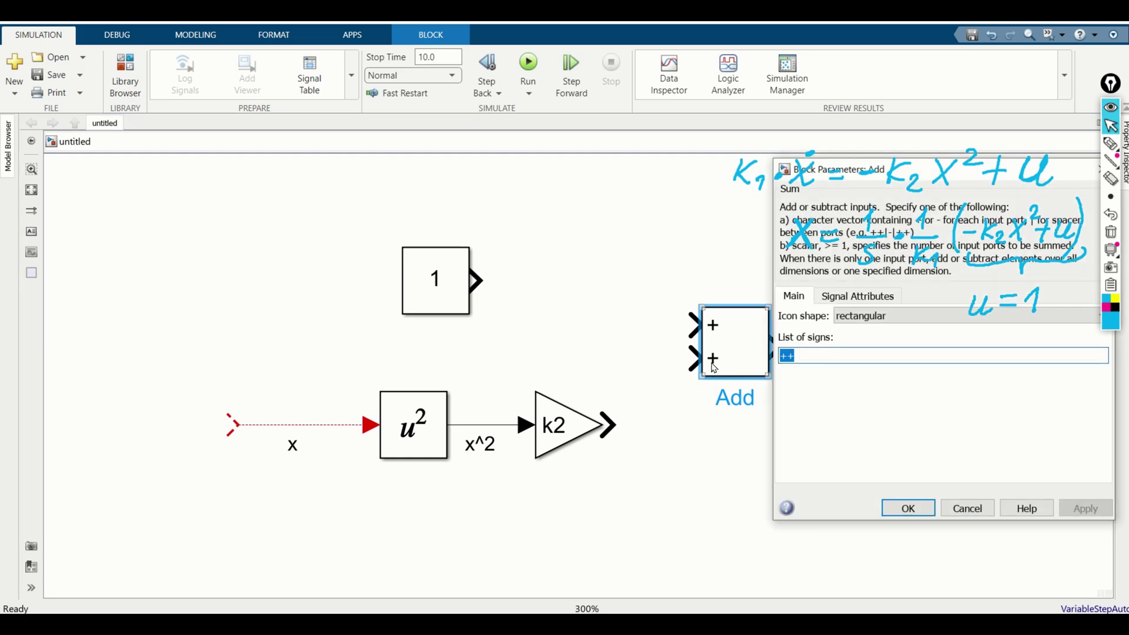
left_click(806, 355)
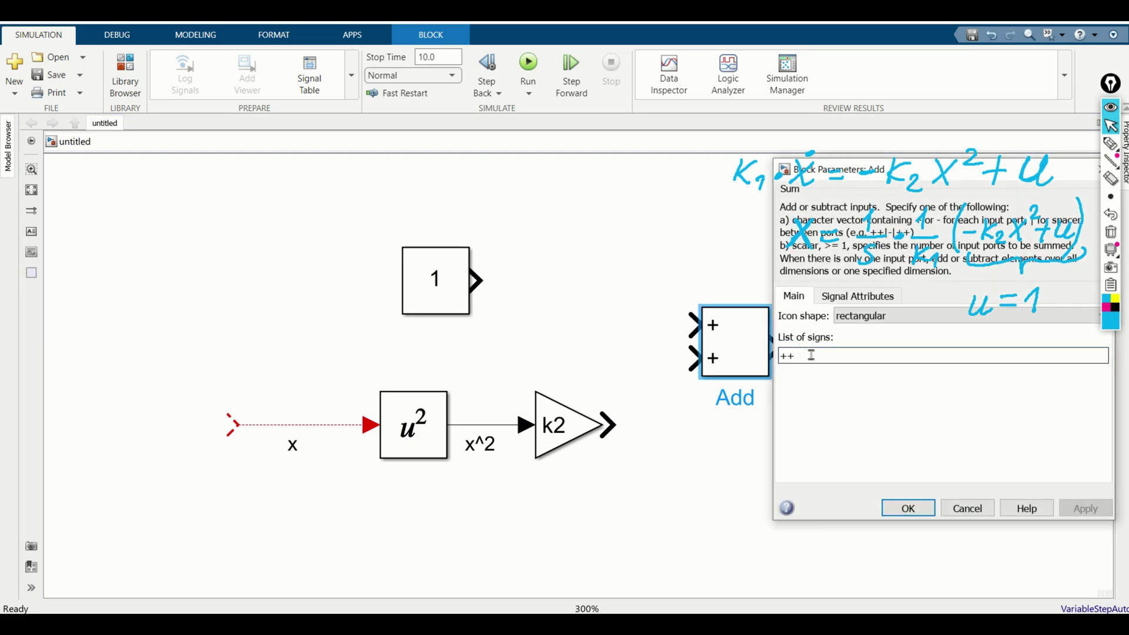
key("BackSpace")
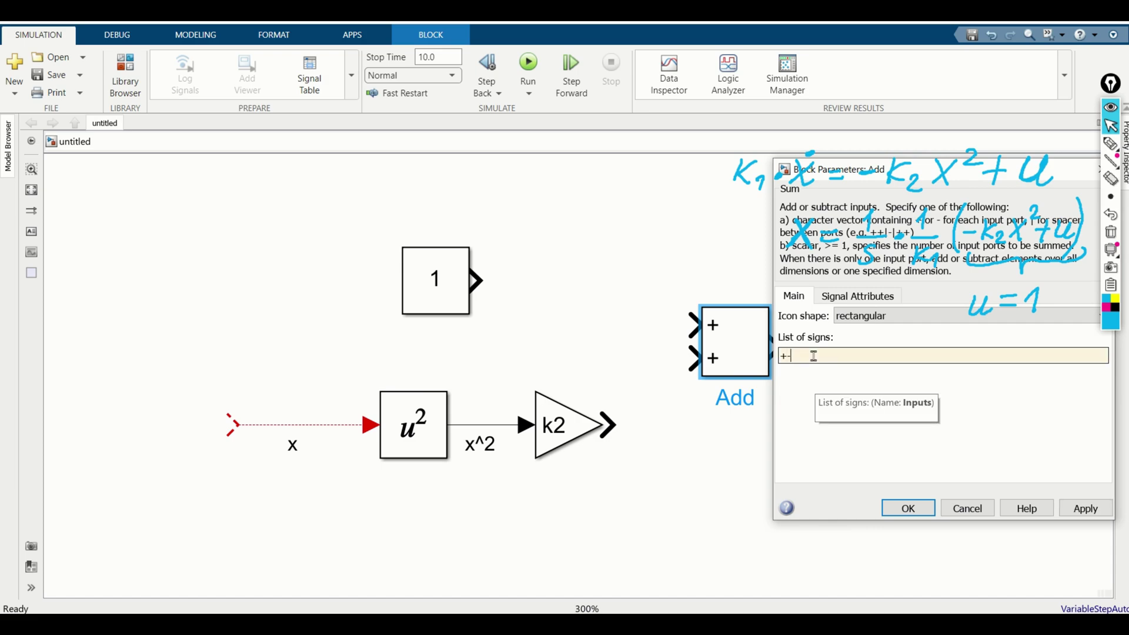
type("-")
key("Return")
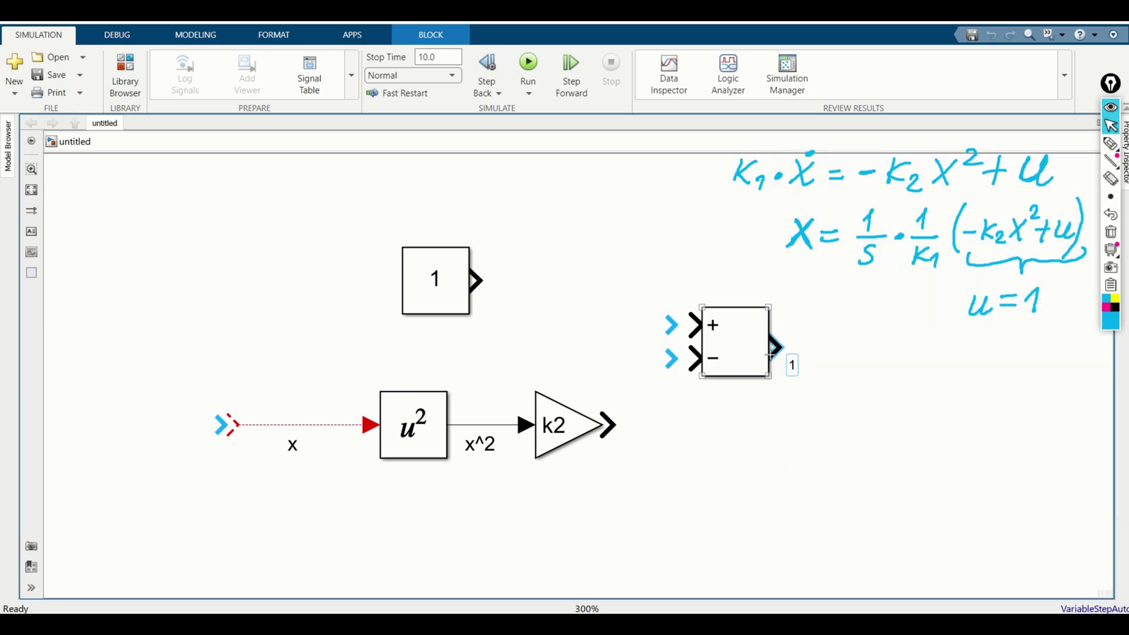
left_click(772, 355)
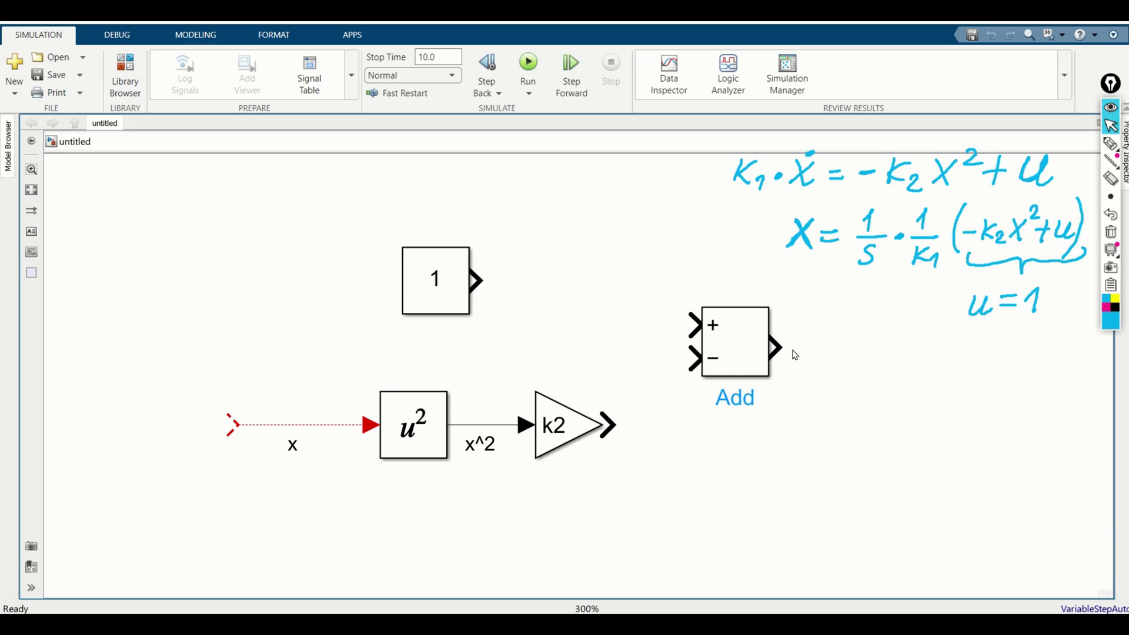
Step: Wire constant 1 to the + input and the k2 gain to the − input, labelling the constant's line u
scroll(795, 355, "down", 3)
left_click_drag(819, 350, 637, 381)
mouse_move(428, 339)
left_mouse_down()
mouse_move(544, 352)
mouse_move(551, 366)
left_mouse_up()
left_click(497, 424)
left_click_drag(499, 424, 551, 385)
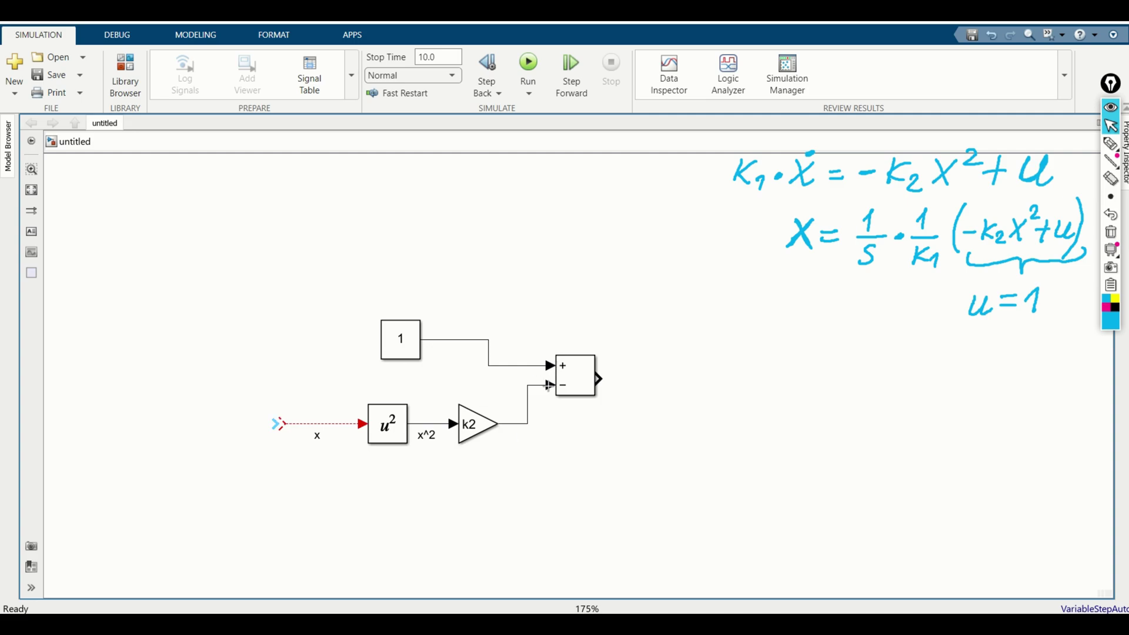
double_click(454, 340)
type("u")
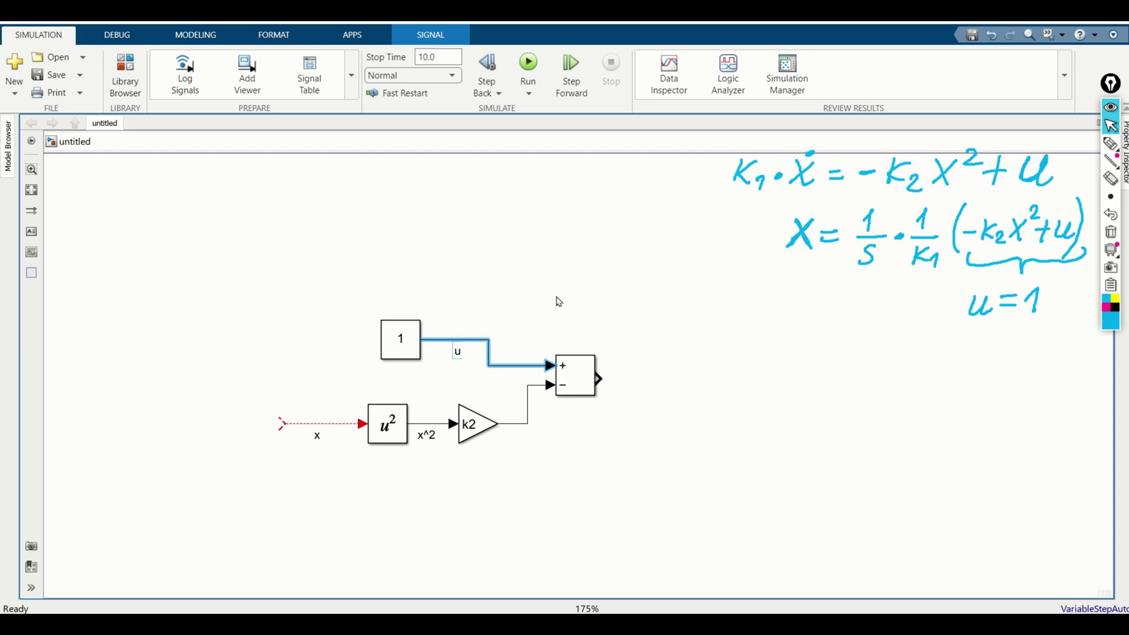
left_click(537, 343)
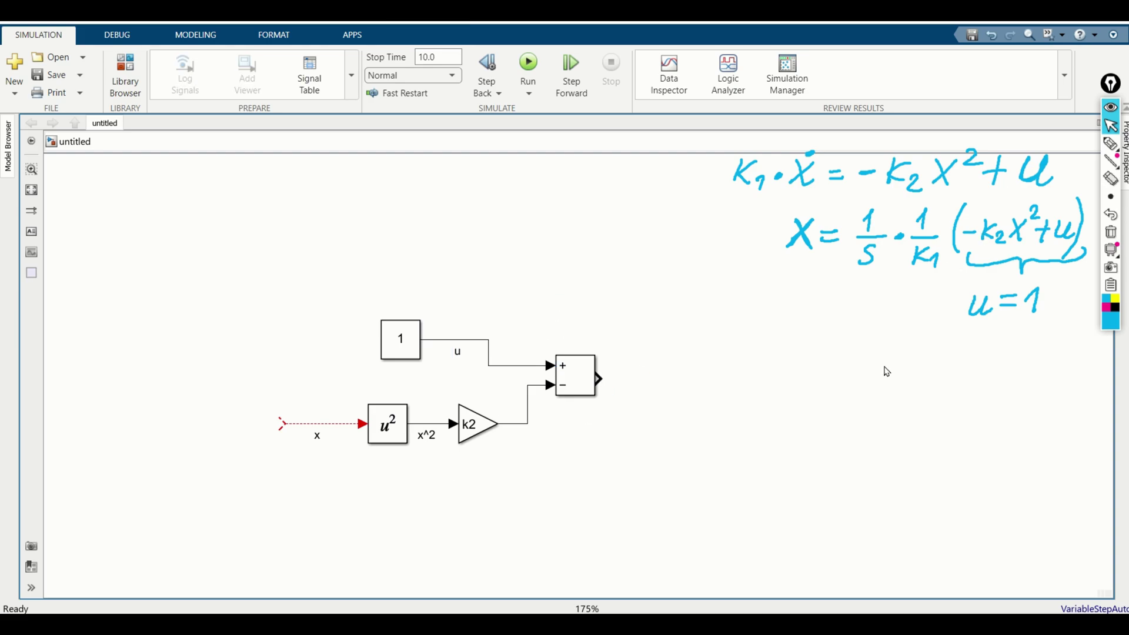
Step: Underline 1/K1 in magenta on the handwritten equation
left_click(1111, 144)
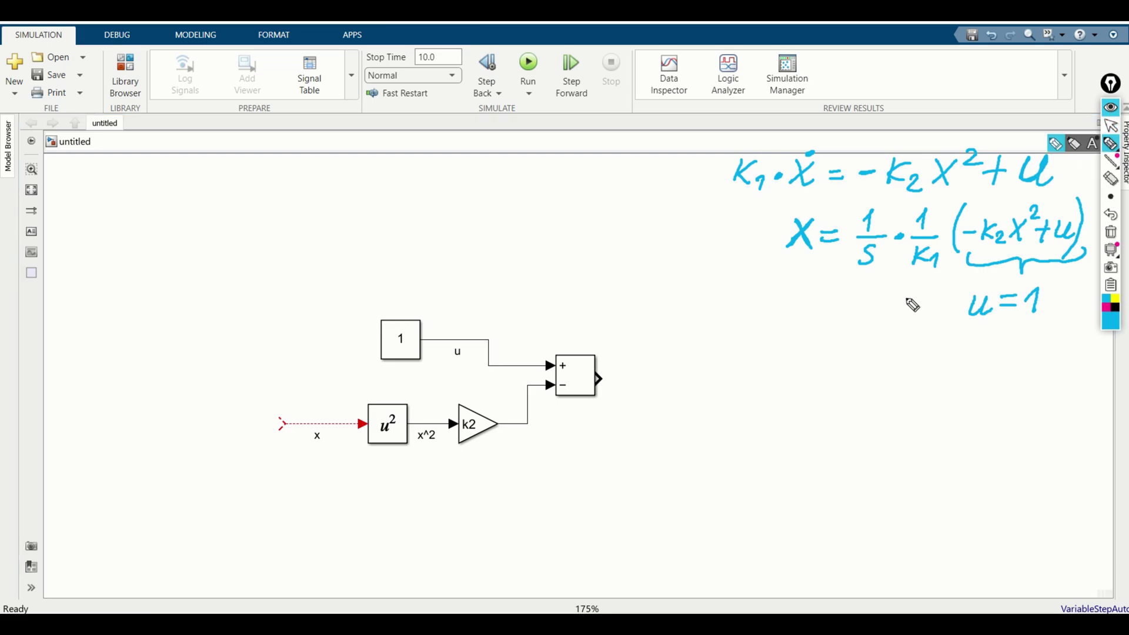
left_click(1106, 307)
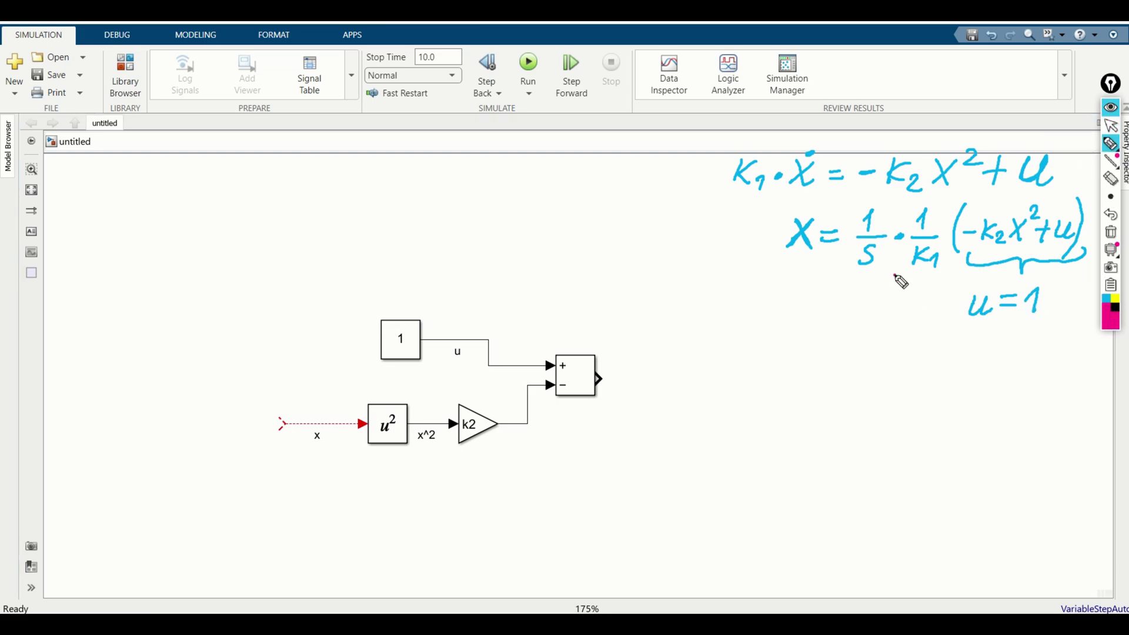
left_click_drag(894, 275, 948, 270)
Step: Insert a Gain block in line with the sum block's output
left_click(1109, 126)
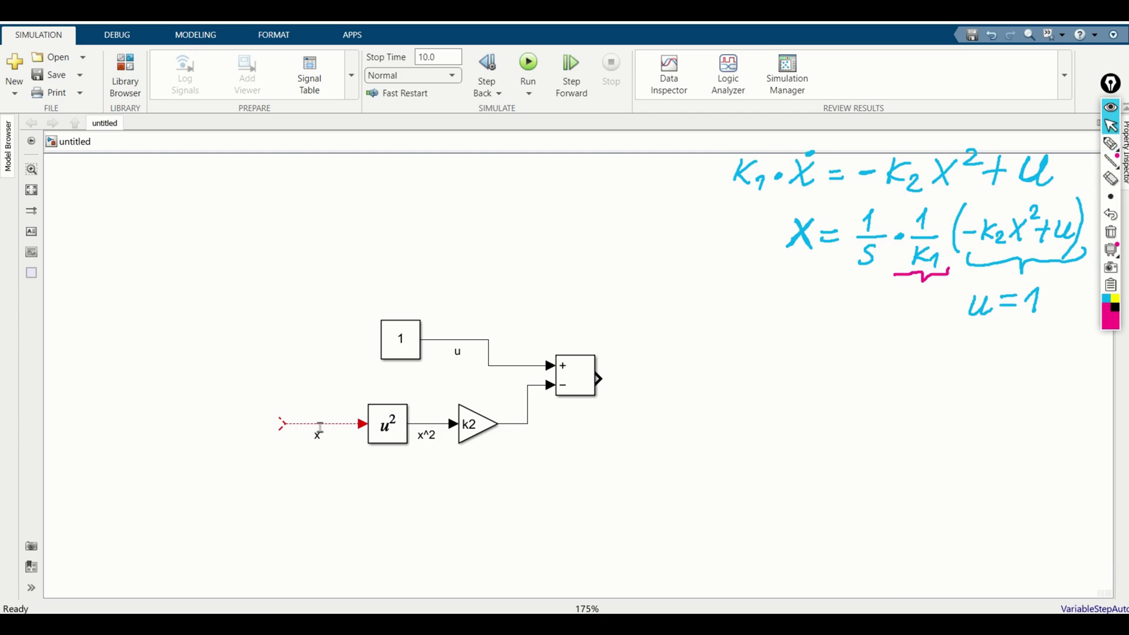
double_click(719, 414)
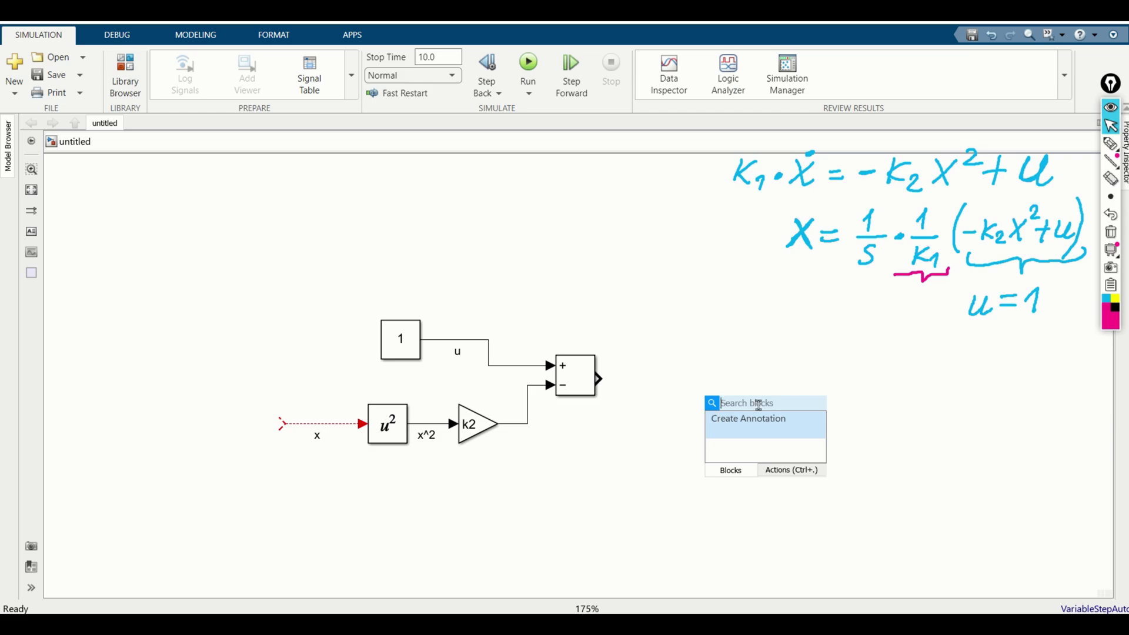
type("gain")
key("Return")
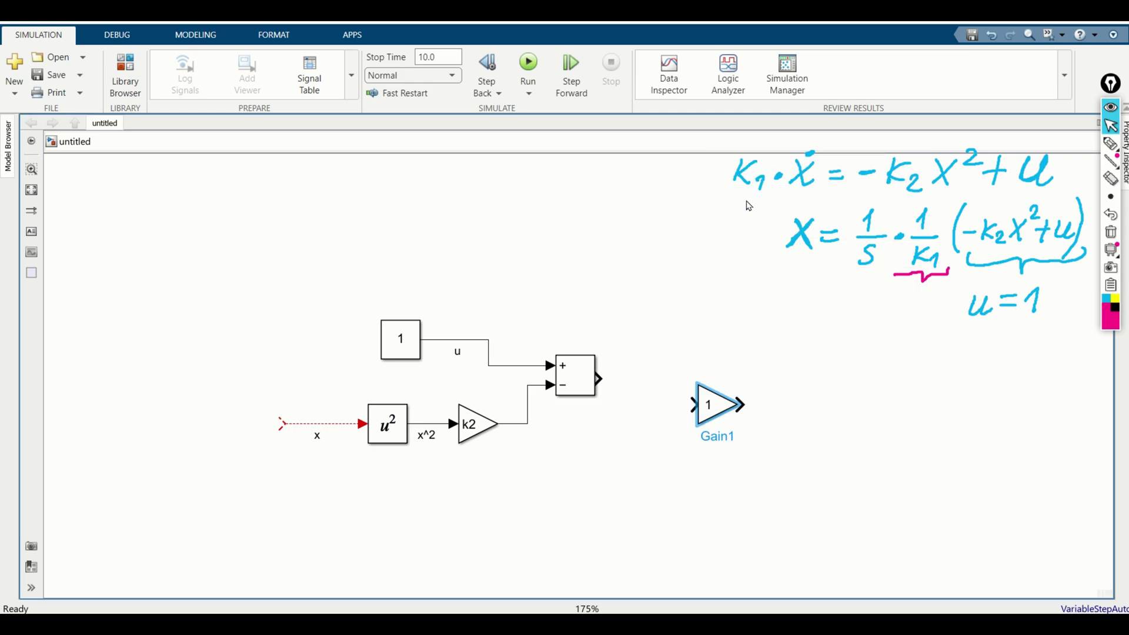
left_click_drag(722, 414, 701, 389)
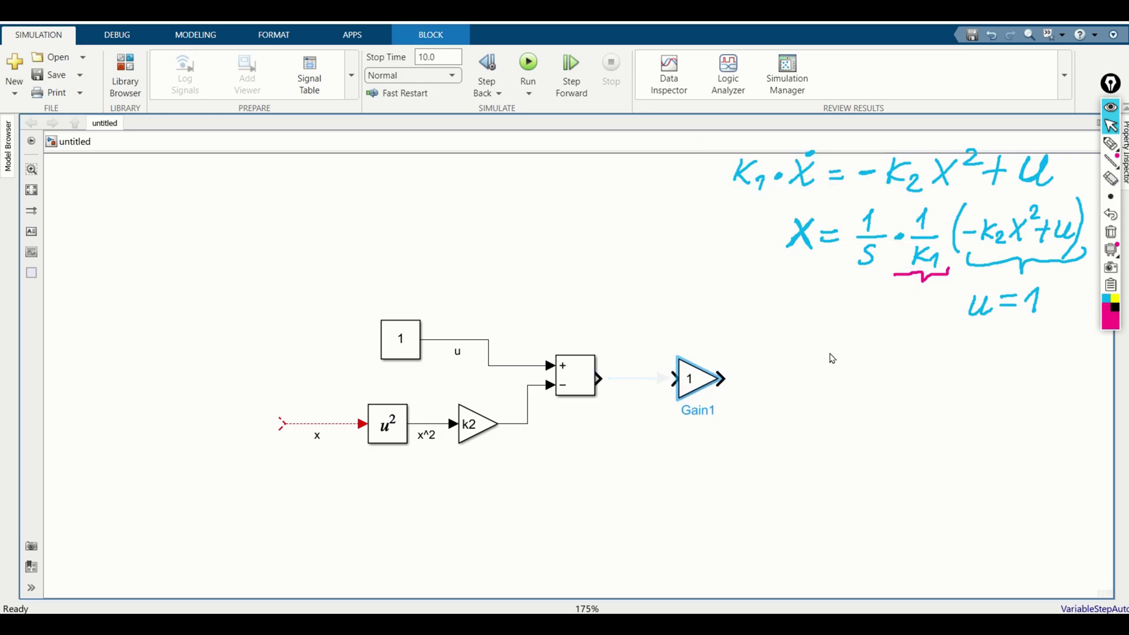
Step: Set the new gain to 1/k1 and enlarge the block so the value is readable
double_click(700, 388)
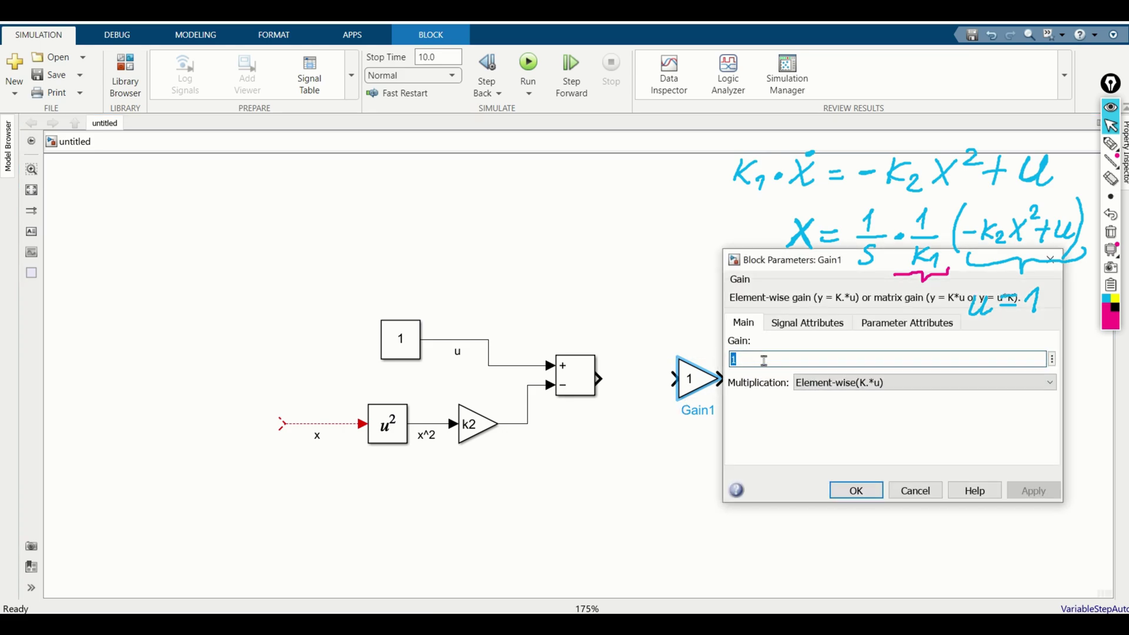
type("1")
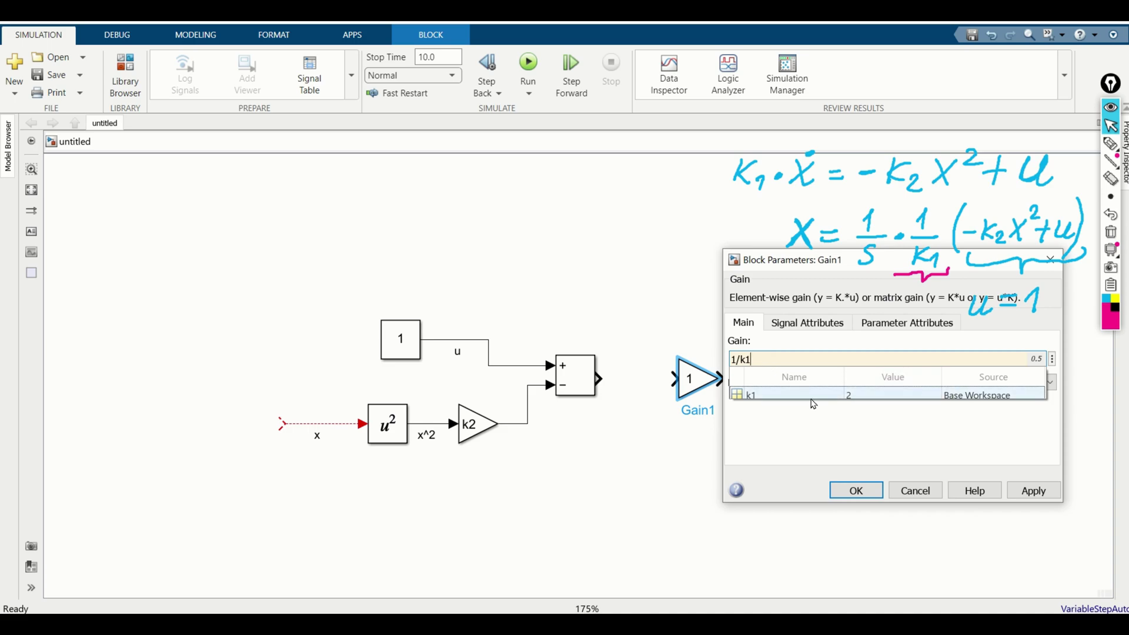
left_click(805, 404)
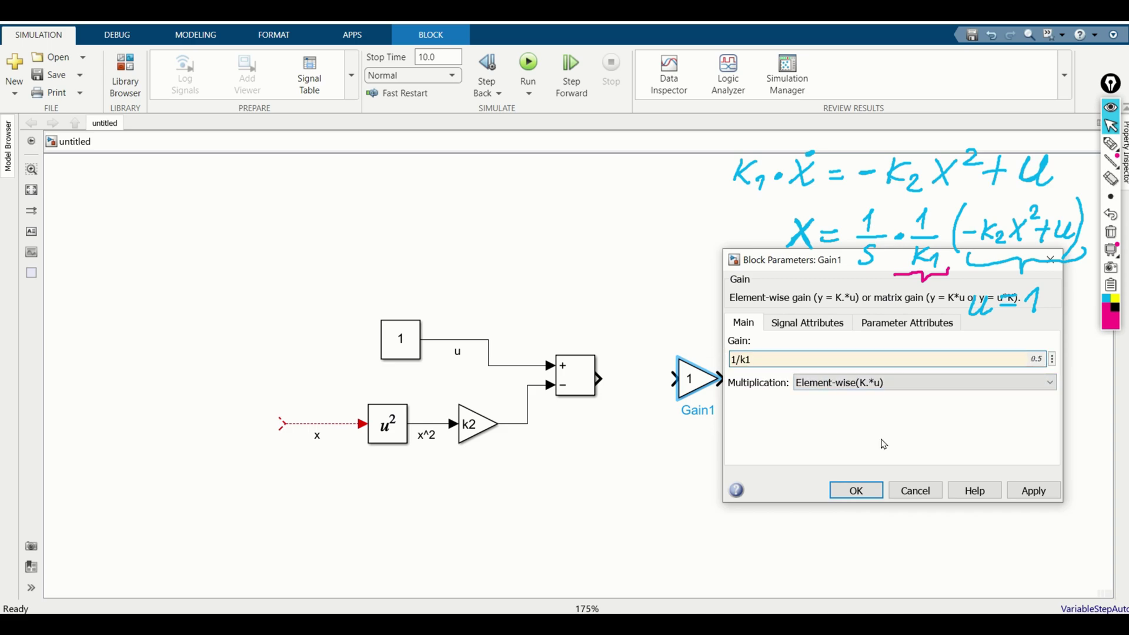
left_click(855, 491)
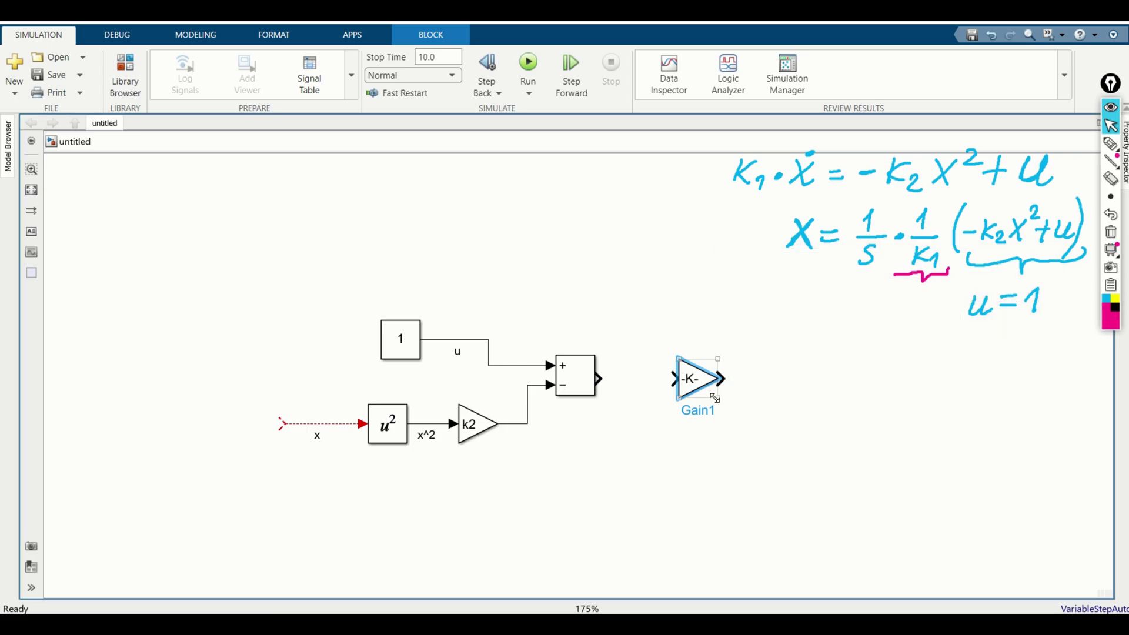
left_click_drag(715, 398, 743, 405)
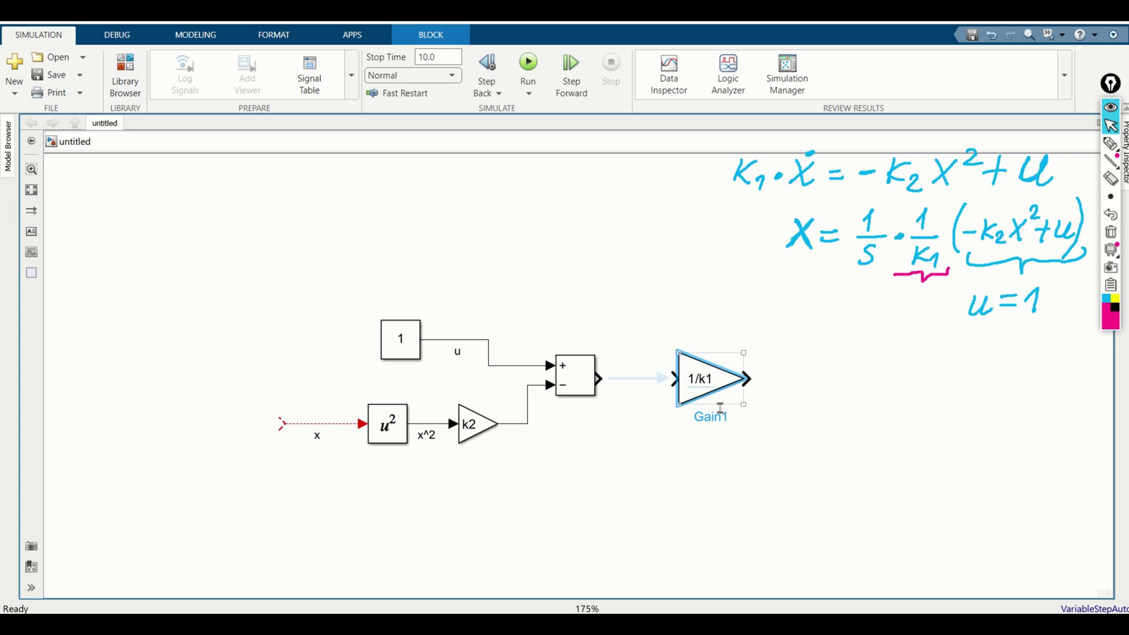
left_click(788, 419)
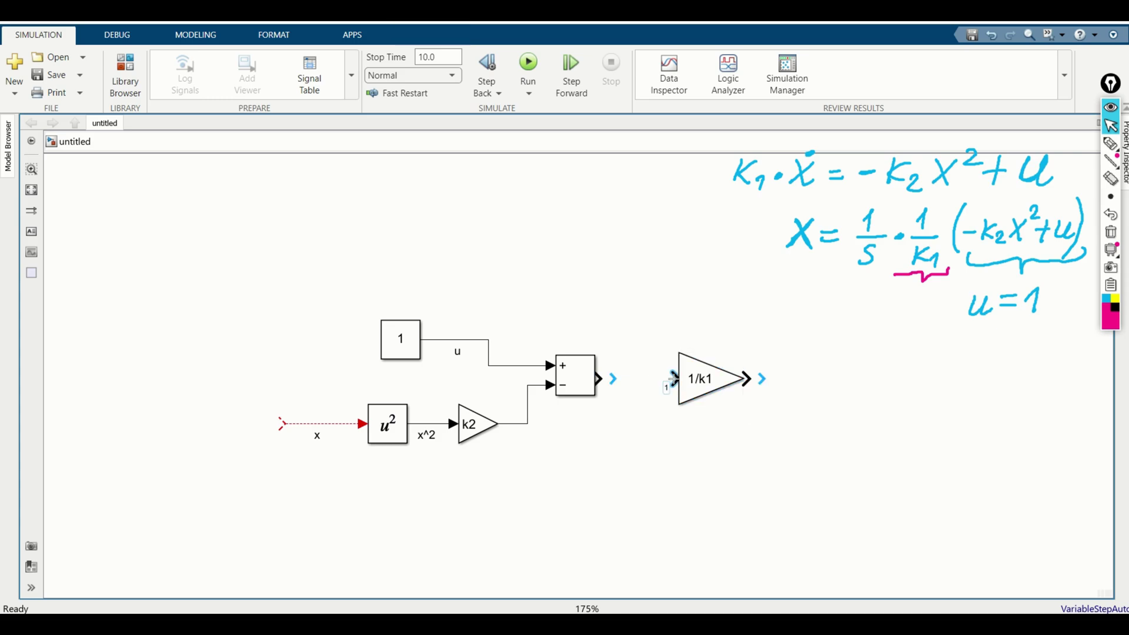
Step: Connect the sum output to the 1/k1 gain, which then feeds a new Integrator with an open output line
left_click_drag(673, 378, 598, 378)
double_click(823, 383)
type("i")
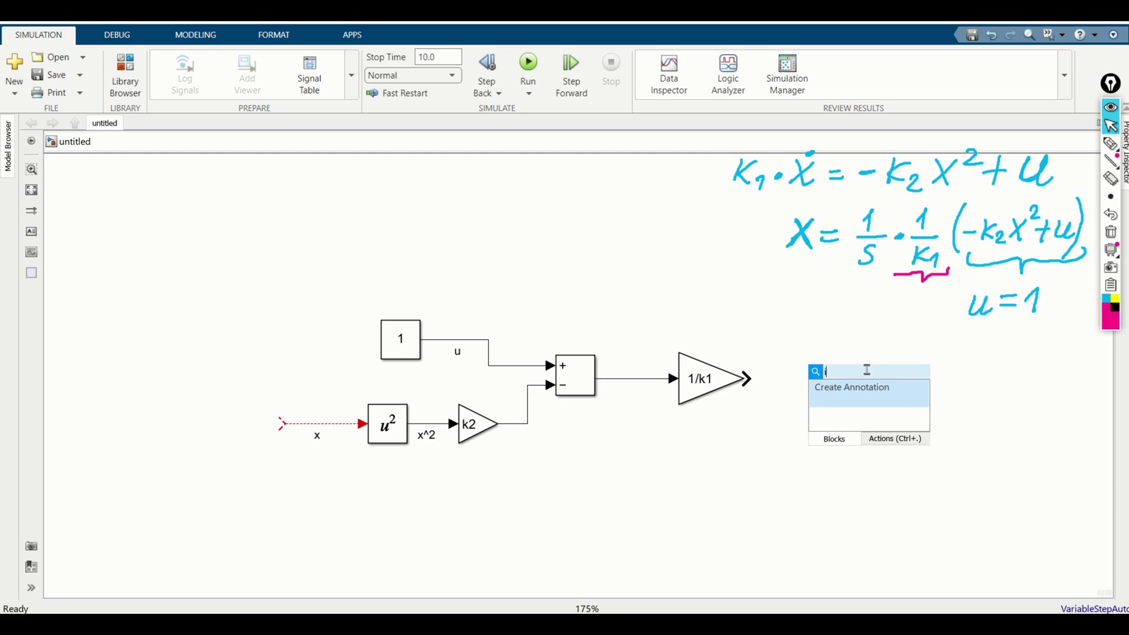
type("ntegra")
left_click(861, 139)
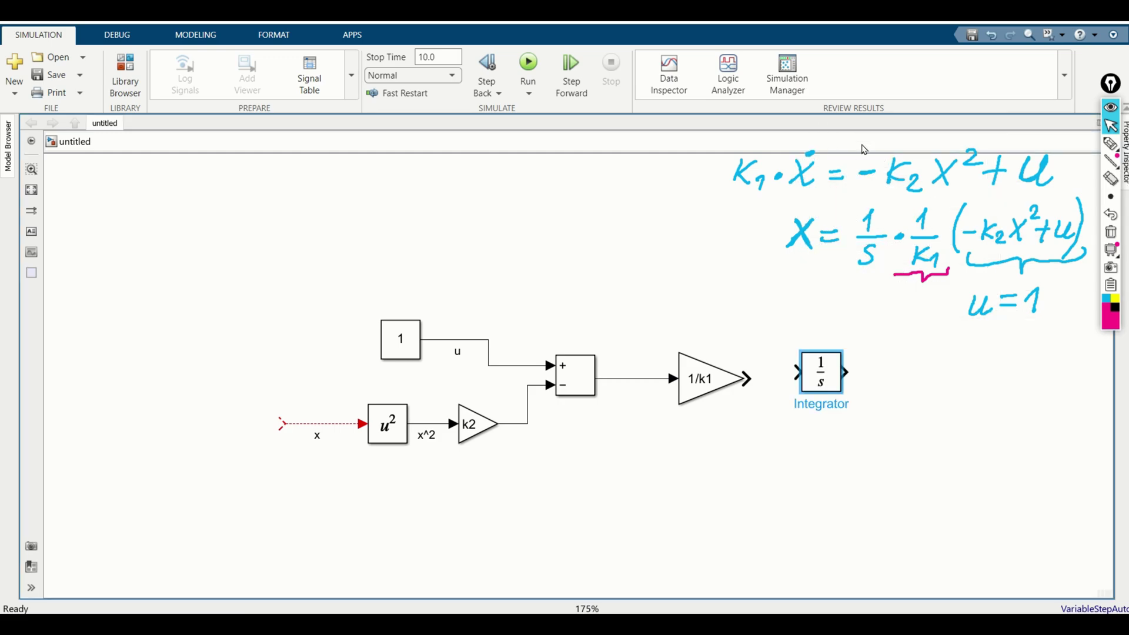
left_click_drag(834, 379, 860, 378)
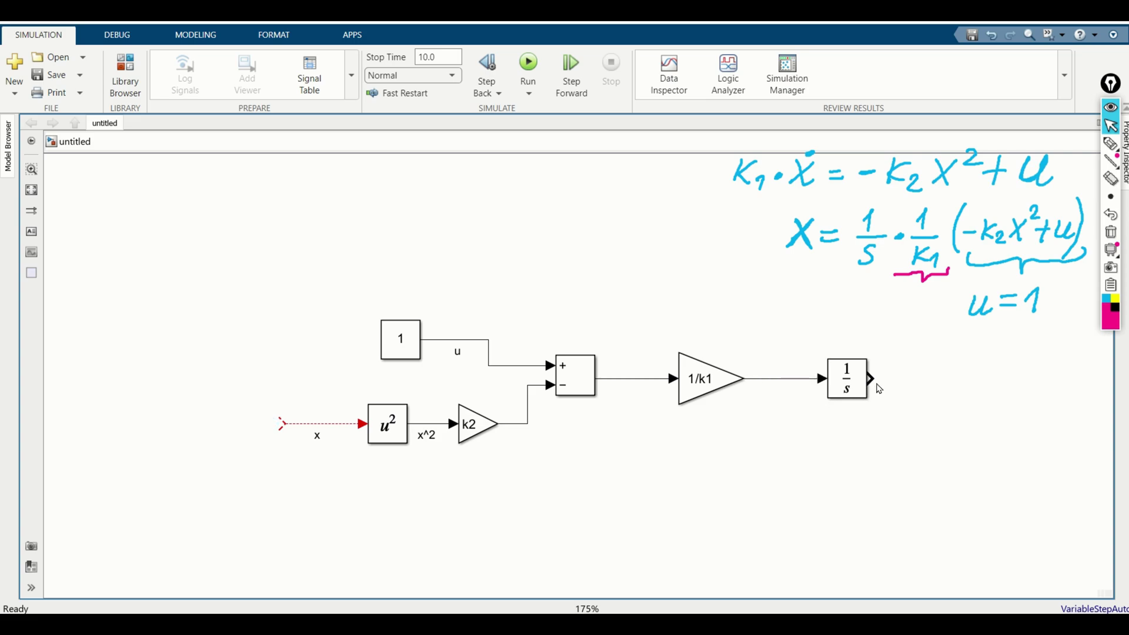
left_click_drag(873, 378, 962, 378)
Step: Label the gain-to-integrator signal dot_x and the integrator output x
double_click(783, 380)
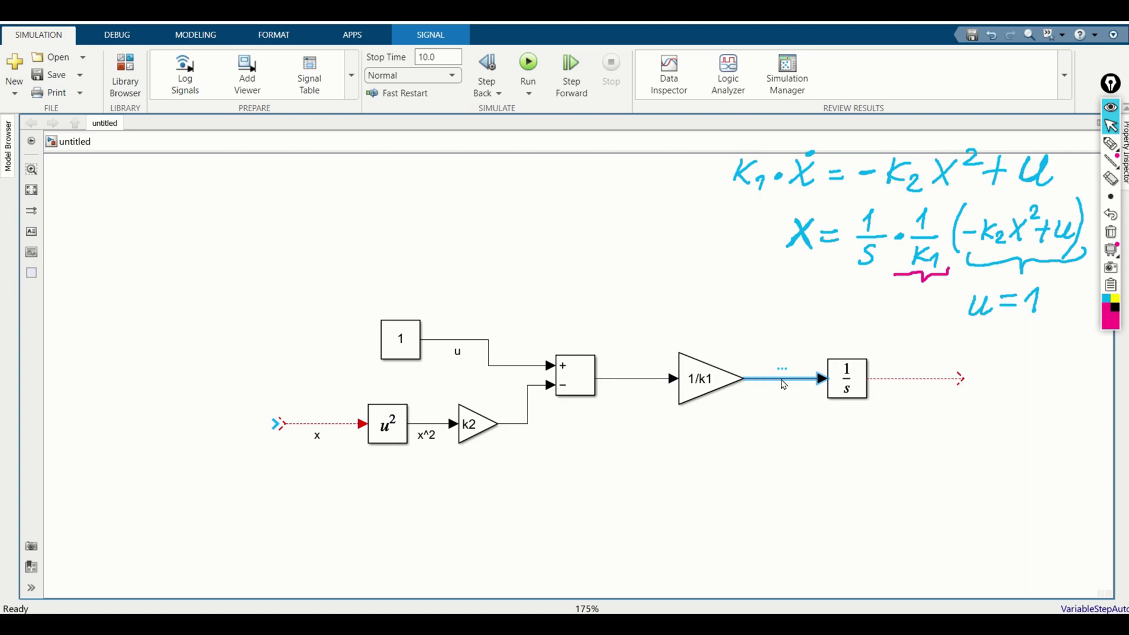
type("dot_x")
left_click(787, 410)
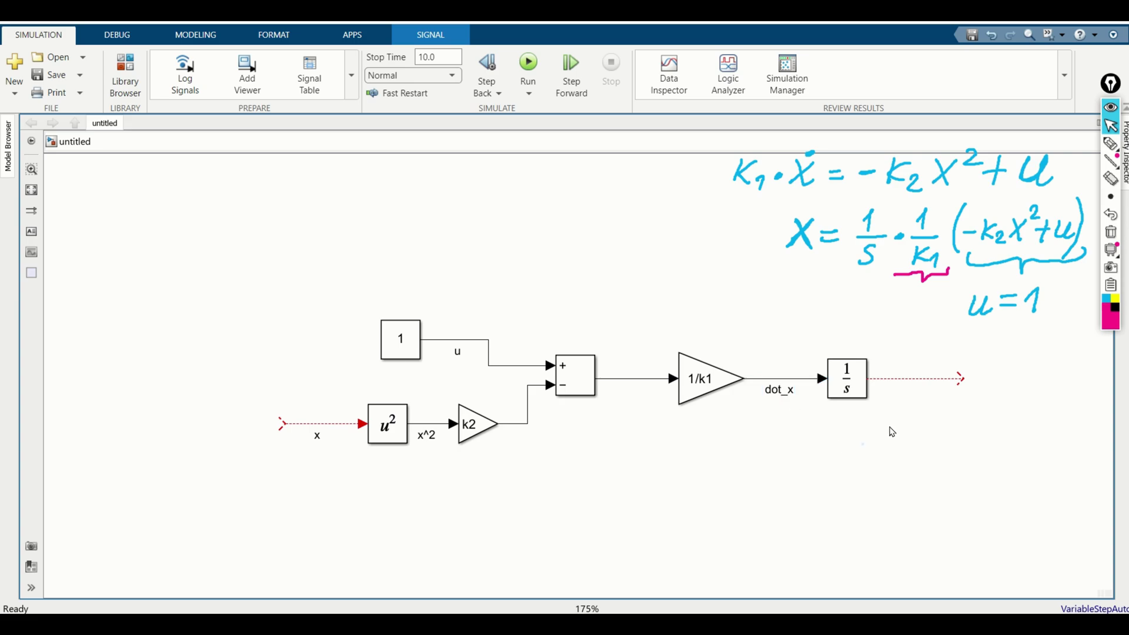
double_click(919, 379)
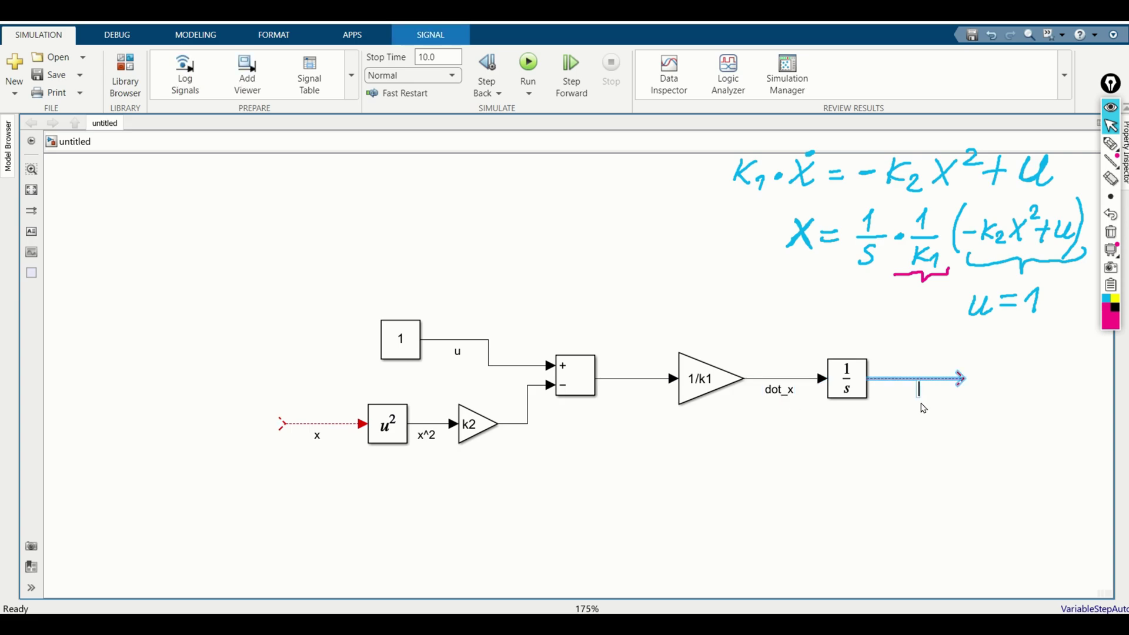
type("x")
left_click(801, 398)
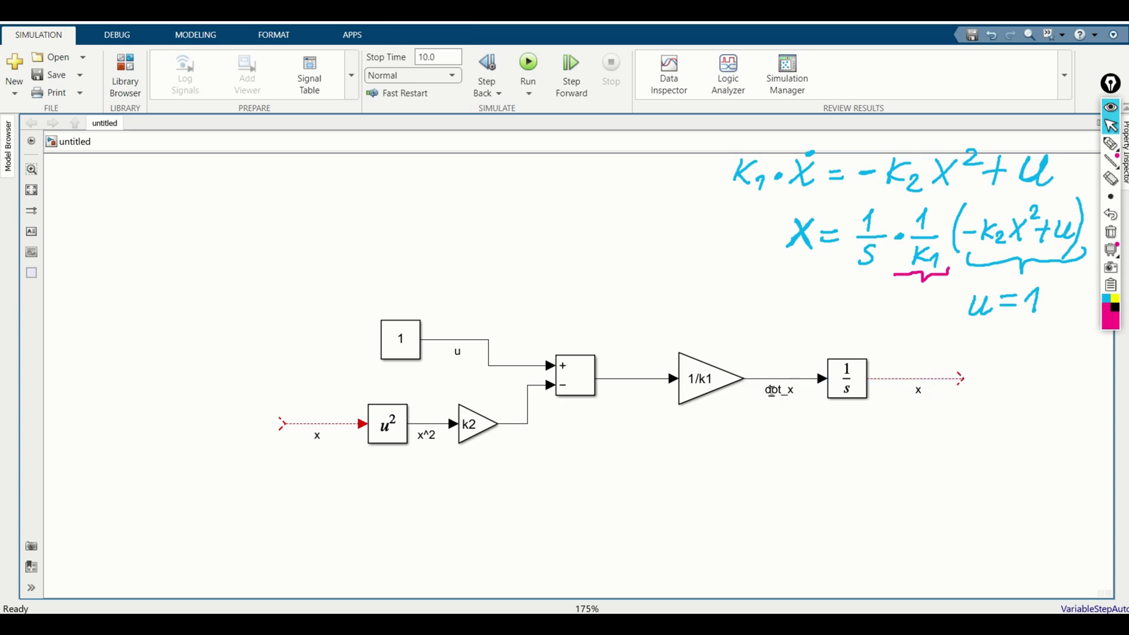
left_click(859, 380)
left_click(768, 350)
left_click(1110, 143)
mouse_move(849, 196)
left_mouse_down()
mouse_move(838, 272)
mouse_move(860, 293)
mouse_move(1006, 342)
mouse_move(1070, 310)
mouse_move(1091, 240)
mouse_move(1091, 200)
mouse_move(972, 187)
mouse_move(850, 197)
left_mouse_up()
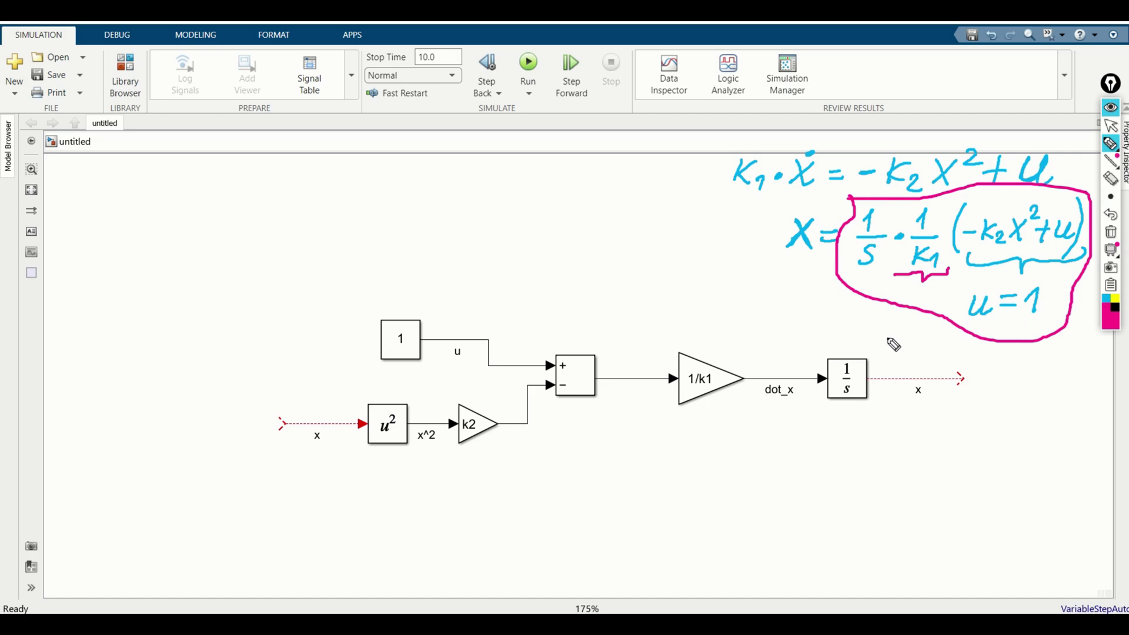
mouse_move(872, 334)
left_mouse_down()
mouse_move(891, 393)
mouse_move(819, 474)
mouse_move(546, 470)
mouse_move(414, 489)
mouse_move(299, 442)
mouse_move(340, 294)
mouse_move(526, 314)
mouse_move(640, 269)
mouse_move(832, 310)
mouse_move(877, 341)
left_mouse_up()
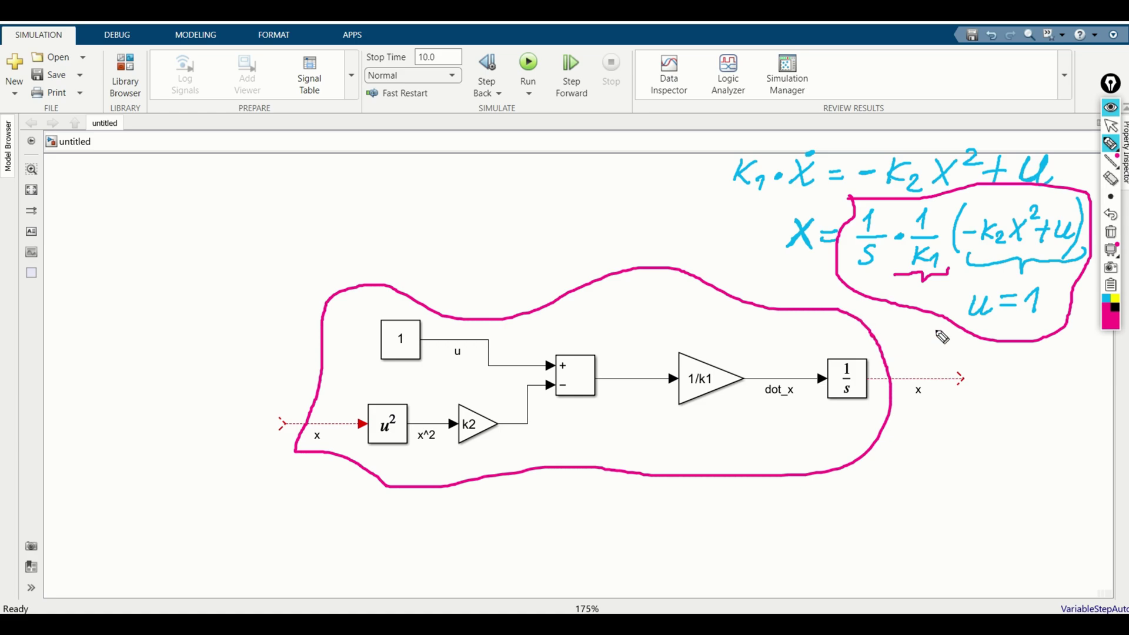
key("ctrl+z")
key("ctrl+z")
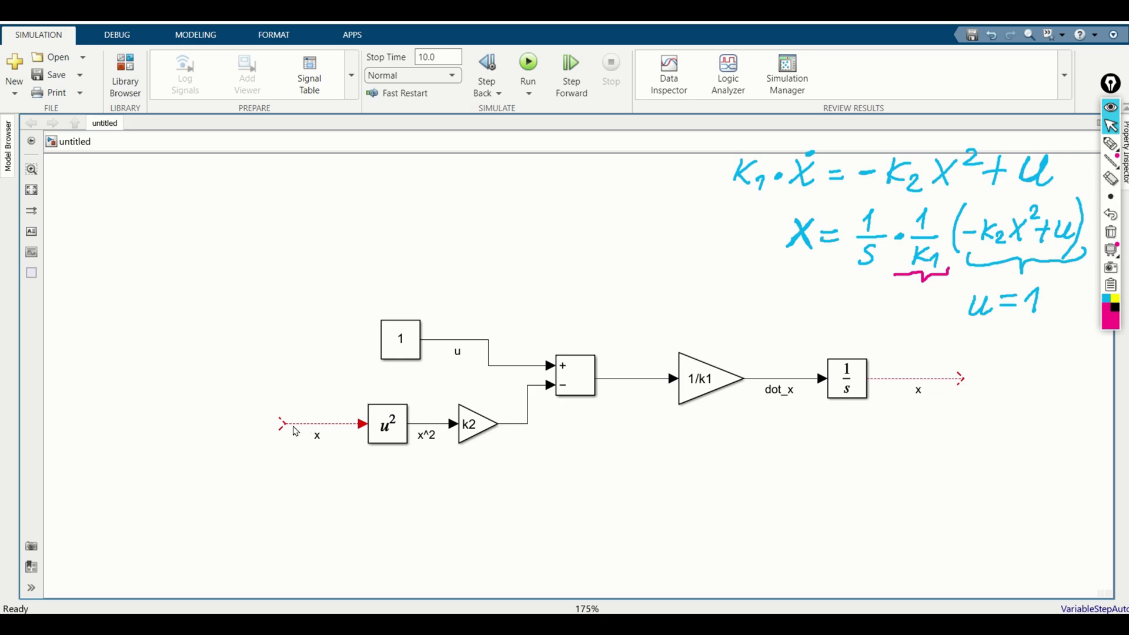
Step: Route the integrator's x output beneath the diagram into the u² block's input, then shift the diagram left
left_click_drag(963, 379, 251, 416)
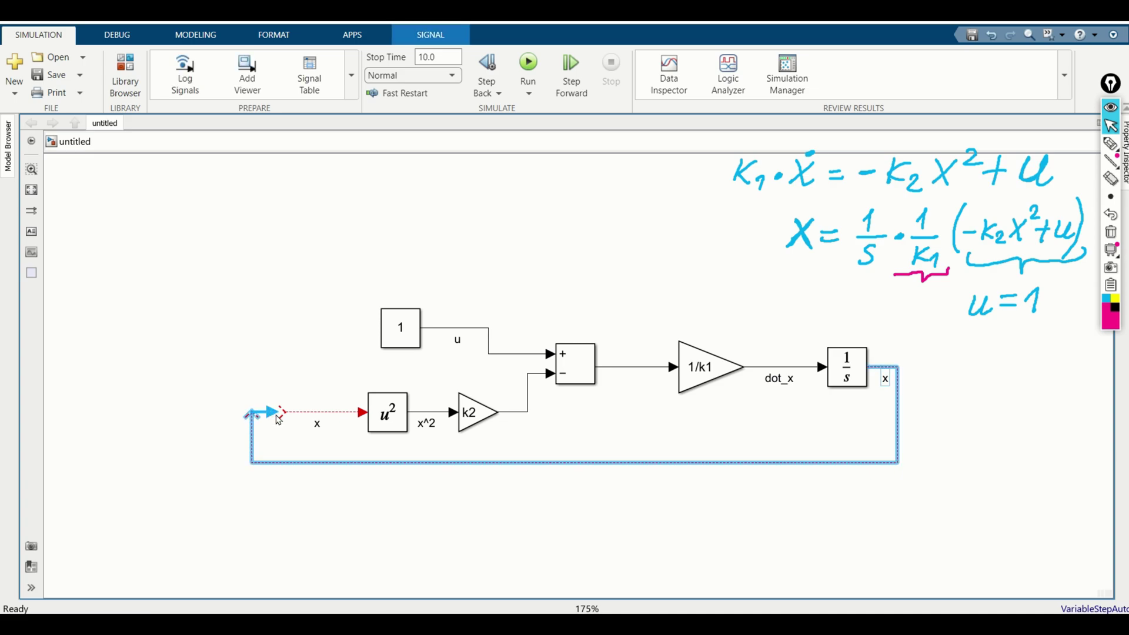
left_click(275, 413)
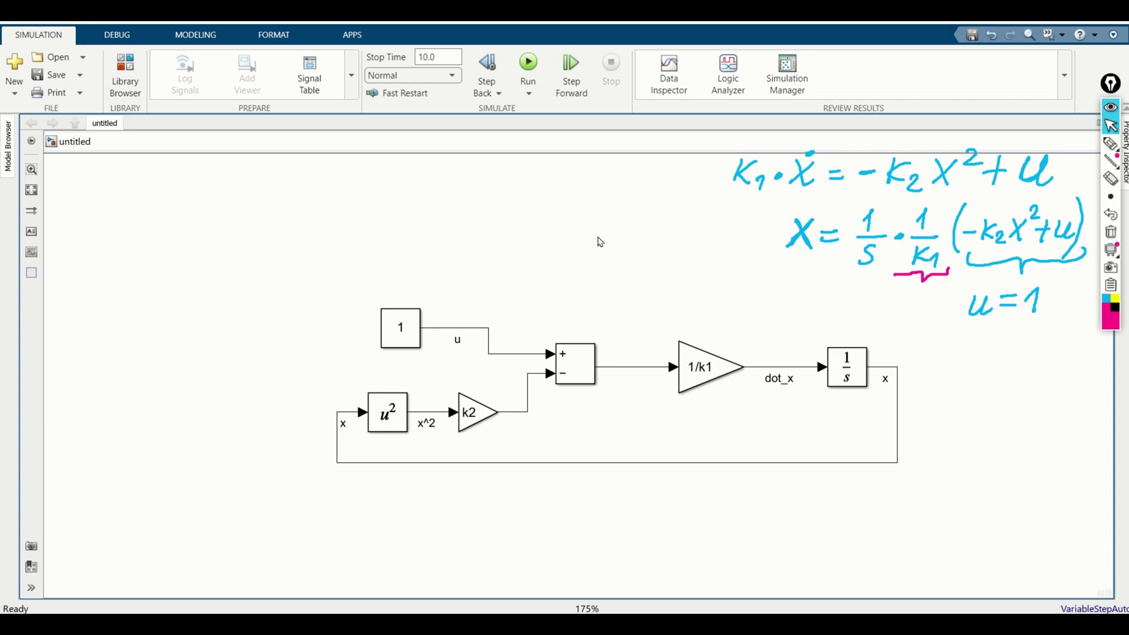
mouse_move(991, 360)
left_mouse_down()
mouse_move(784, 382)
mouse_move(691, 406)
left_mouse_up()
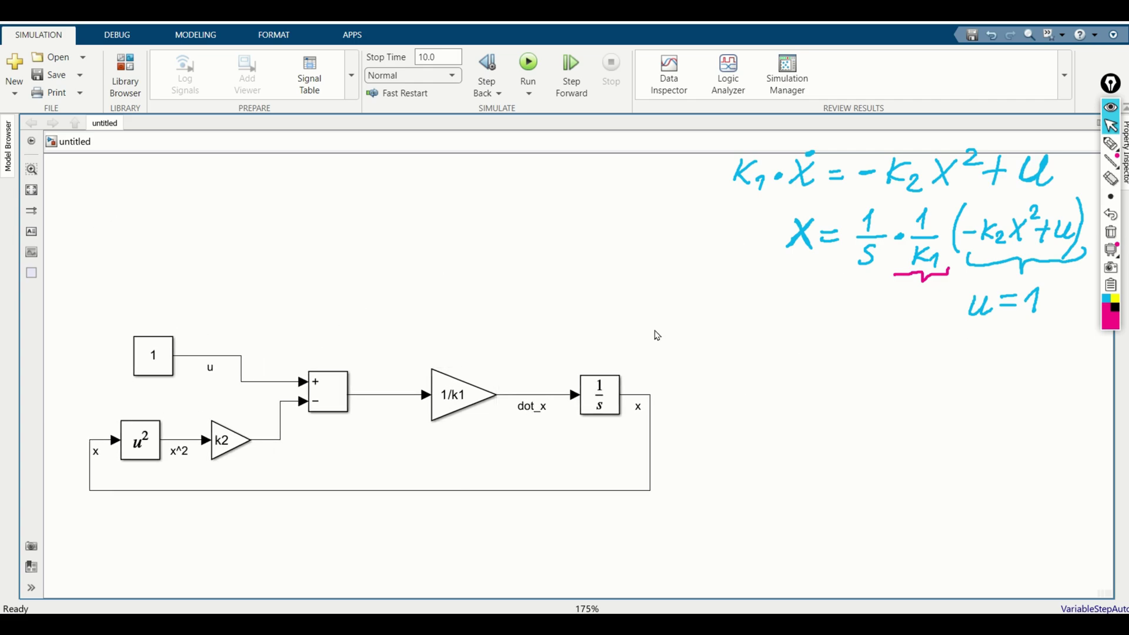
Step: Add a Scope fed by a branch off the x feedback line and run the simulation with Ctrl+T
double_click(741, 360)
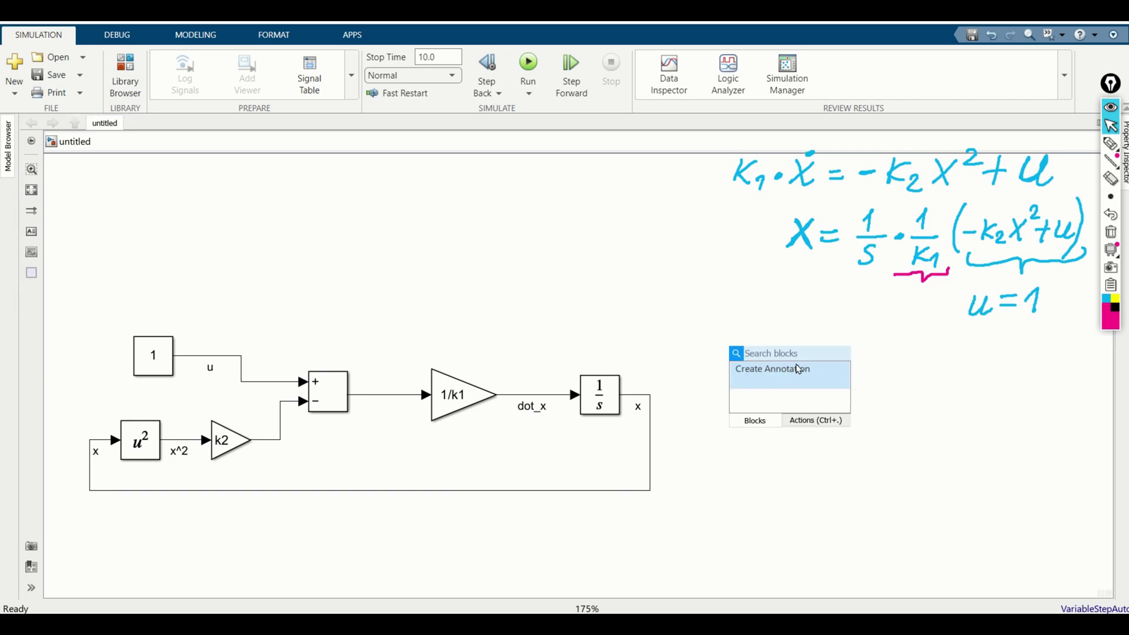
type("scope")
left_click(770, 381)
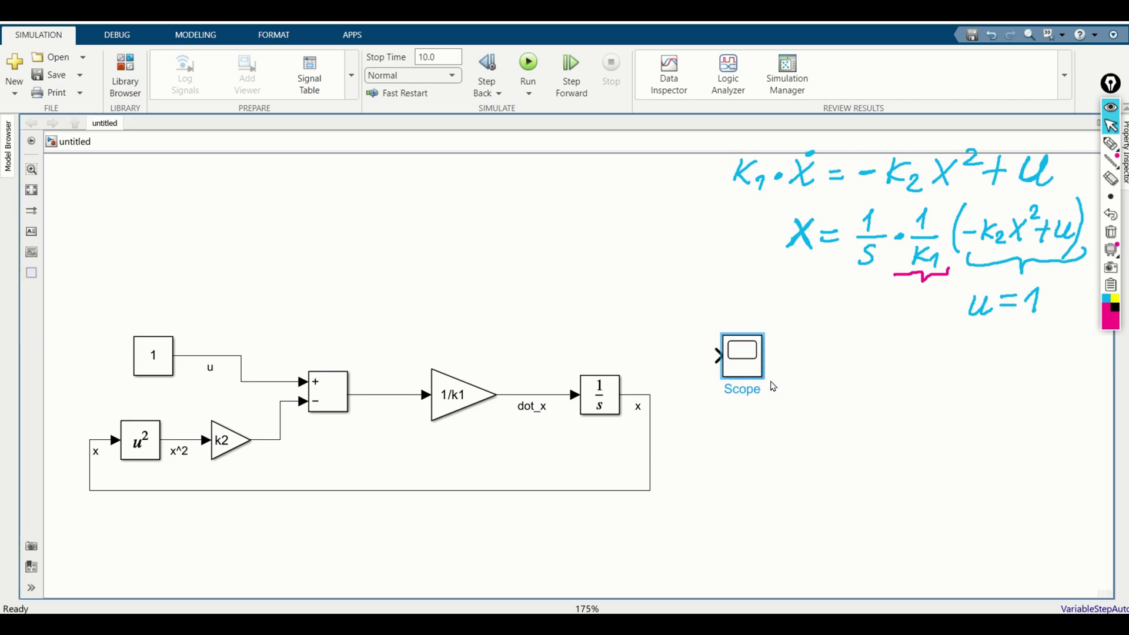
left_click_drag(752, 360, 761, 402)
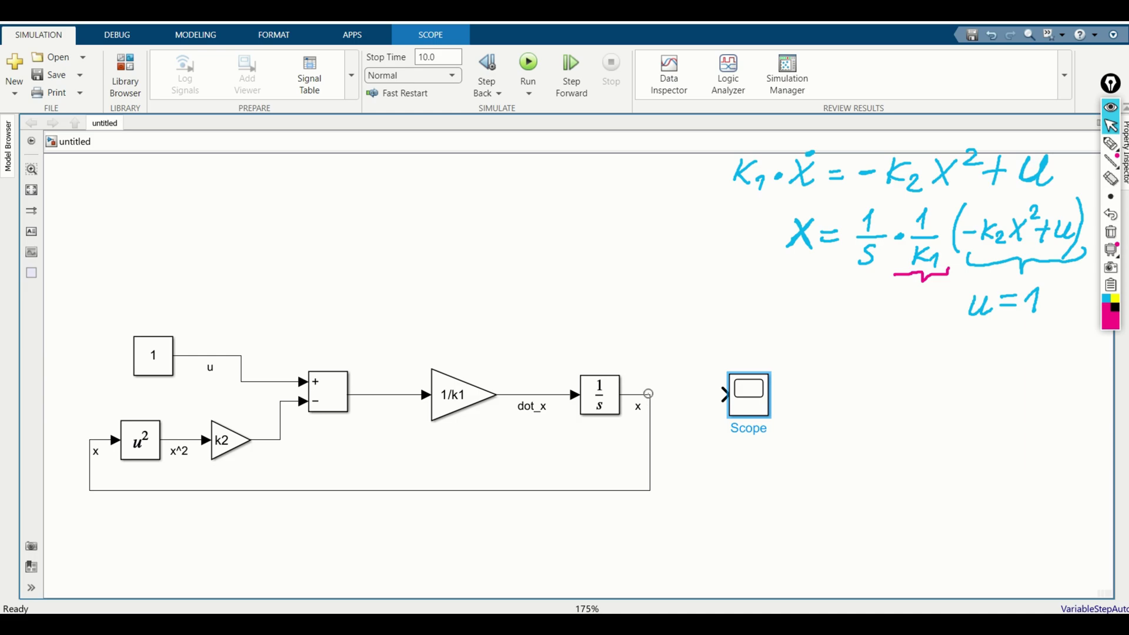
mouse_move(648, 393)
left_mouse_down()
mouse_move(705, 394)
mouse_move(644, 394)
left_mouse_up()
left_click(750, 393)
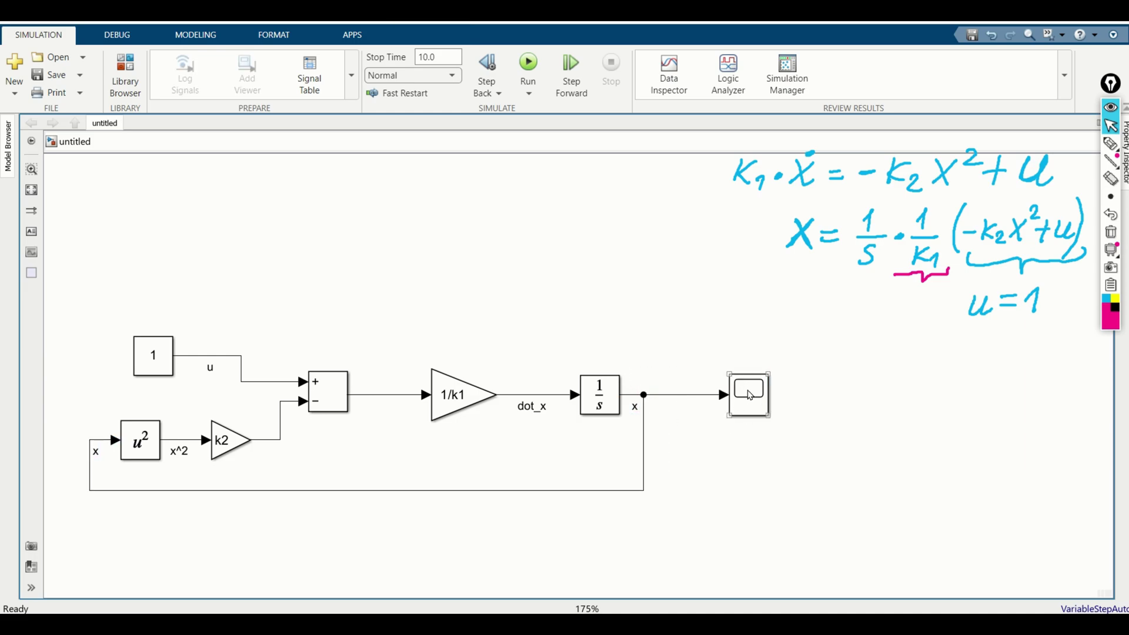
key("ctrl+t")
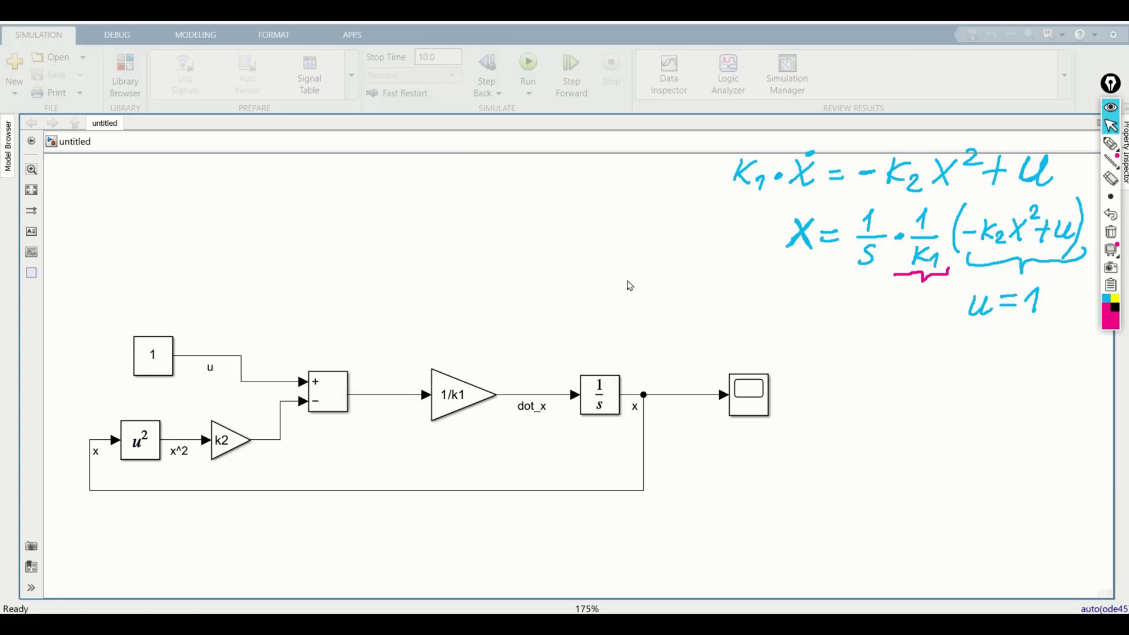
Step: Open the Scope window to see x rise from 0 and settle near 0.7
double_click(756, 404)
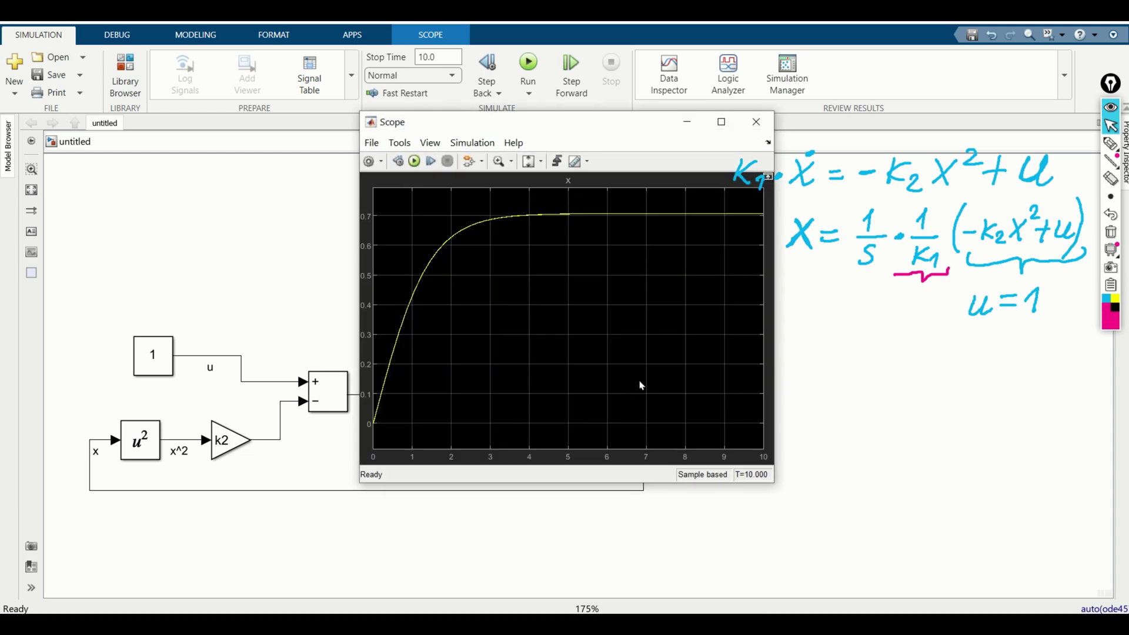